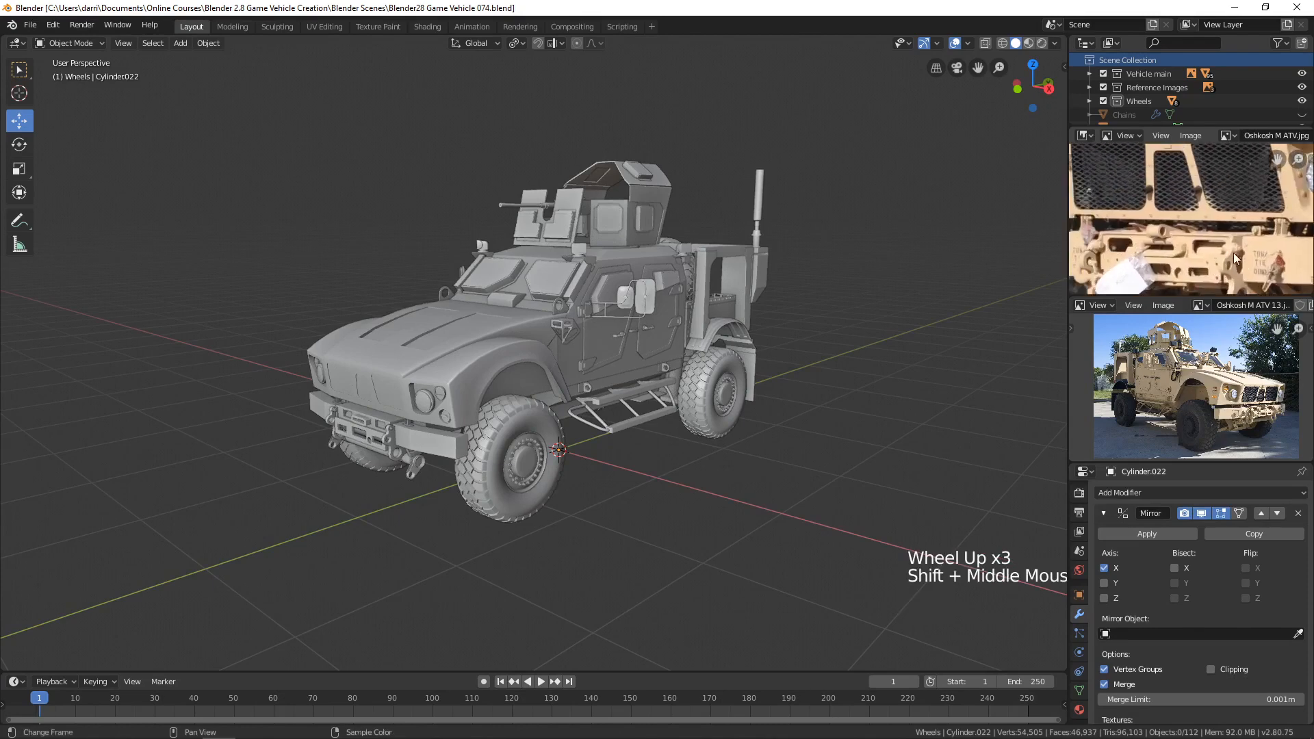
# Close both reference image areas by joining them into the Outliner, and enlarge the Properties editor into the freed space
pyautogui.scroll(-6, 1193, 204)
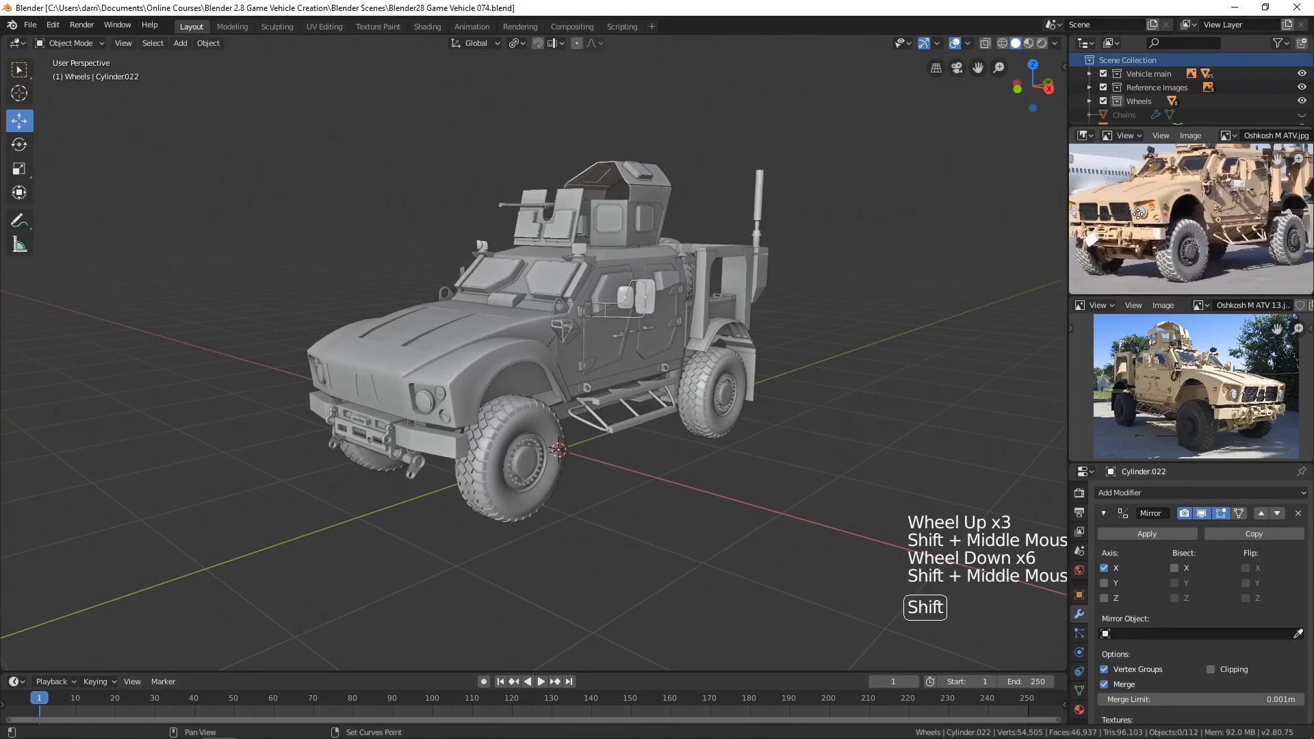
pyautogui.scroll(-1, 1199, 220)
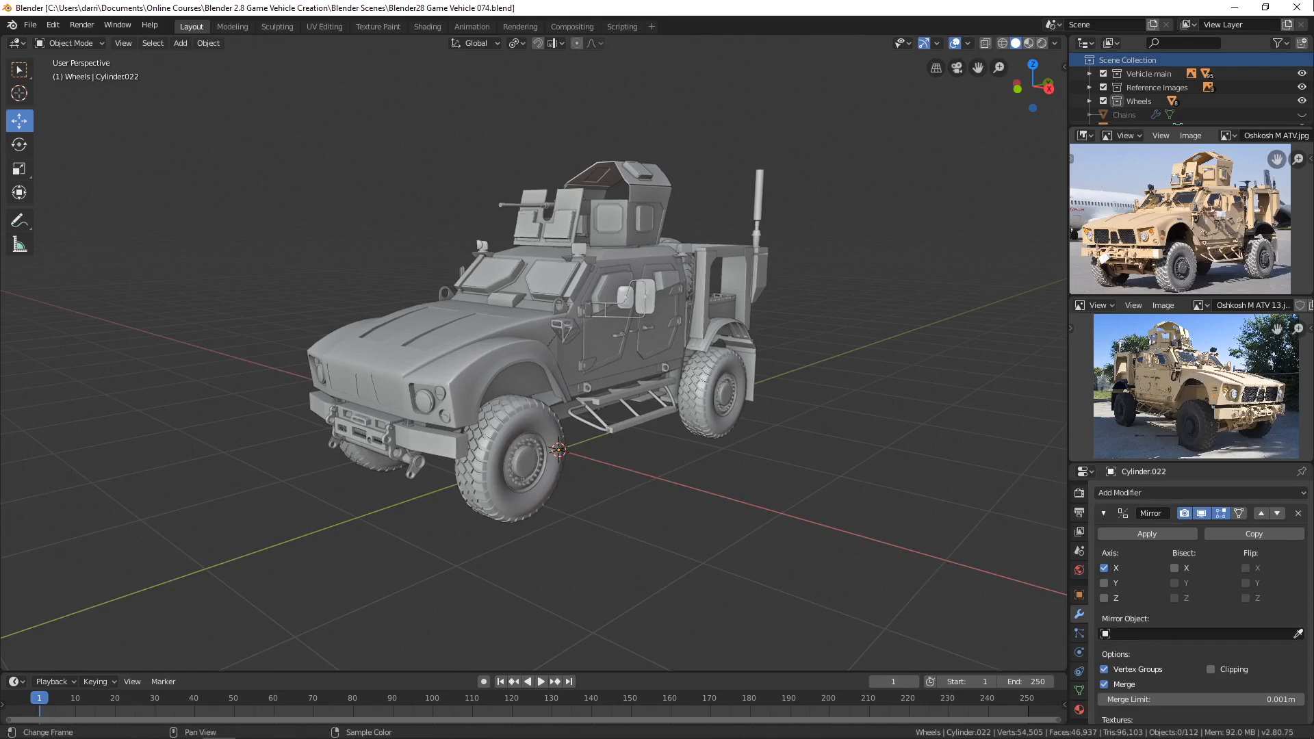
pyautogui.rightClick(1187, 125)
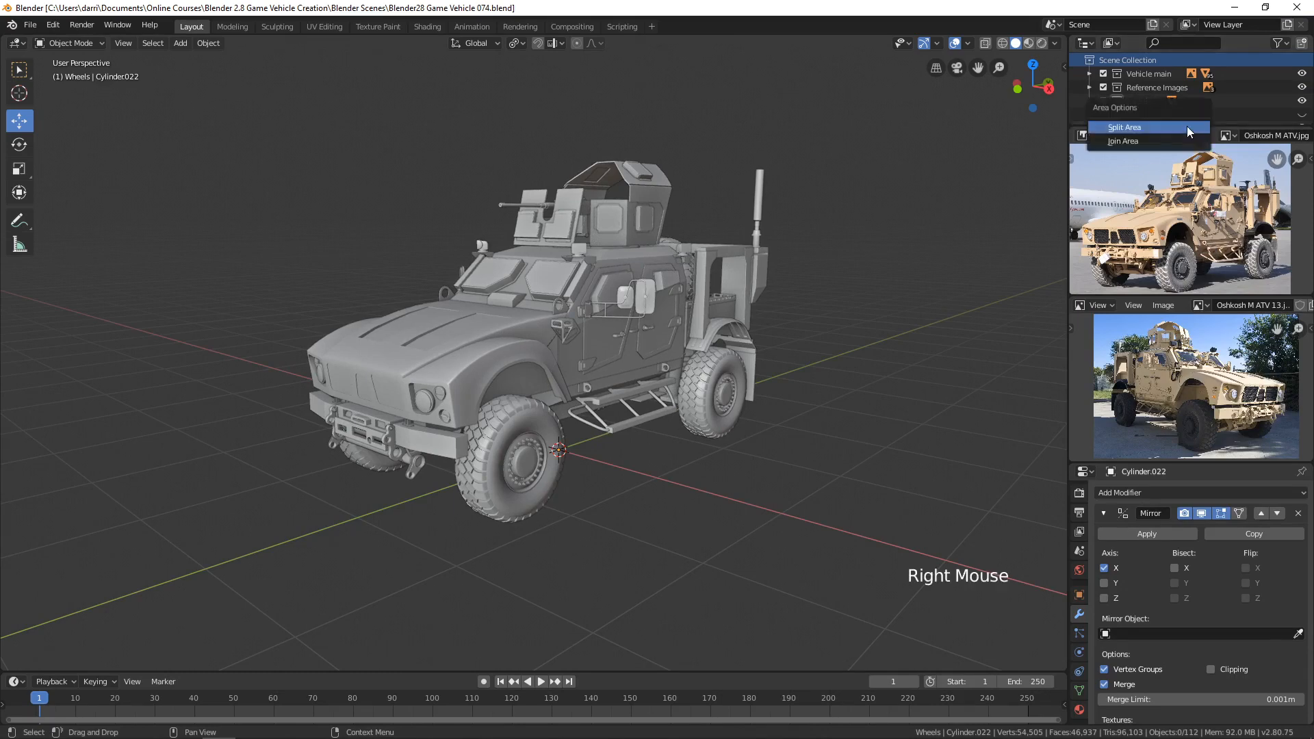
pyautogui.click(1162, 143)
pyautogui.click(1169, 182)
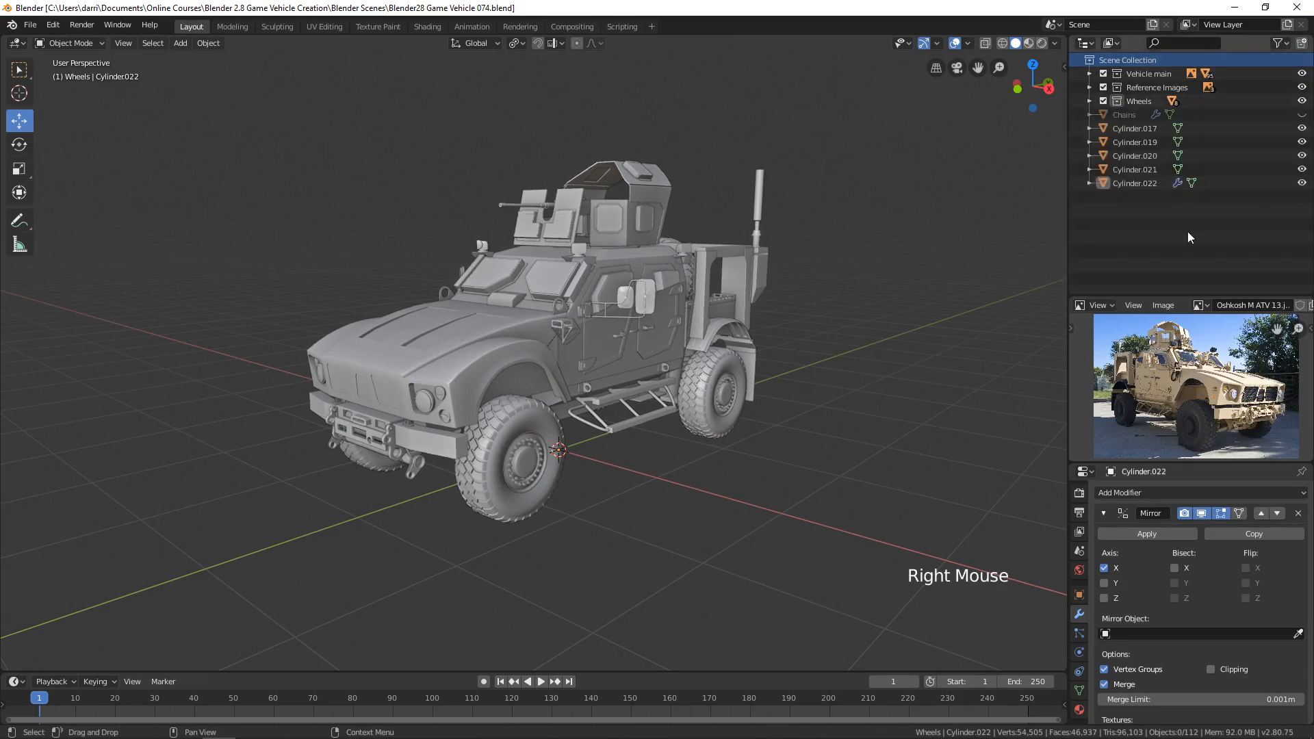
pyautogui.rightClick(1180, 300)
pyautogui.click(1181, 296)
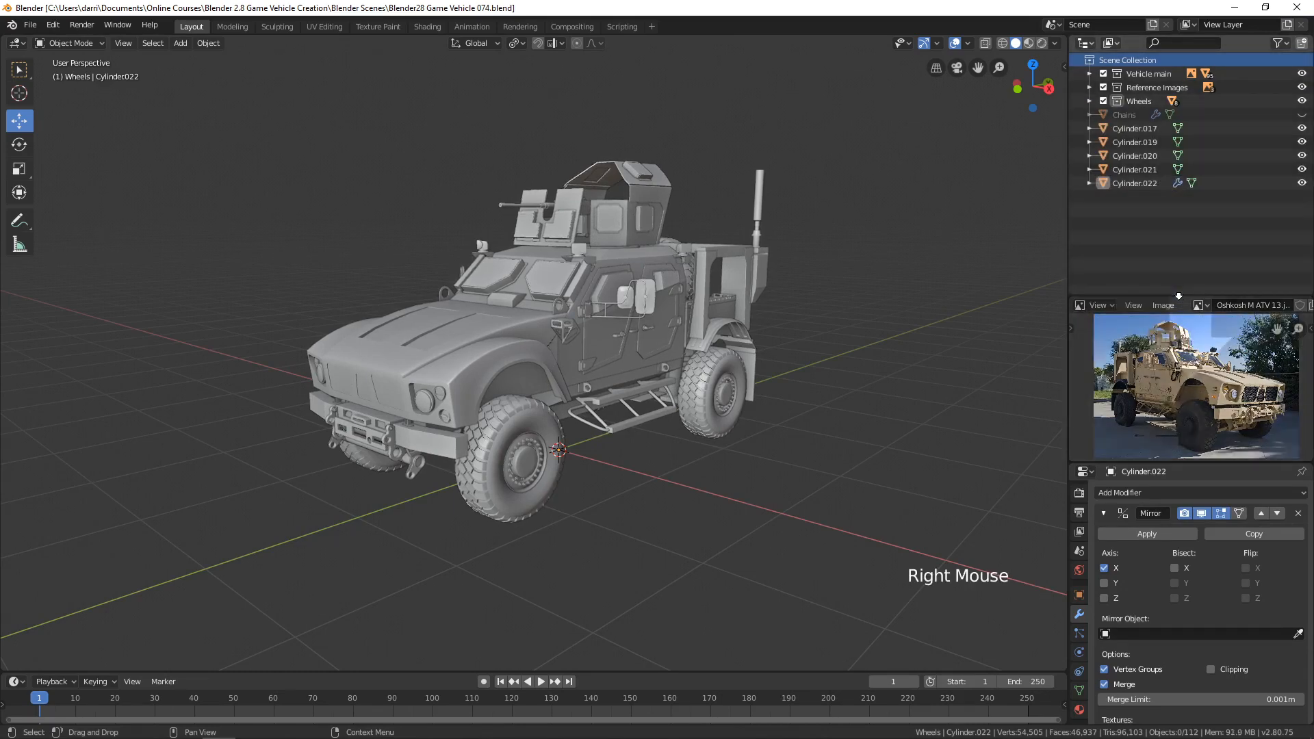
pyautogui.click(1182, 336)
pyautogui.moveTo(1211, 464); pyautogui.dragTo(1211, 214)
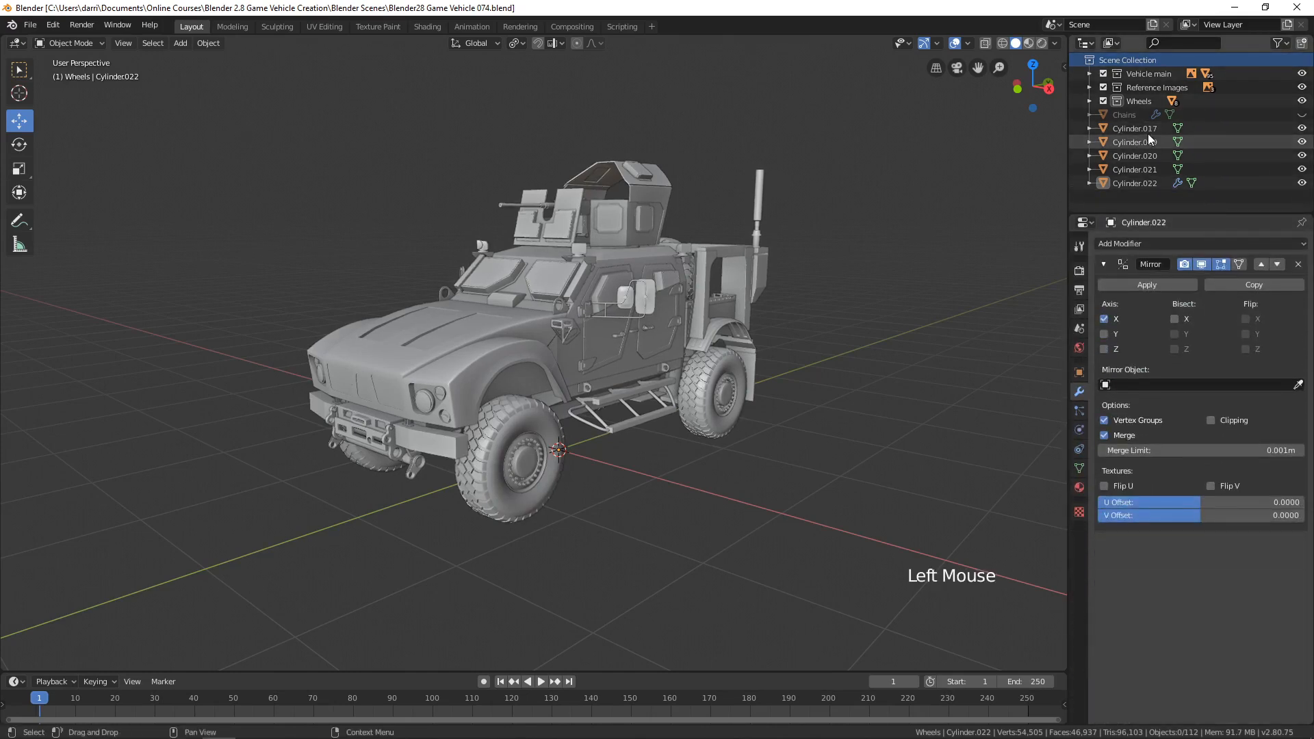
# Hide the Vehicle main, Reference Images and Wheels collections so only the uncollected objects remain in view
pyautogui.click(1302, 74)
pyautogui.click(1303, 87)
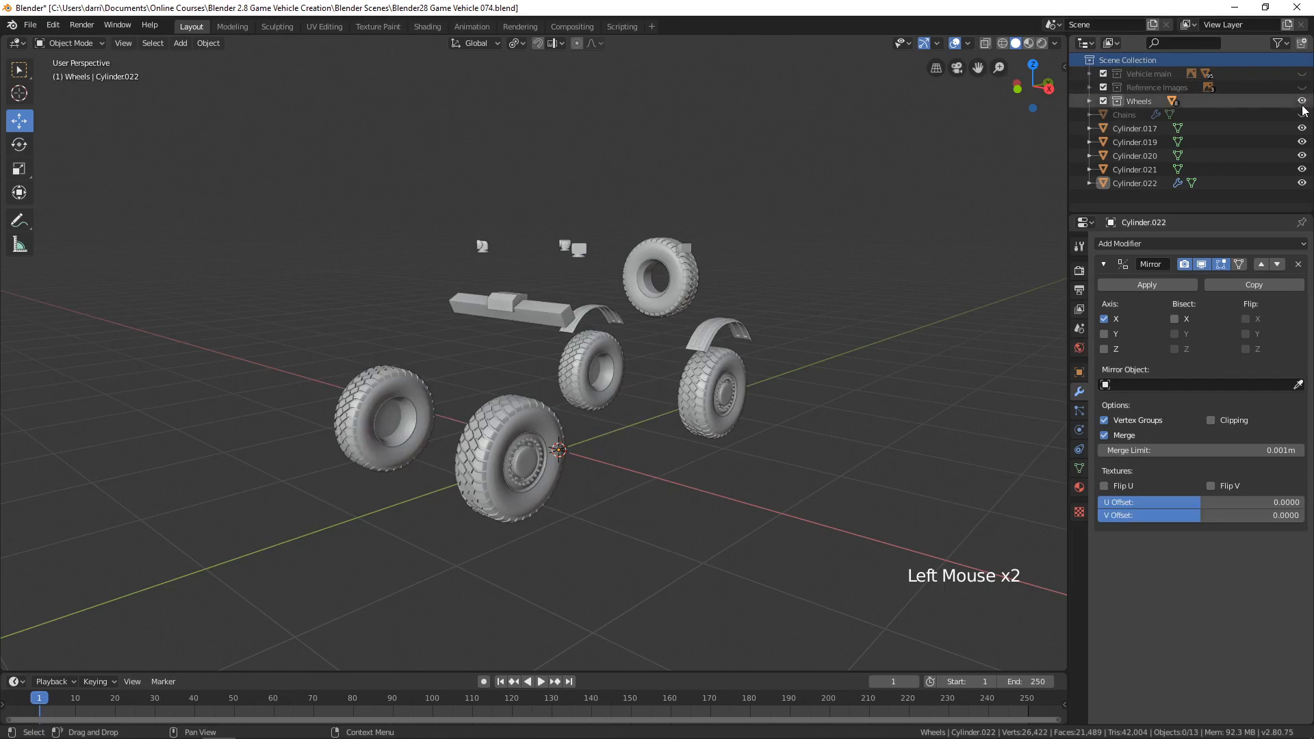
pyautogui.click(1302, 100)
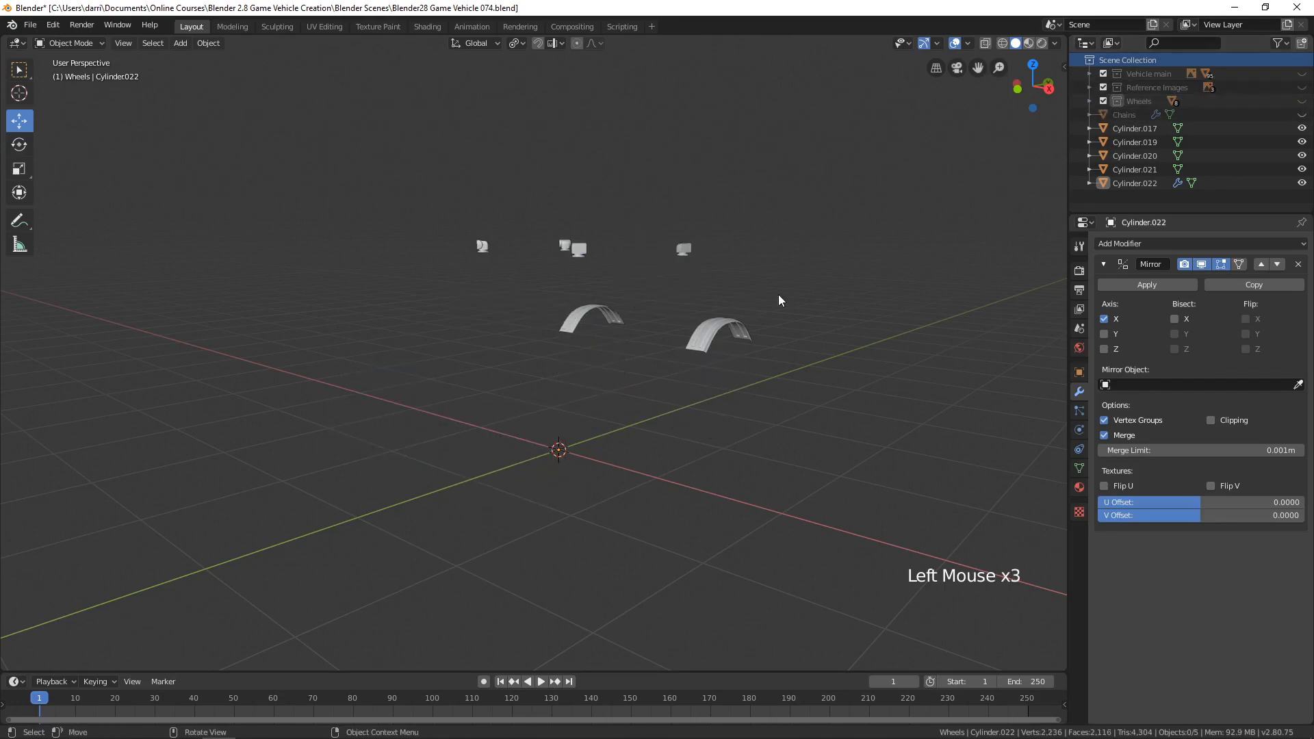
# Select all the remaining loose cylinder objects and move them to the Vehicle main collection
pyautogui.hotkey('alt', 'a')
pyautogui.moveTo(858, 287); pyautogui.dragTo(836, 317, button='middle')
pyautogui.press('a')
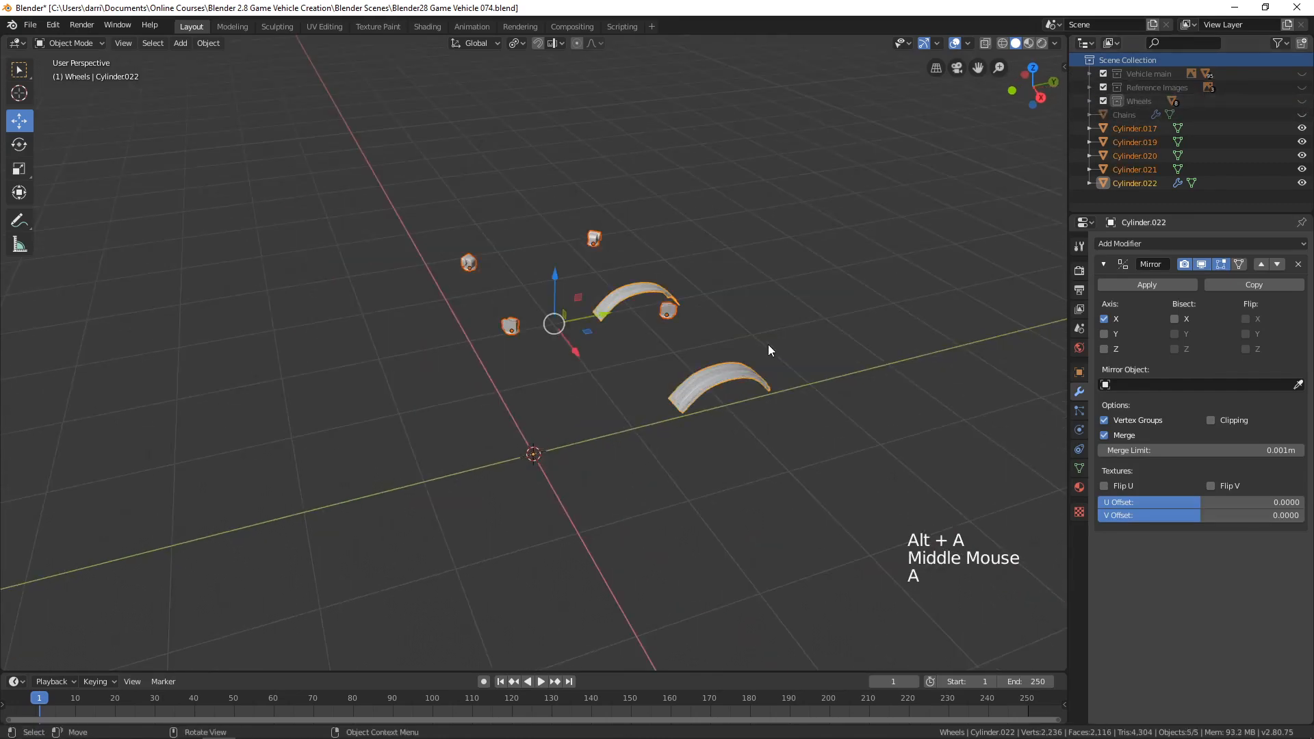
pyautogui.moveTo(768, 351); pyautogui.dragTo(785, 336, button='middle')
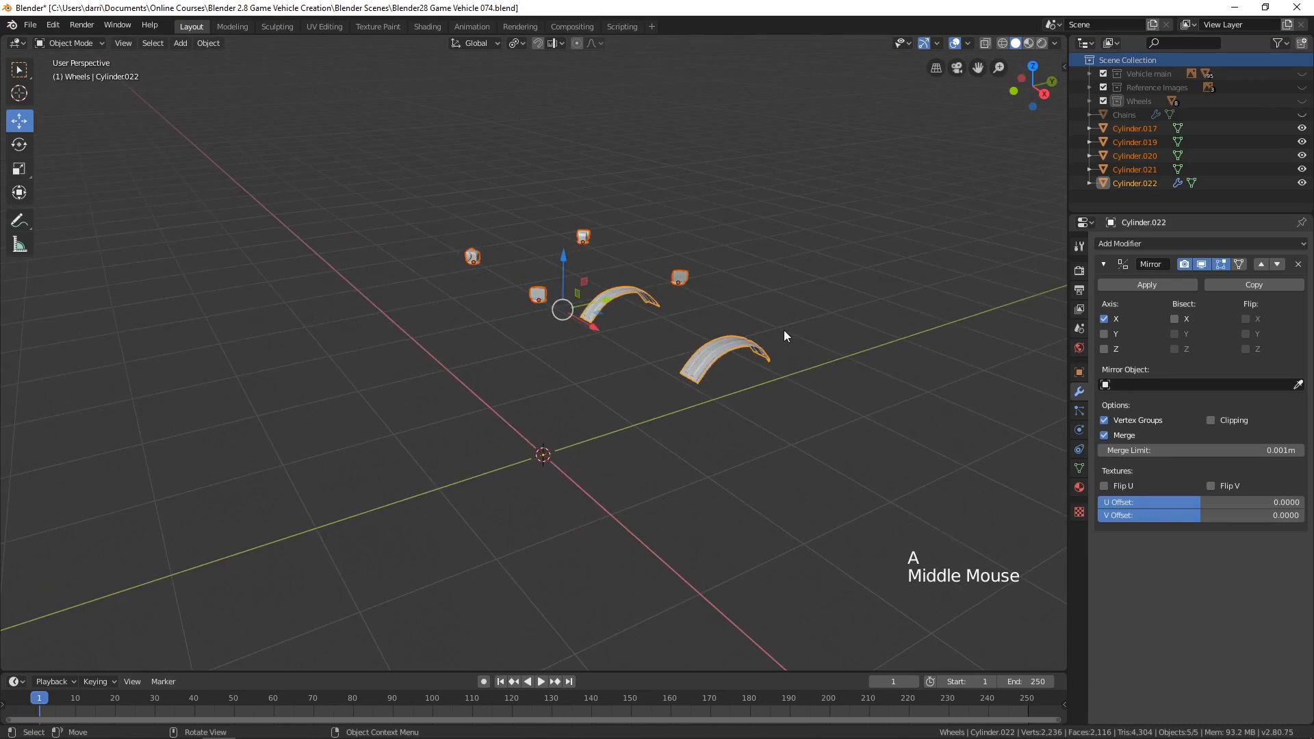
pyautogui.press('m')
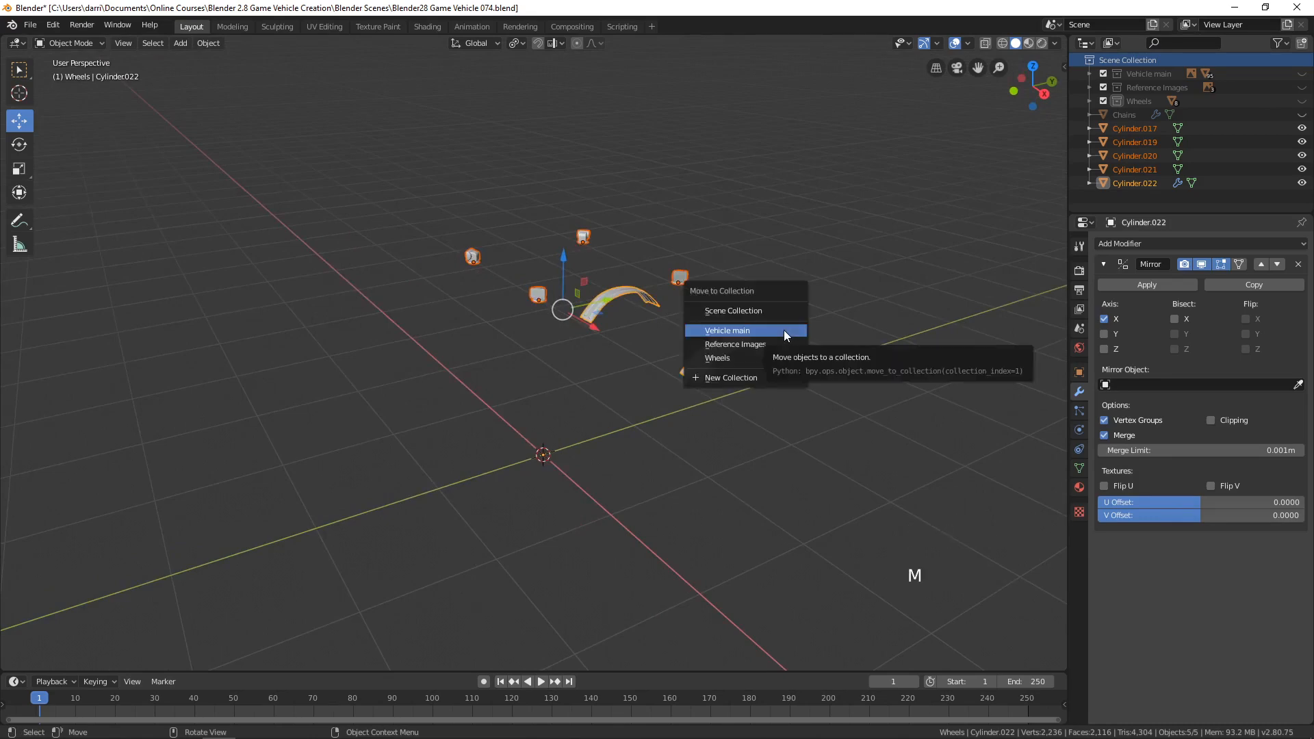
pyautogui.click(750, 334)
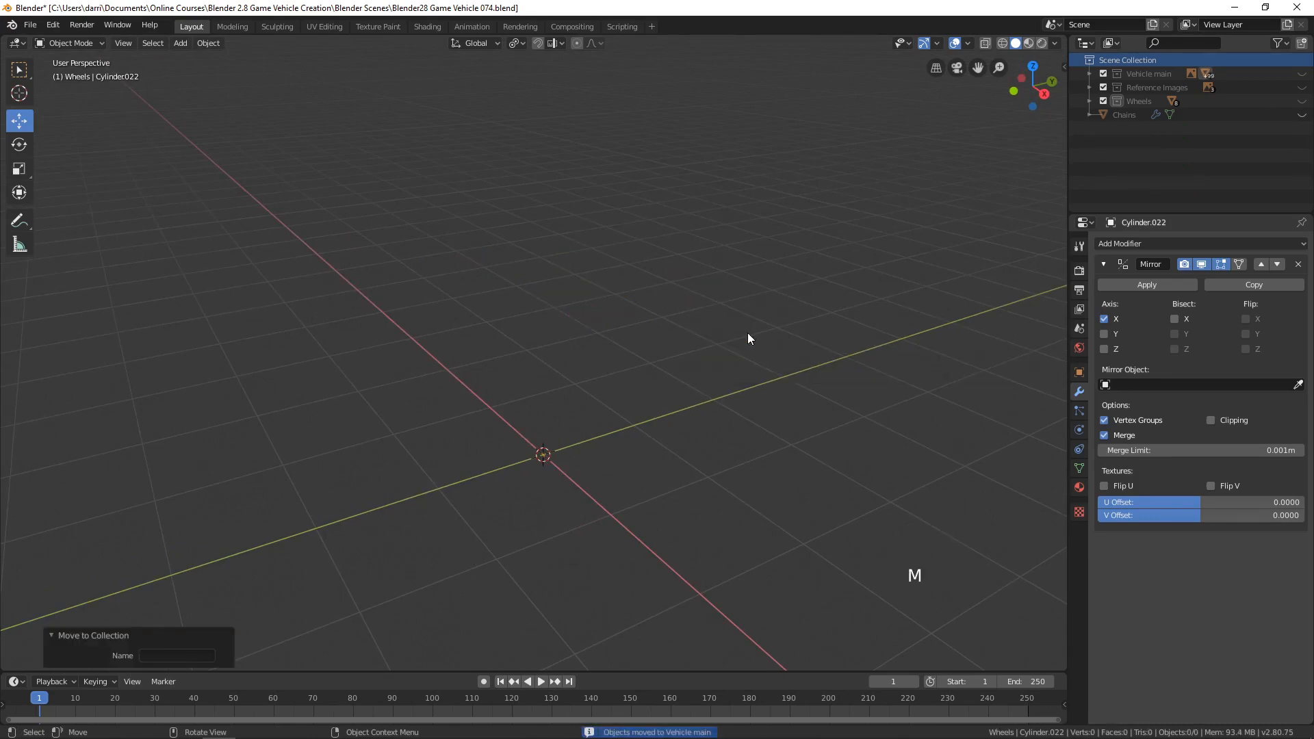
# Show the Wheels and Vehicle main collections again and deselect everything
pyautogui.click(1302, 100)
pyautogui.click(1302, 73)
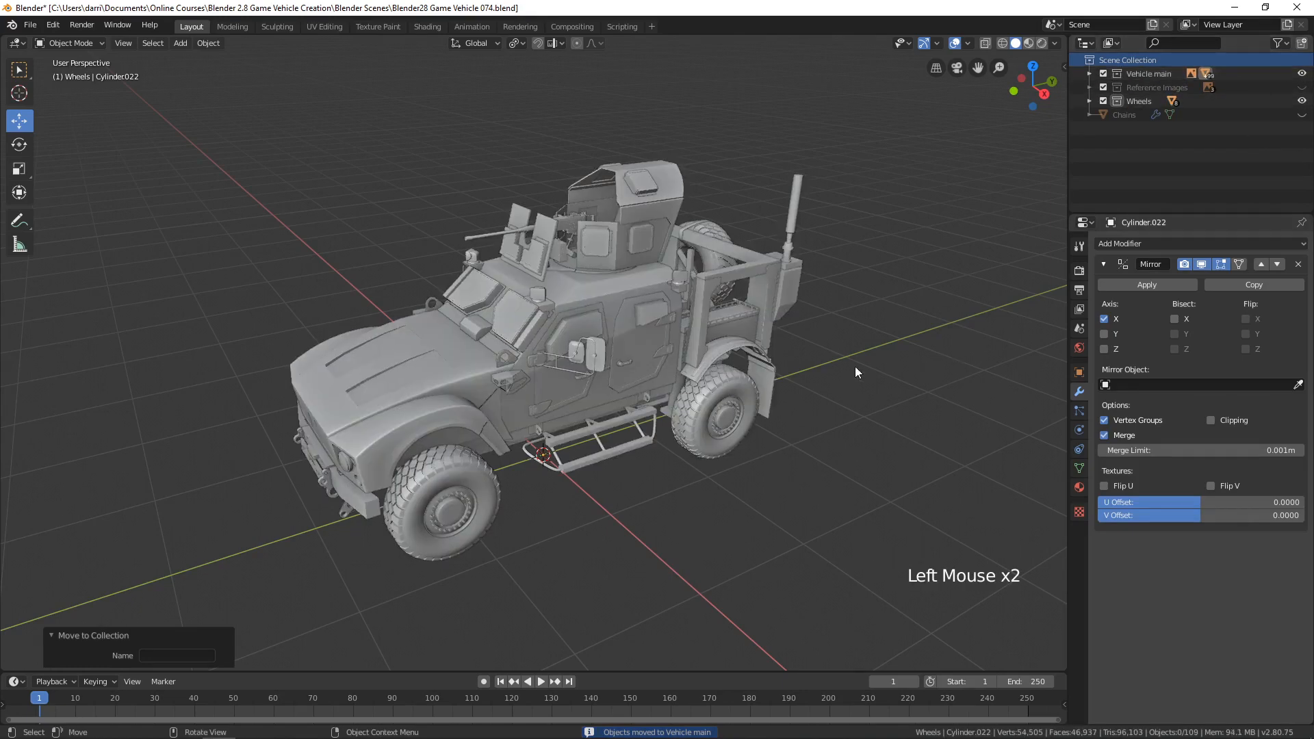
pyautogui.hotkey('alt', 'a')
pyautogui.keyDown('shift'); pyautogui.moveTo(788, 381); pyautogui.dragTo(709, 349, button='middle'); pyautogui.keyUp('shift')
pyautogui.scroll(2, 695, 367)
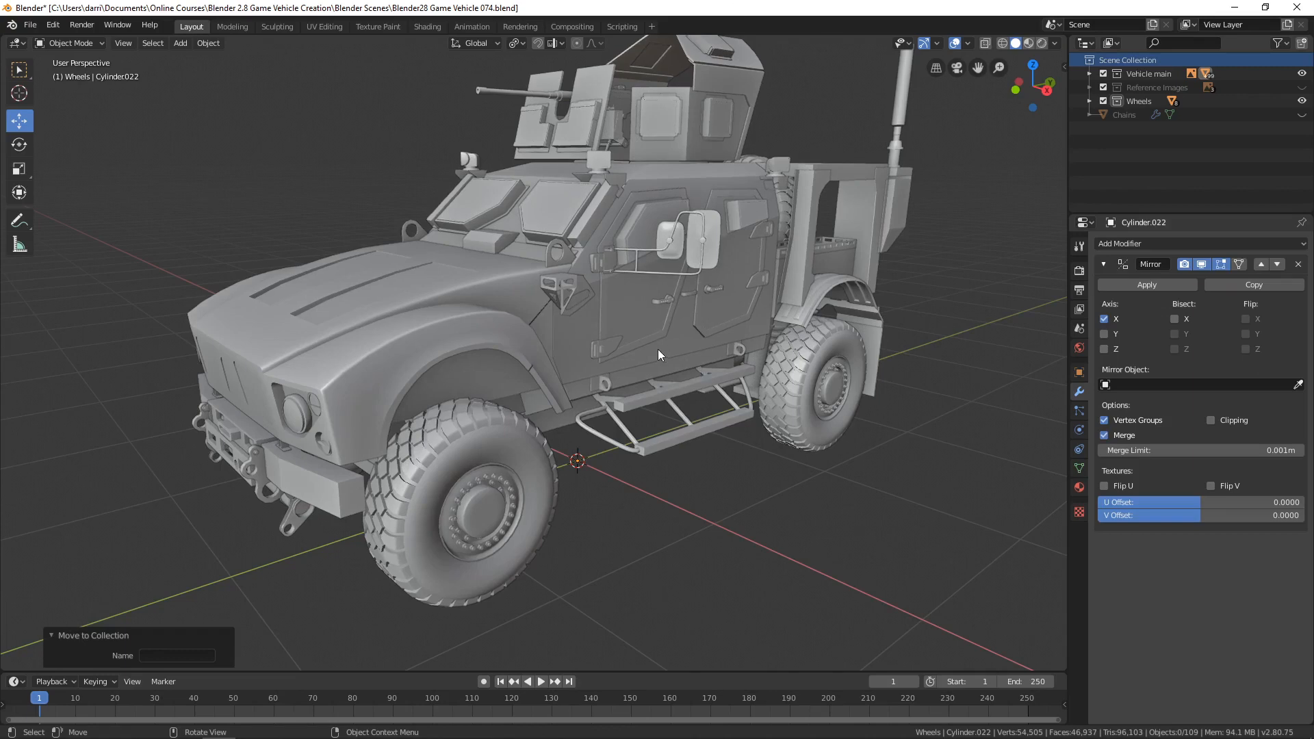
# Examine the door panels from both sides and select the main cab shell, Cube.003
pyautogui.click(644, 311)
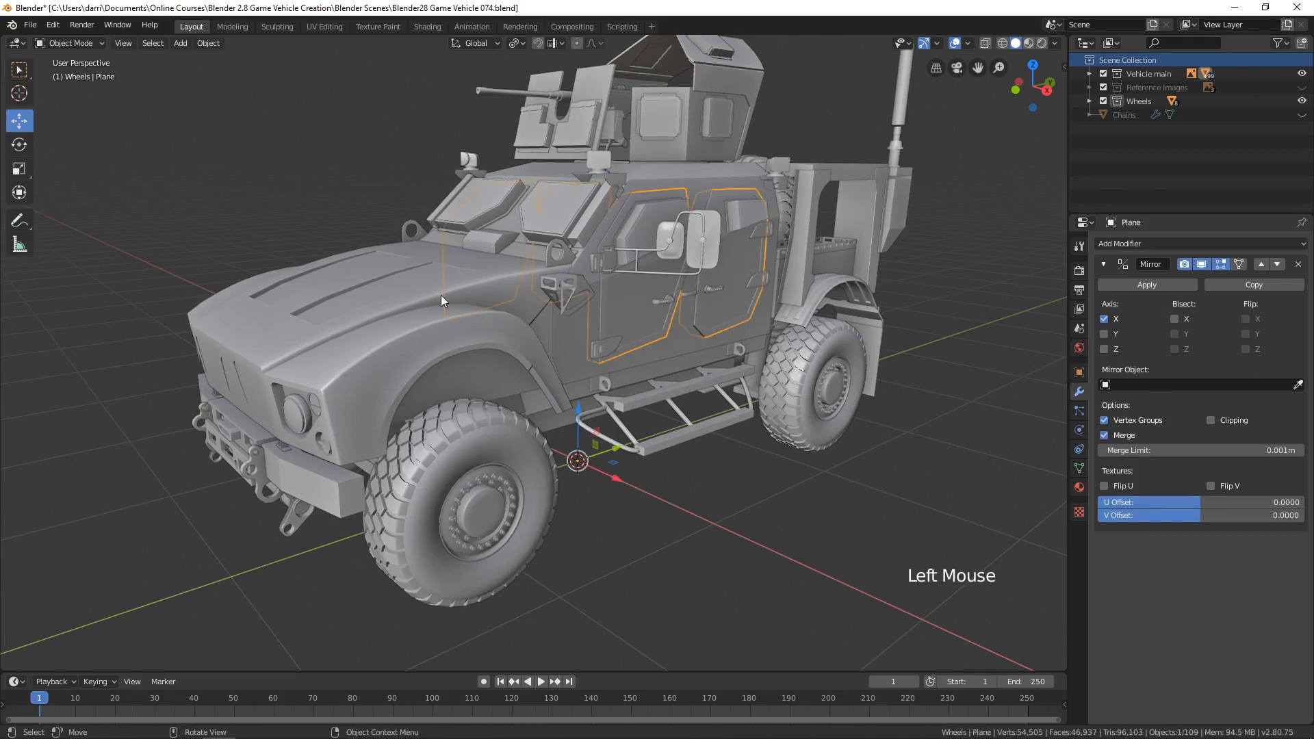
pyautogui.moveTo(441, 294); pyautogui.dragTo(672, 262, button='middle')
pyautogui.scroll(2, 589, 302)
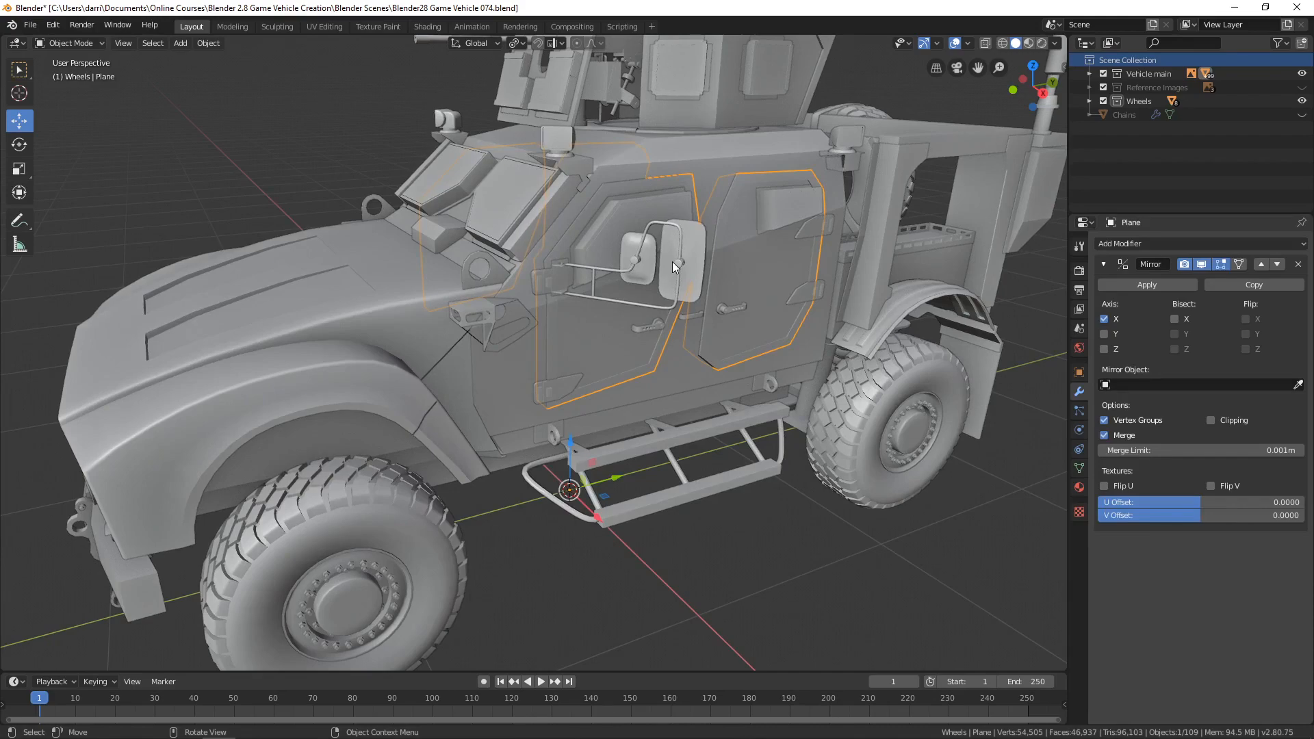
pyautogui.moveTo(625, 310); pyautogui.dragTo(589, 345, button='middle')
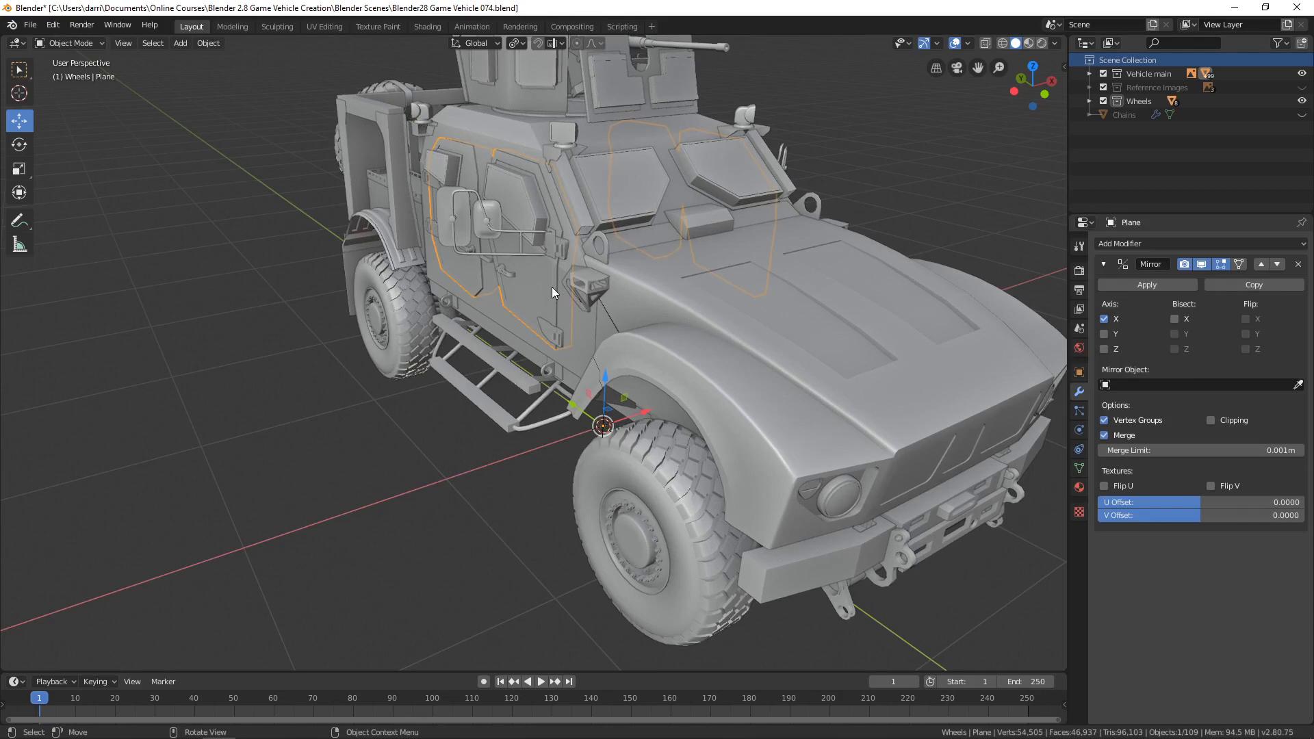
pyautogui.moveTo(627, 262); pyautogui.dragTo(799, 175, button='middle')
pyautogui.click(727, 142)
pyautogui.moveTo(727, 142); pyautogui.dragTo(707, 277, button='middle')
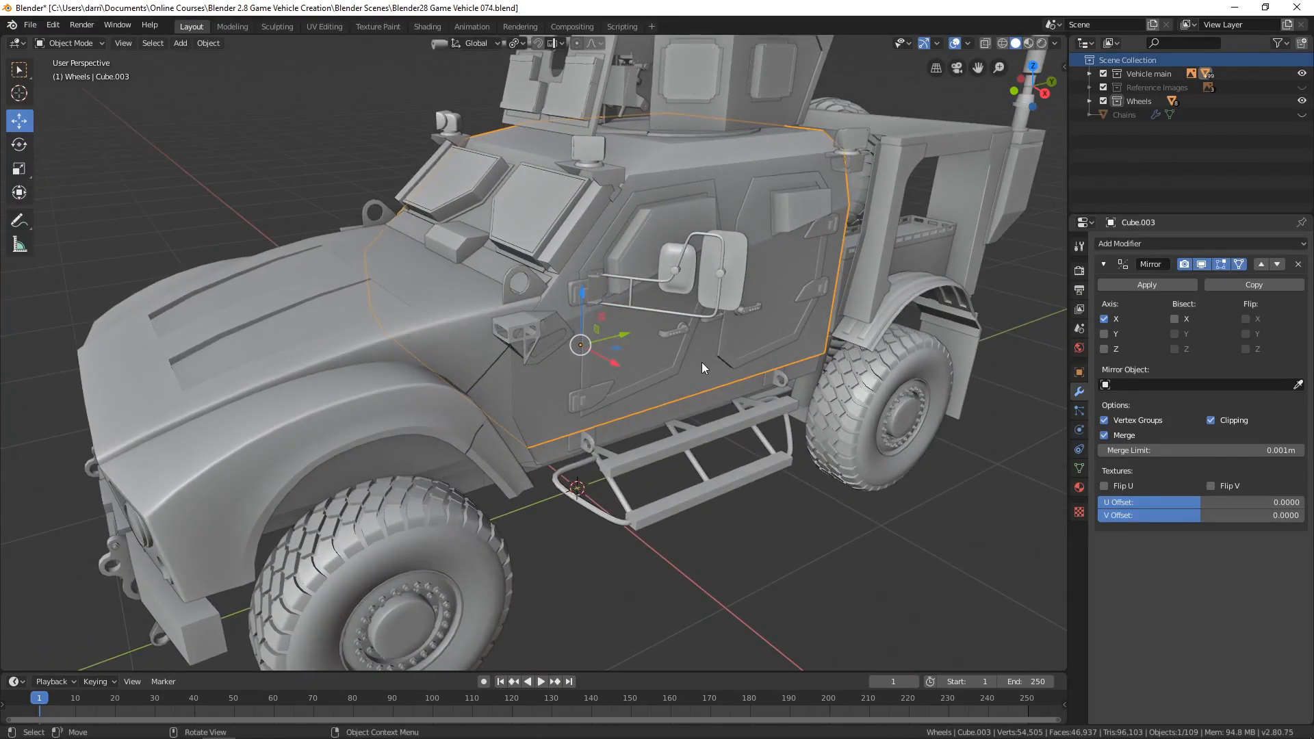
# Switch to the UV Editing workspace and widen the 3D viewport, with the vehicle shown larger
pyautogui.click(322, 26)
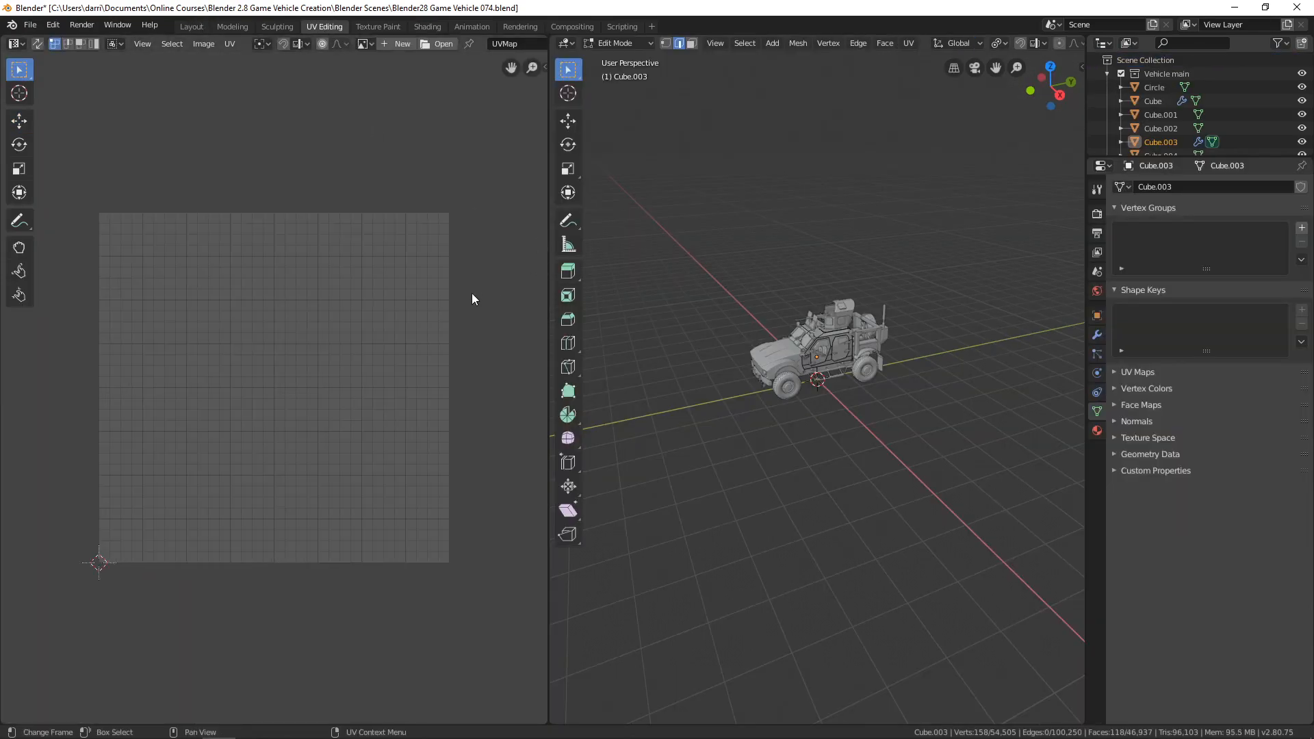
pyautogui.moveTo(548, 327); pyautogui.dragTo(477, 329)
pyautogui.scroll(5, 811, 351)
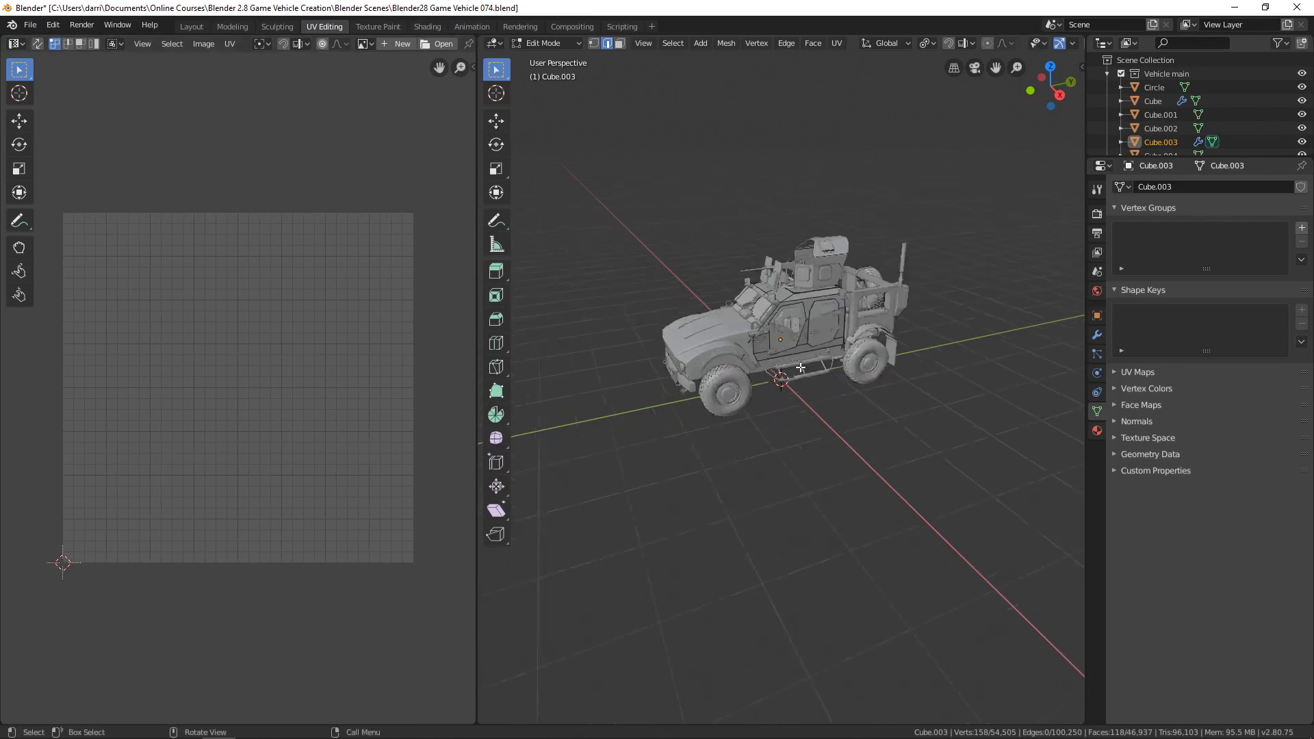
pyautogui.moveTo(810, 351); pyautogui.dragTo(841, 427, button='middle')
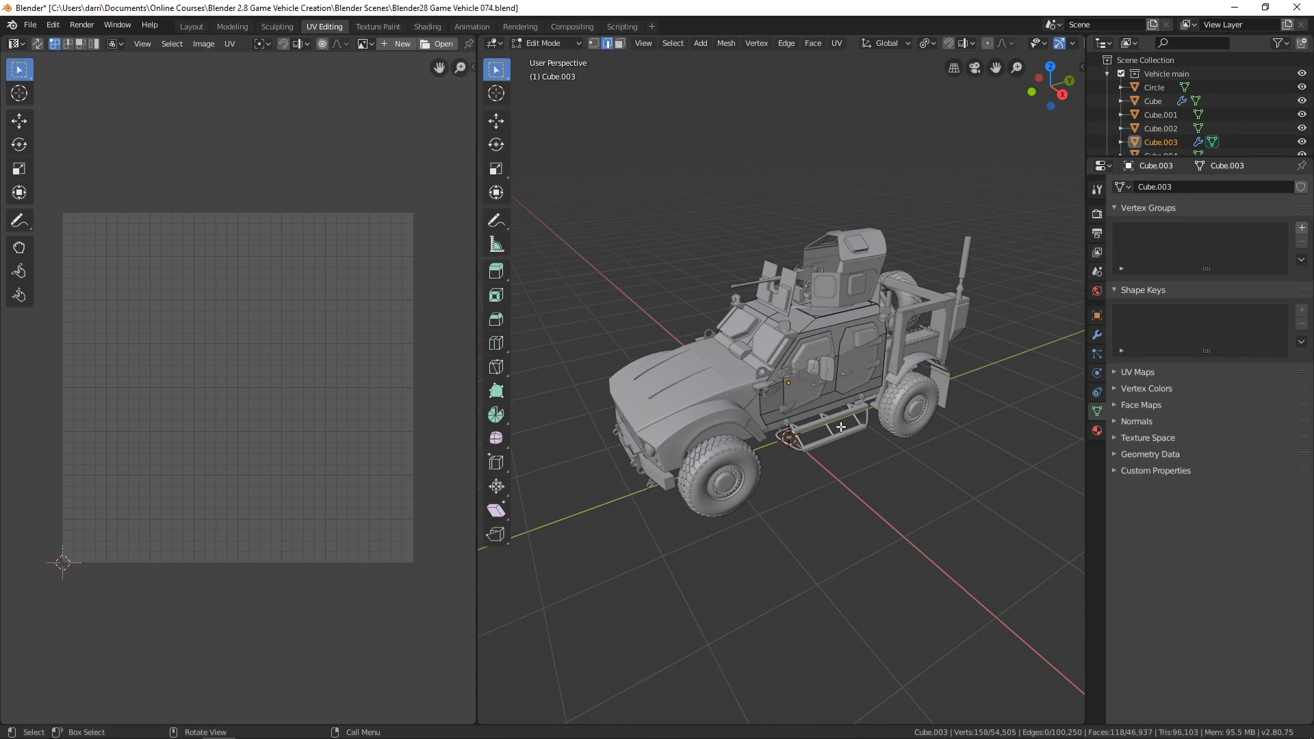
pyautogui.scroll(3, 841, 427)
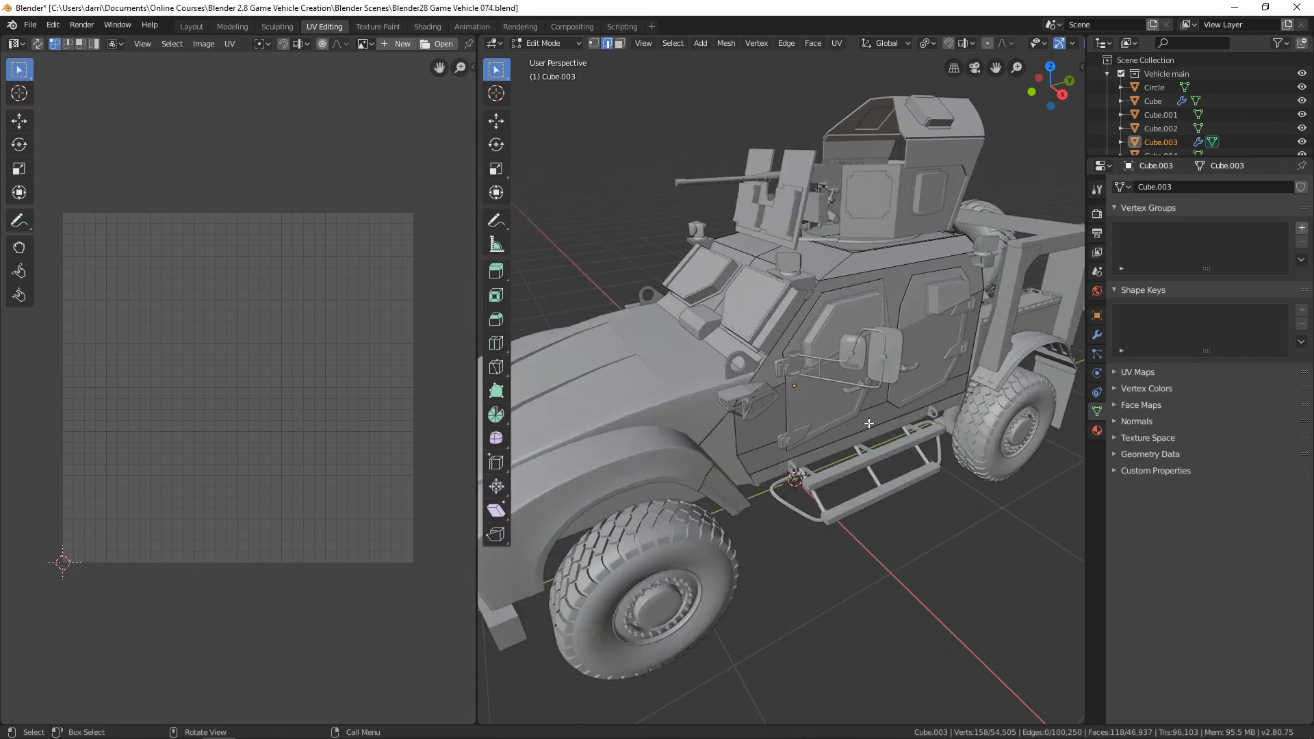
# Return to Object Mode and isolate the cab shell in Local View
pyautogui.press('Tab')
pyautogui.moveTo(879, 421); pyautogui.dragTo(867, 409, button='middle')
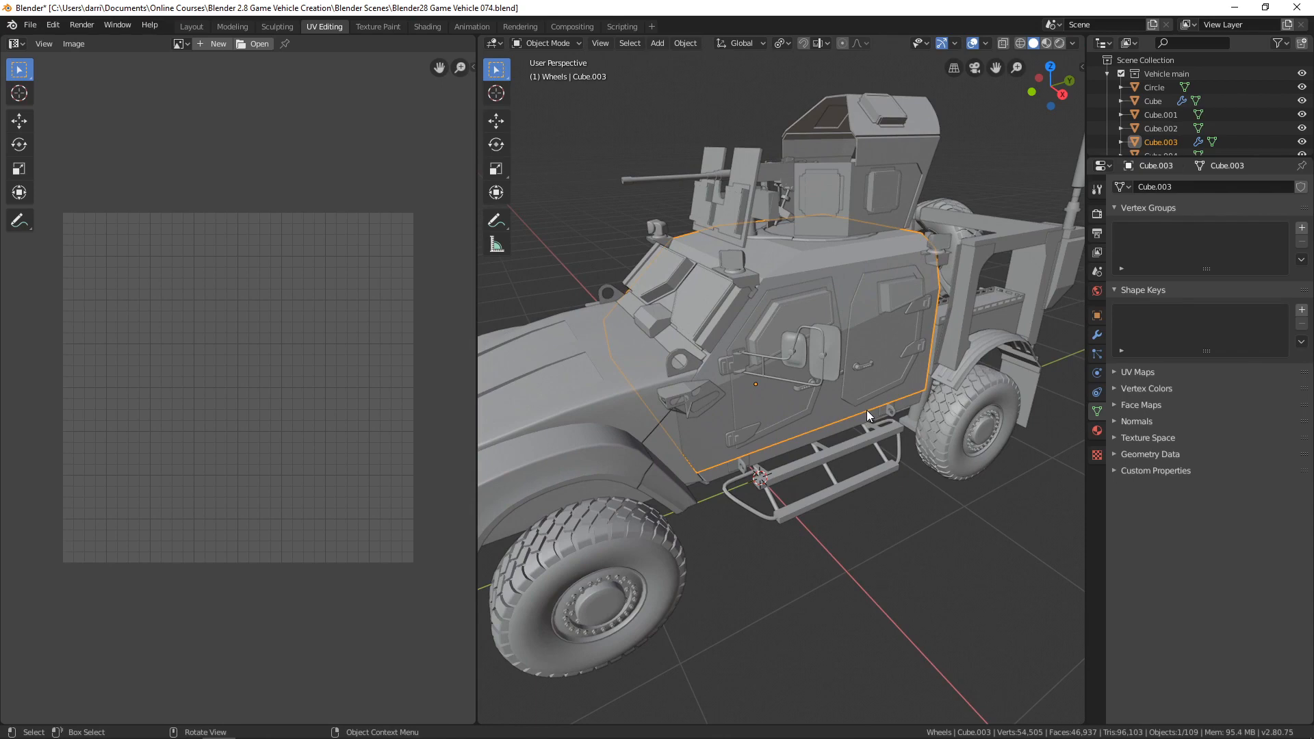
pyautogui.press('KP_Divide')
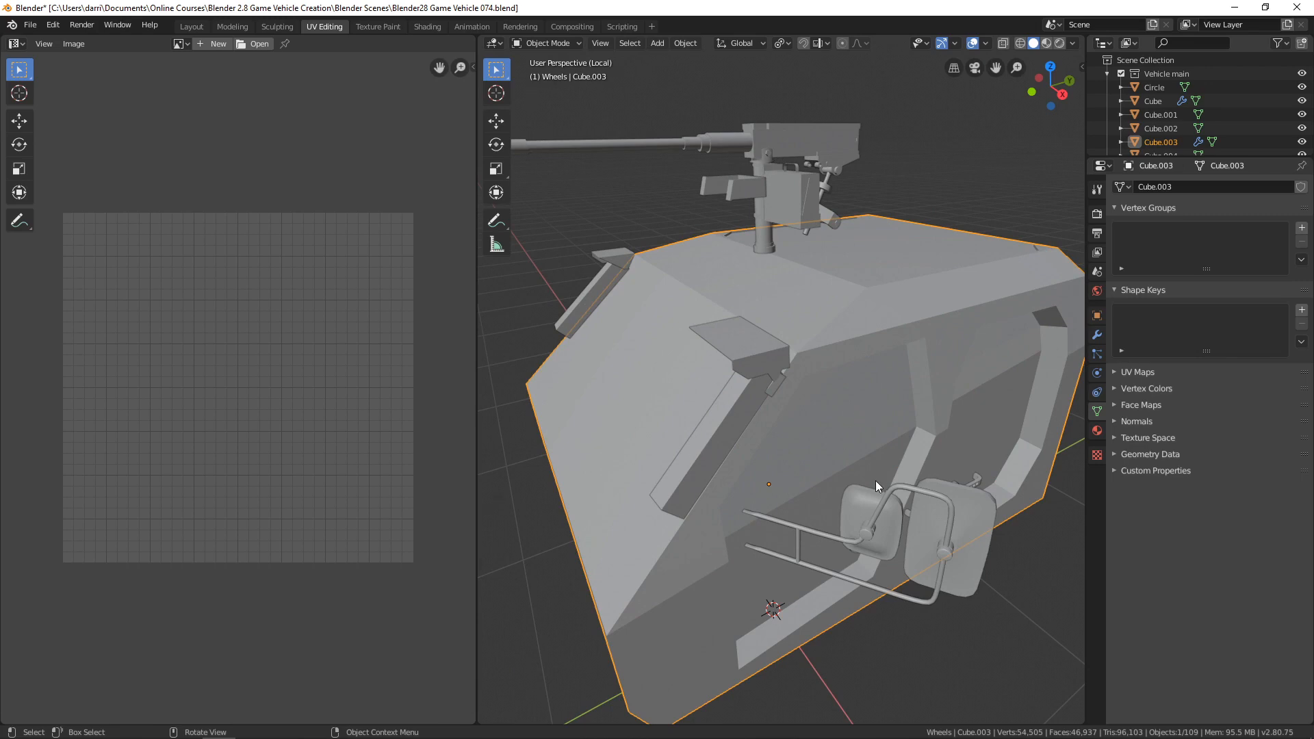
pyautogui.press('KP_Divide')
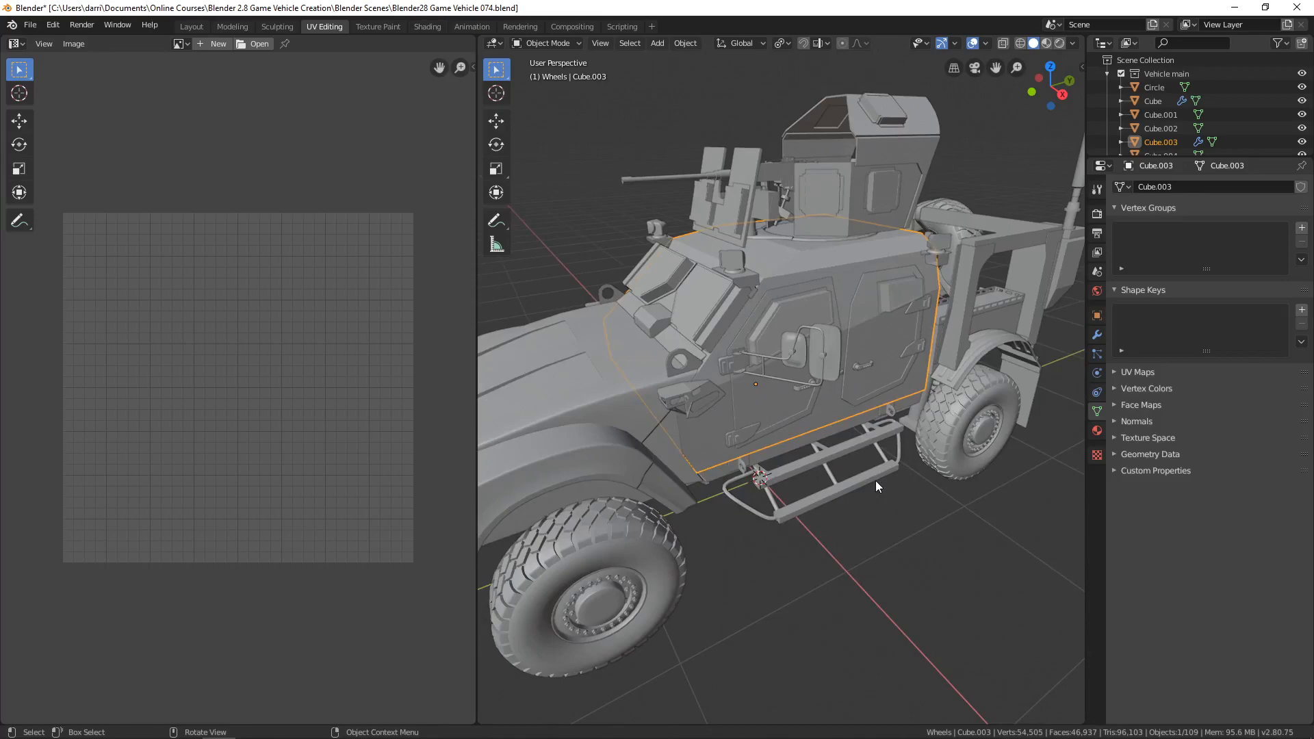
pyautogui.press('KP_Divide')
pyautogui.moveTo(877, 481); pyautogui.dragTo(916, 512, button='middle')
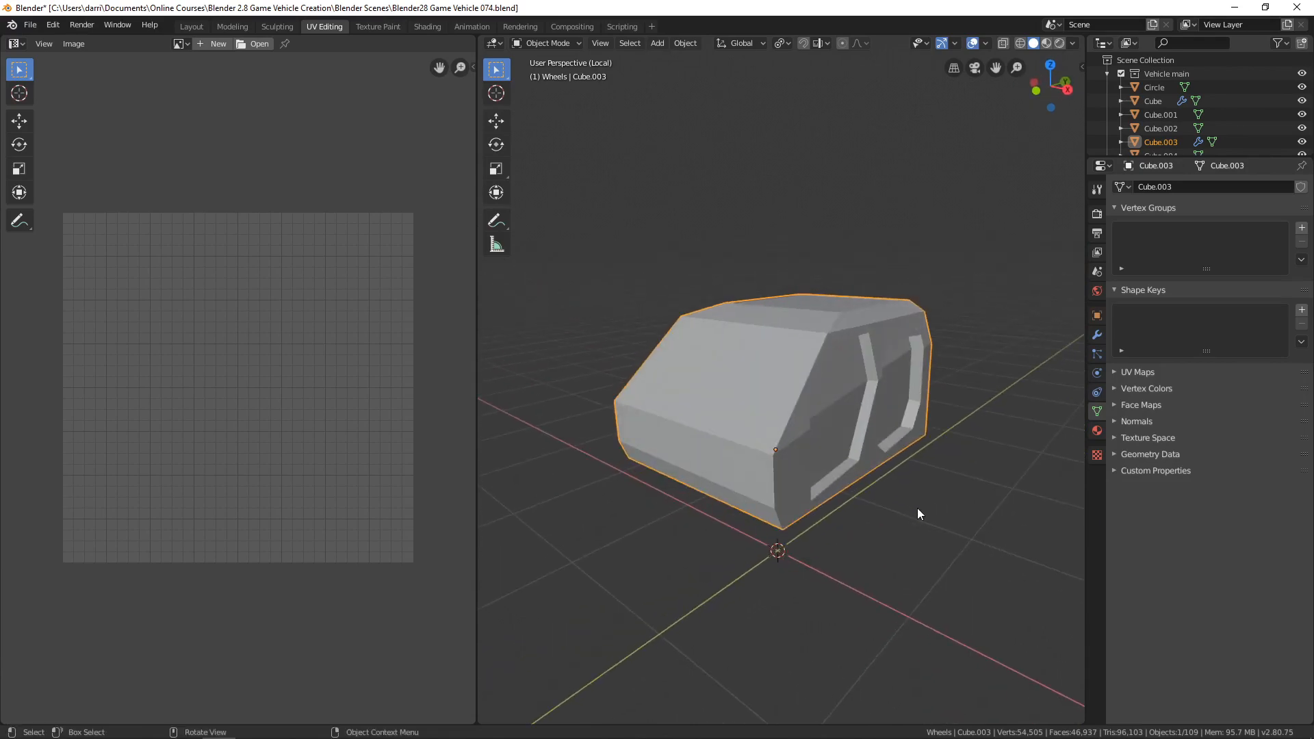
pyautogui.press('KP_Divide')
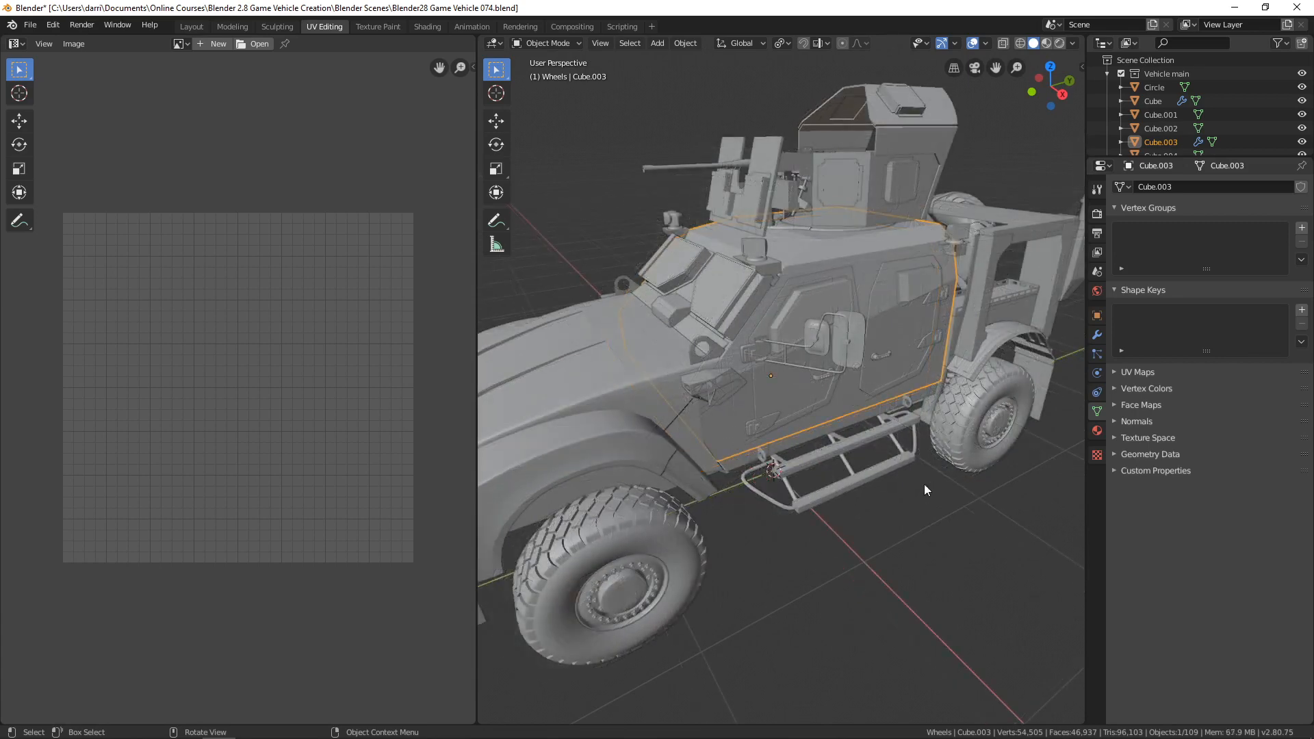
pyautogui.press('KP_Divide')
pyautogui.moveTo(936, 532); pyautogui.dragTo(911, 504, button='middle')
pyautogui.scroll(-3, 891, 498)
# Inspect the cab shell's mesh in Edit Mode around the windshield, roof and door openings
pyautogui.press('Tab')
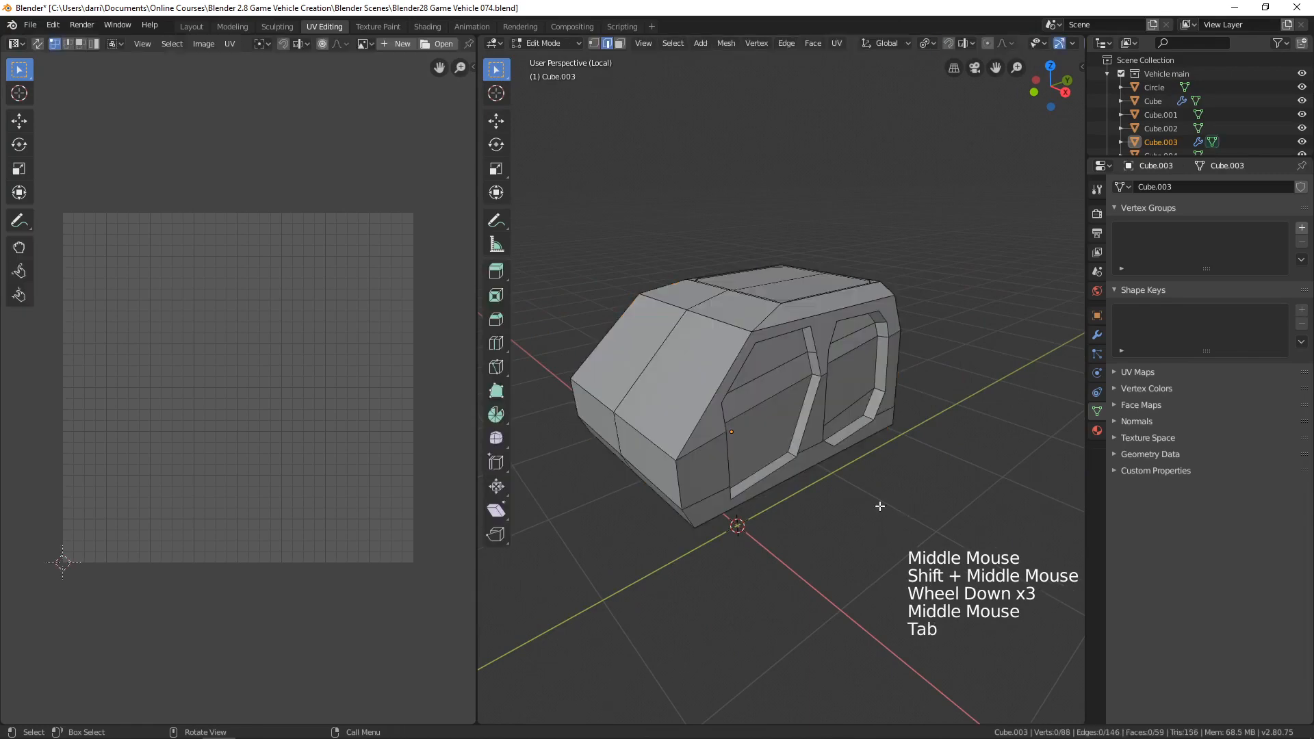
pyautogui.scroll(2, 821, 497)
pyautogui.keyDown('shift'); pyautogui.moveTo(821, 497); pyautogui.dragTo(873, 526, button='middle'); pyautogui.keyUp('shift')
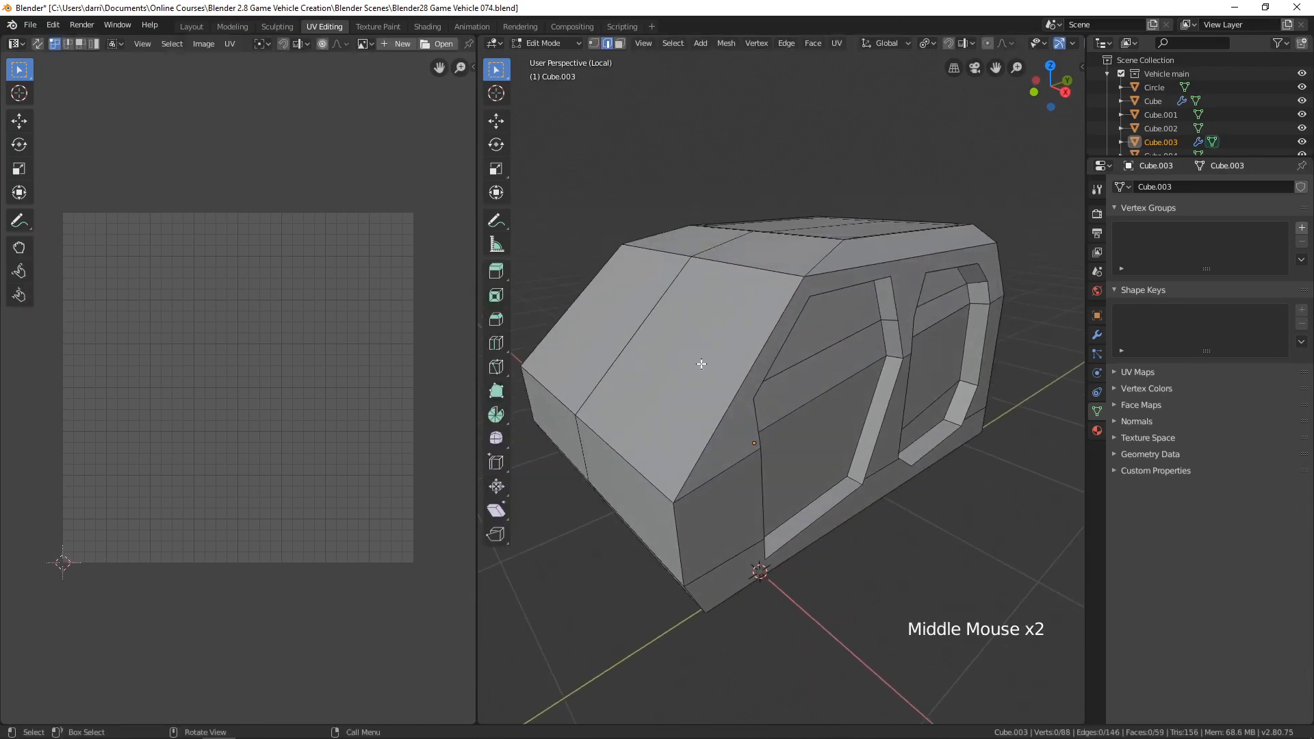
pyautogui.moveTo(729, 359); pyautogui.dragTo(743, 388, button='middle')
pyautogui.scroll(1, 743, 388)
# Apply the Mirror modifier to the cab shell in Object Mode
pyautogui.click(1098, 335)
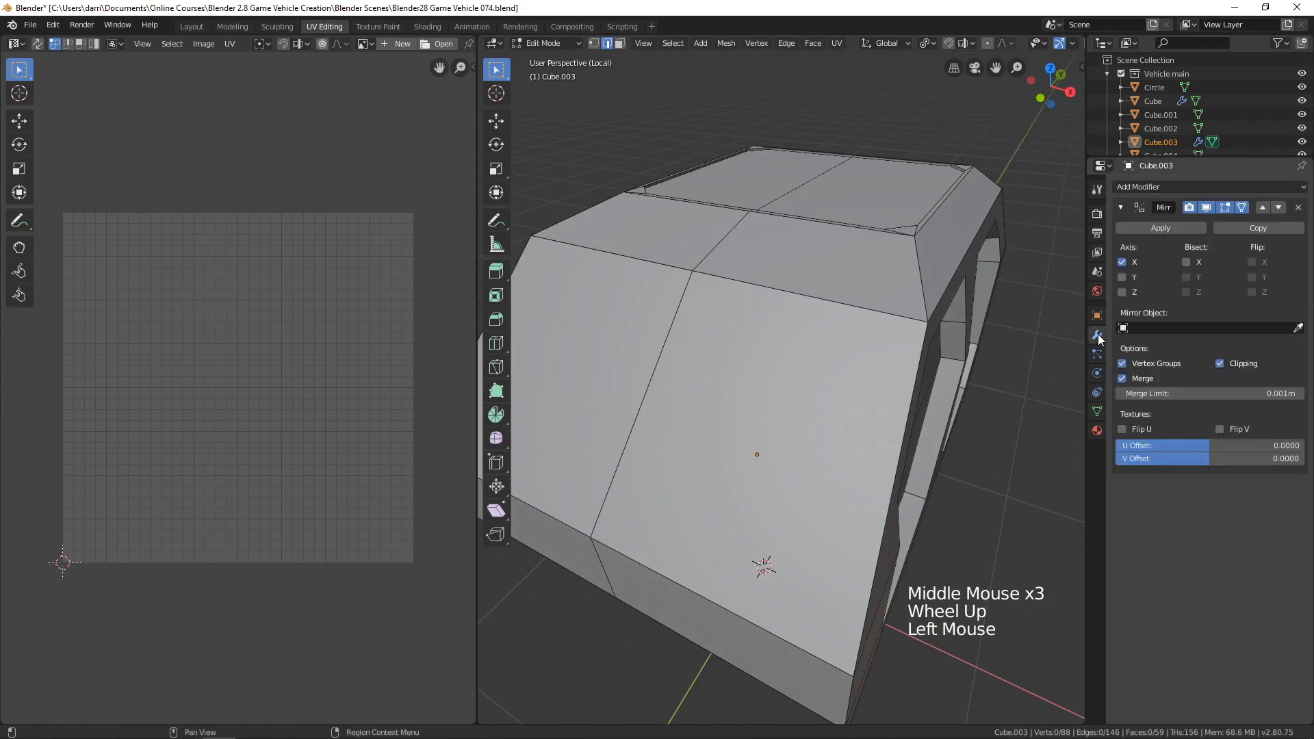
pyautogui.scroll(-1, 1005, 384)
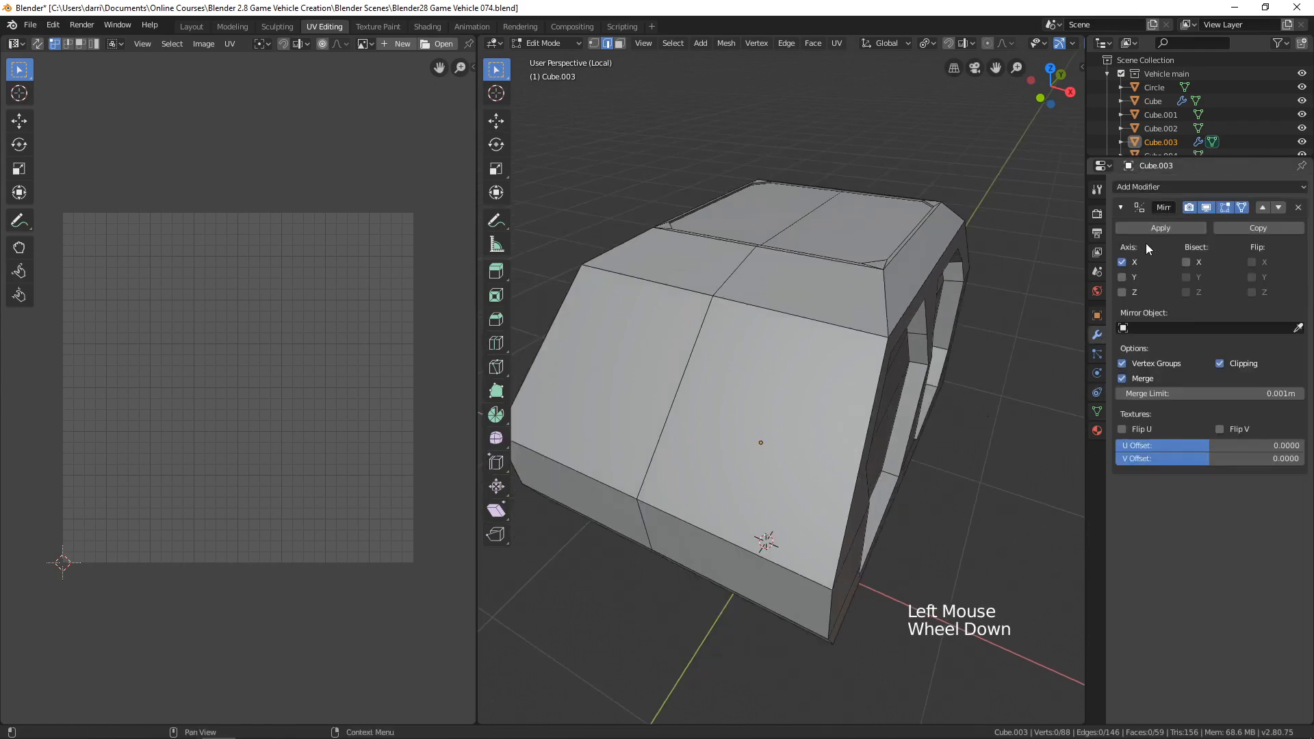
pyautogui.moveTo(1005, 384); pyautogui.dragTo(917, 434, button='middle')
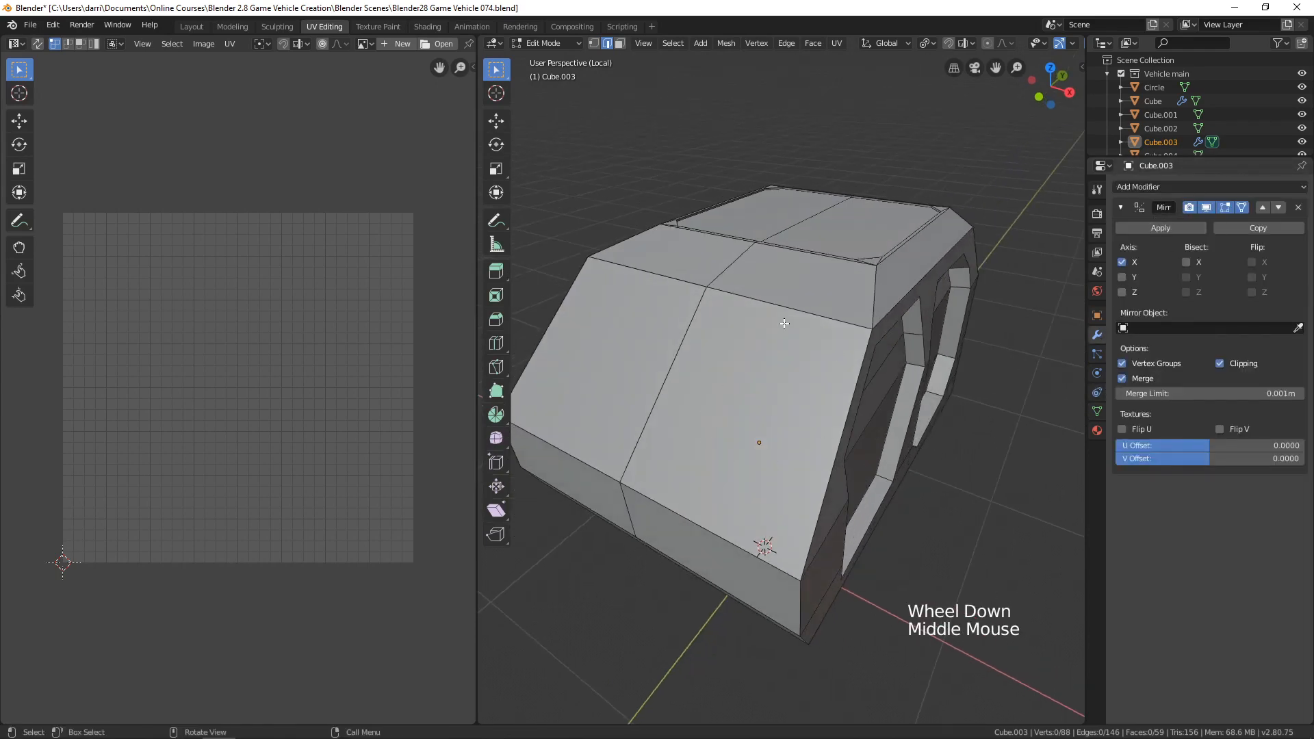
pyautogui.click(1161, 227)
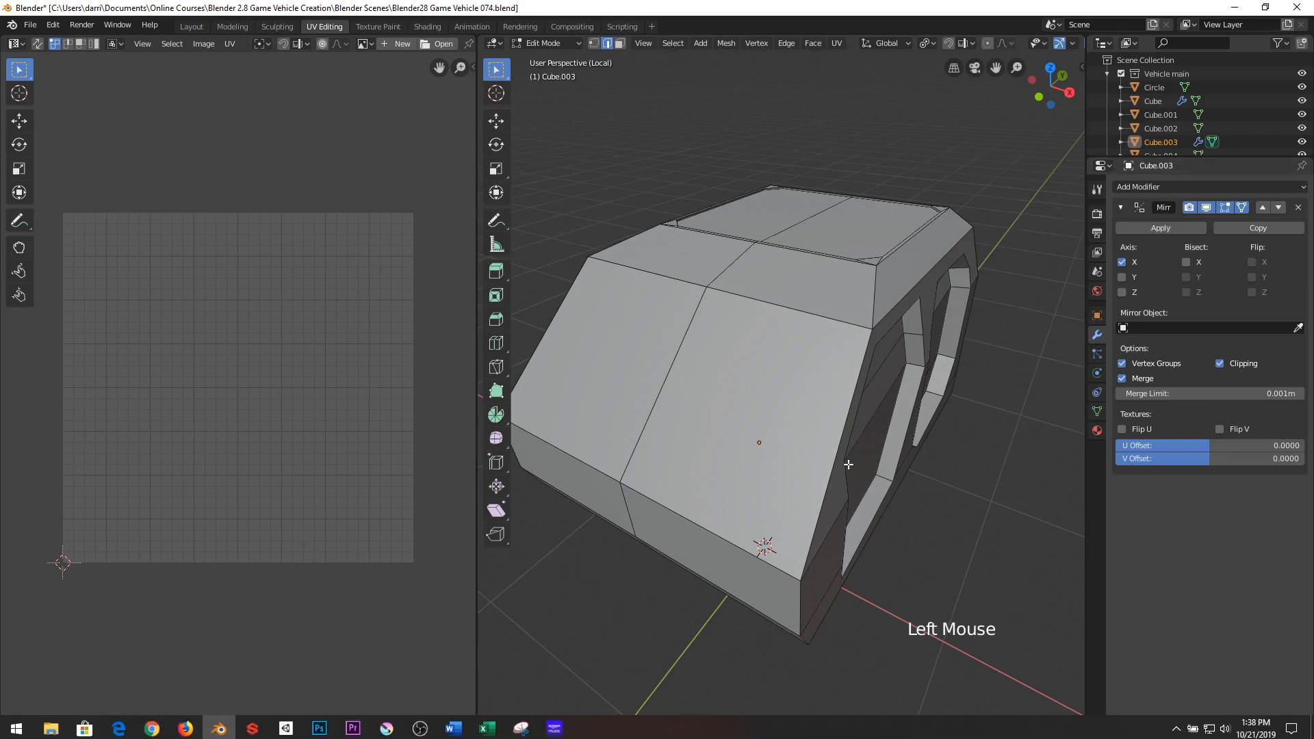
pyautogui.press('Tab')
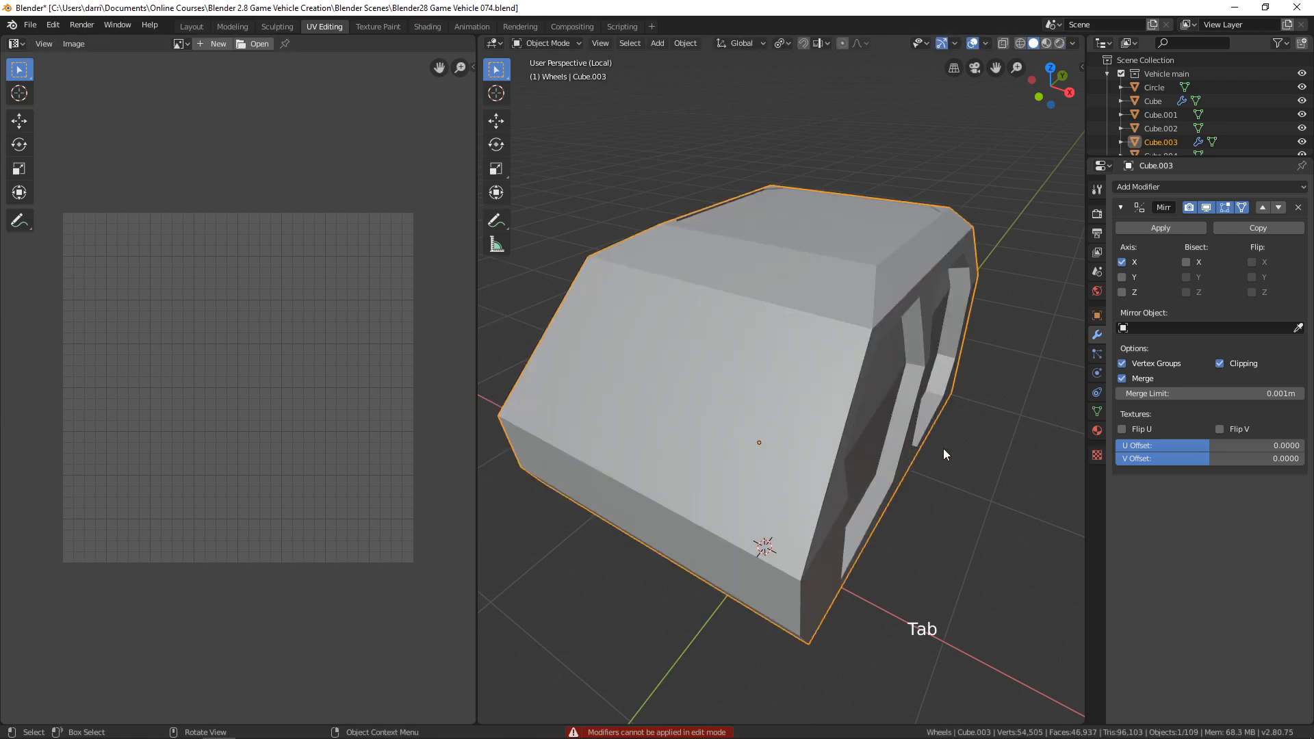
pyautogui.moveTo(942, 454); pyautogui.dragTo(933, 446, button='middle')
pyautogui.click(1151, 229)
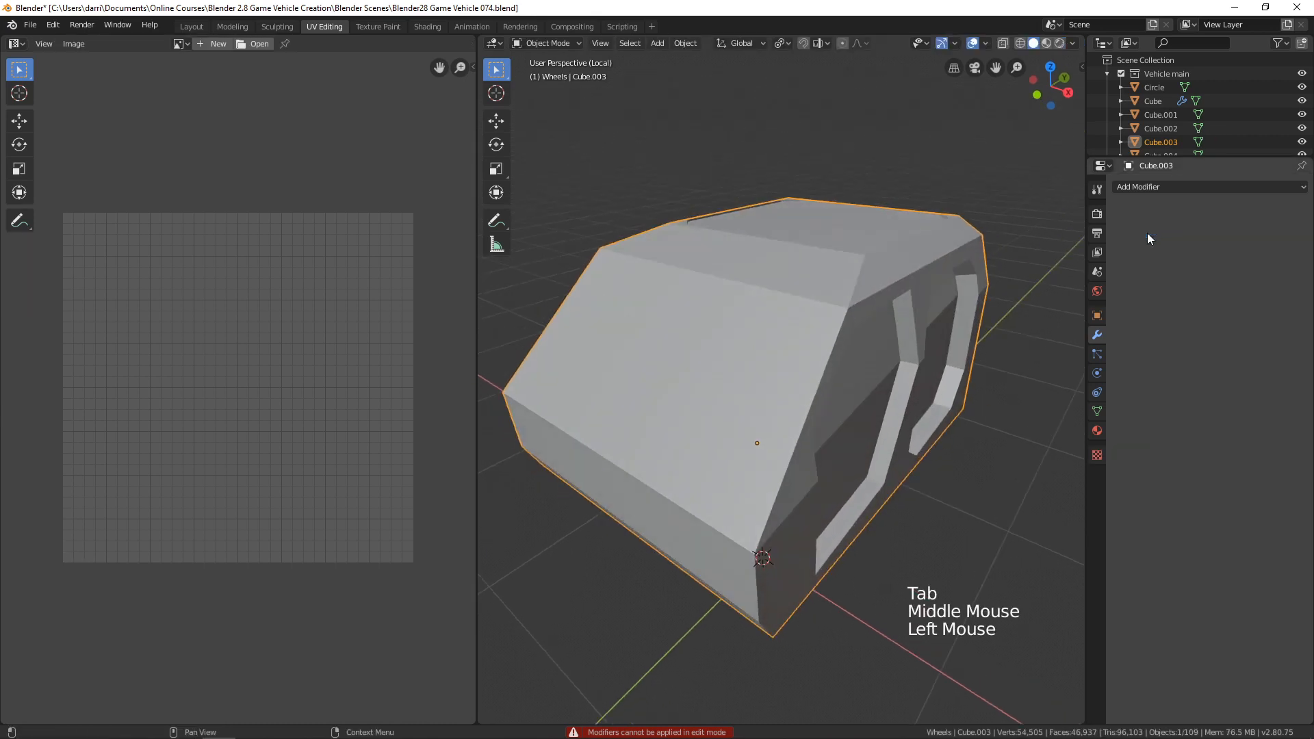
# Dissolve the centre edge loop running over the cab shell's windshield, roof and nose in Edit Mode
pyautogui.moveTo(740, 490); pyautogui.dragTo(803, 480, button='middle')
pyautogui.press('Tab')
pyautogui.moveTo(918, 452); pyautogui.dragTo(951, 460, button='middle')
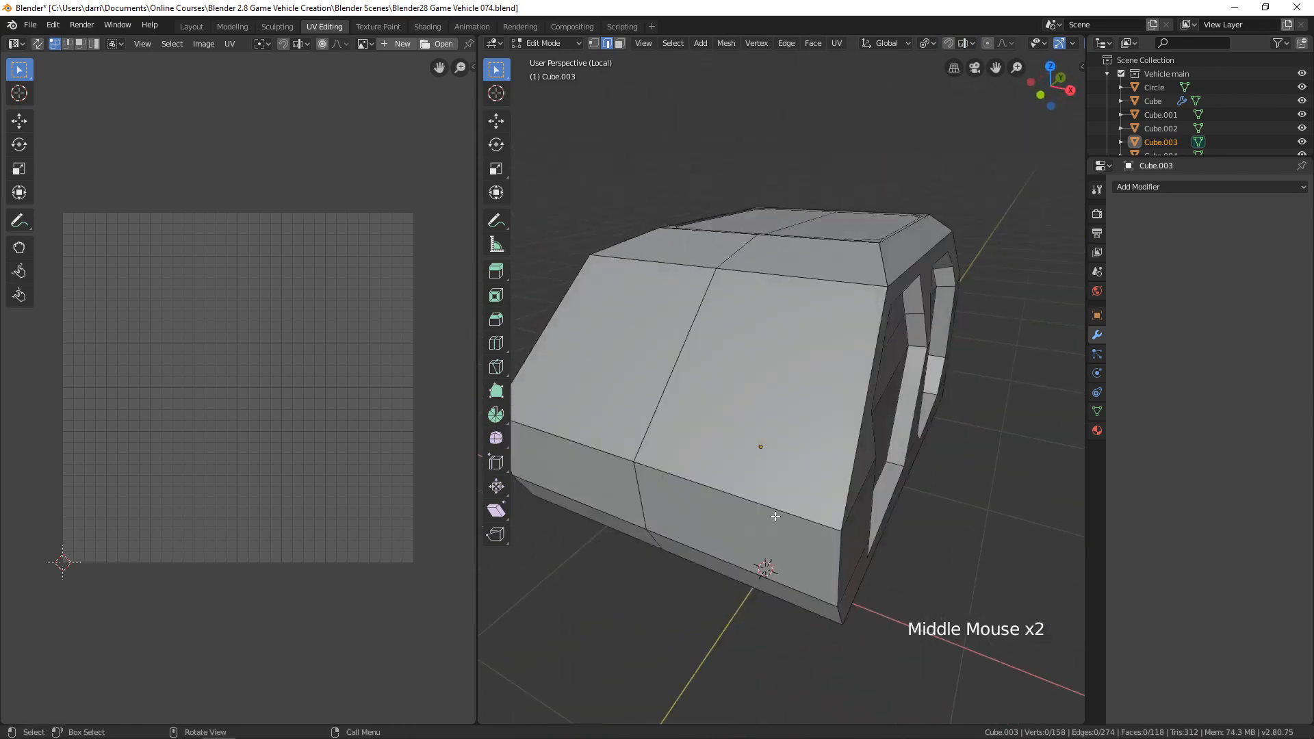
pyautogui.moveTo(776, 518); pyautogui.dragTo(817, 526, button='middle')
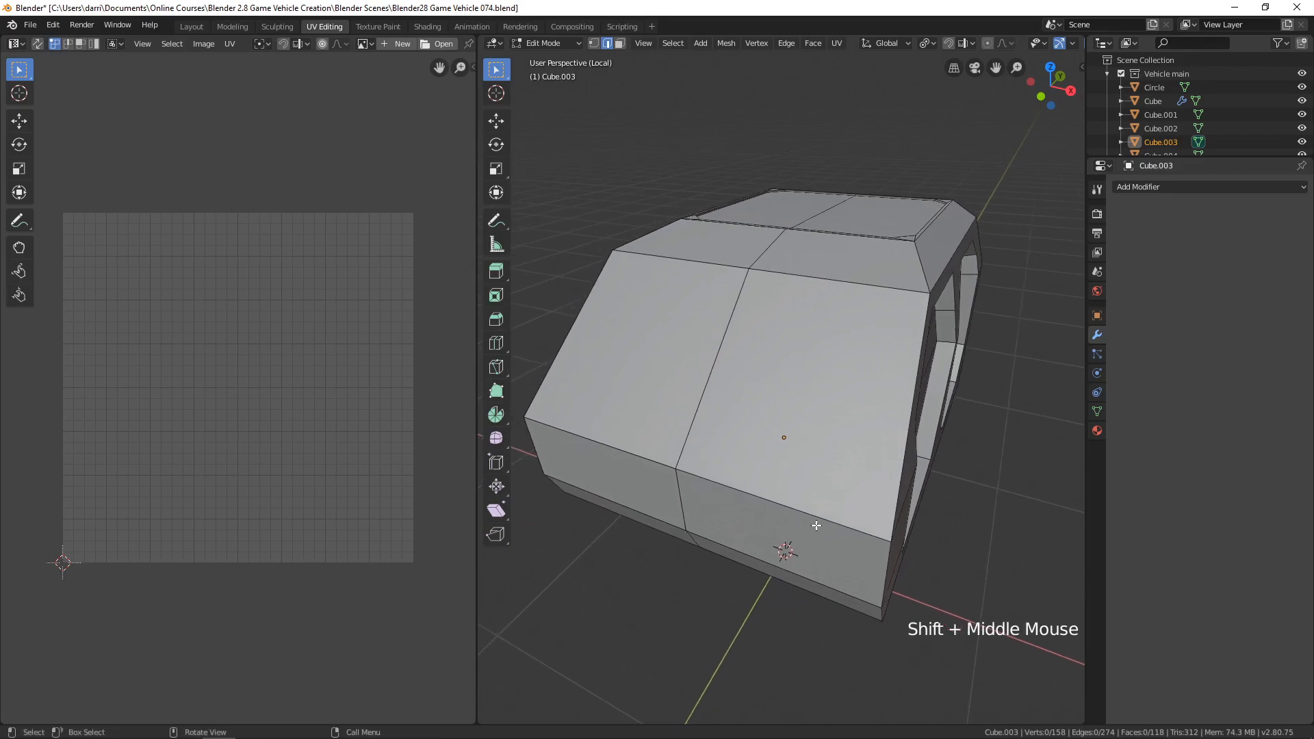
pyautogui.press('2')
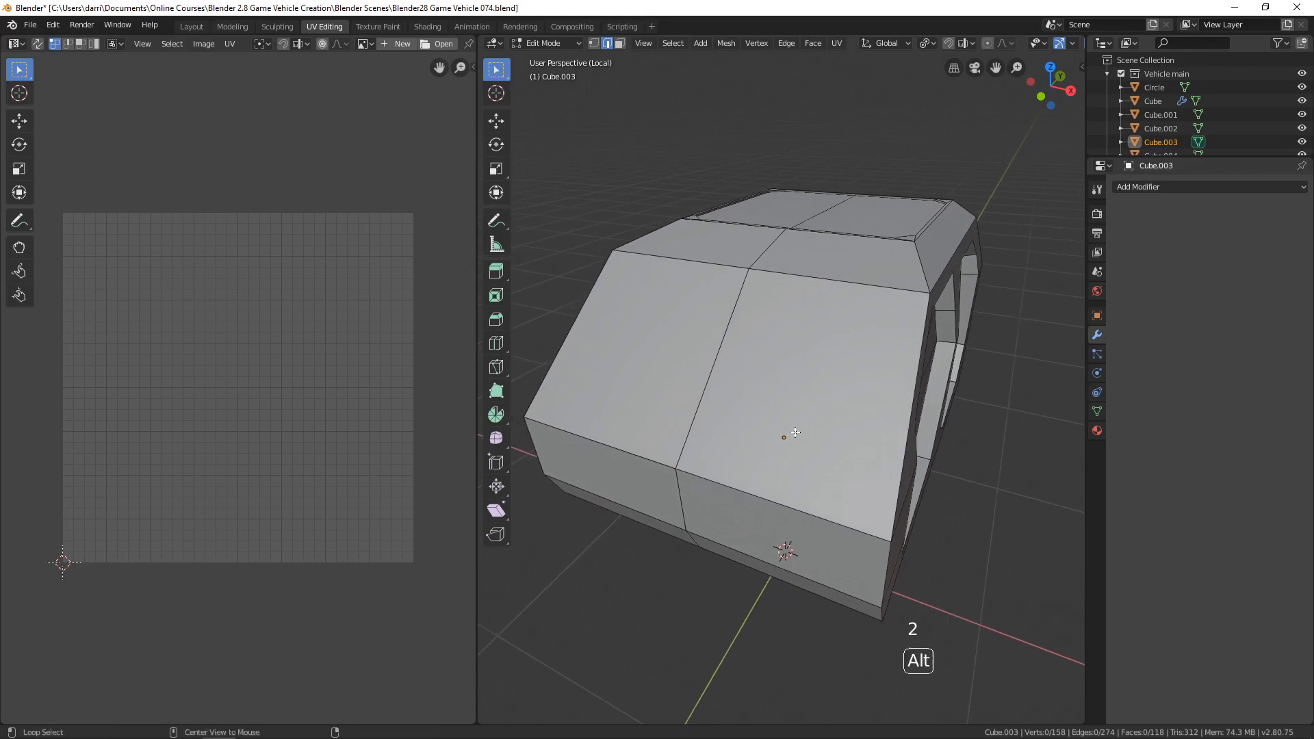
pyautogui.keyDown('alt'); pyautogui.click(690, 412); pyautogui.keyUp('alt')
pyautogui.moveTo(690, 412); pyautogui.dragTo(771, 494, button='middle')
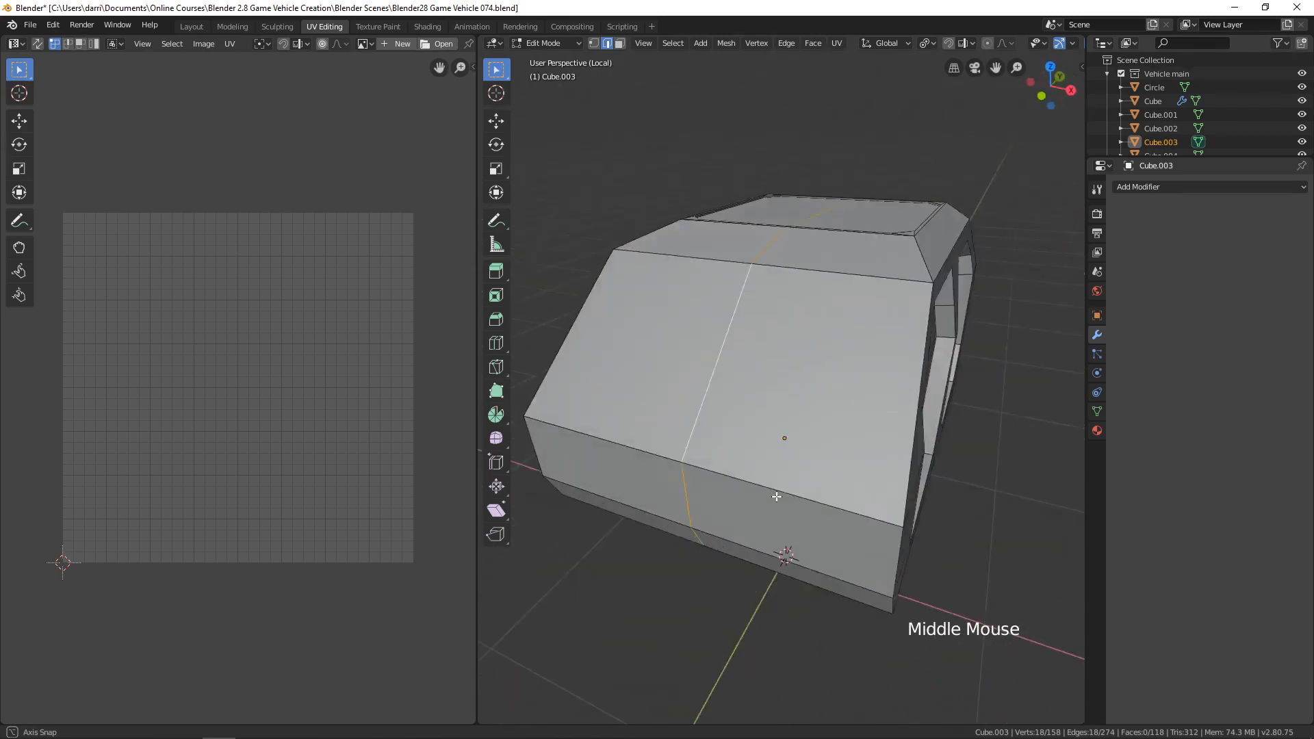
pyautogui.press('x')
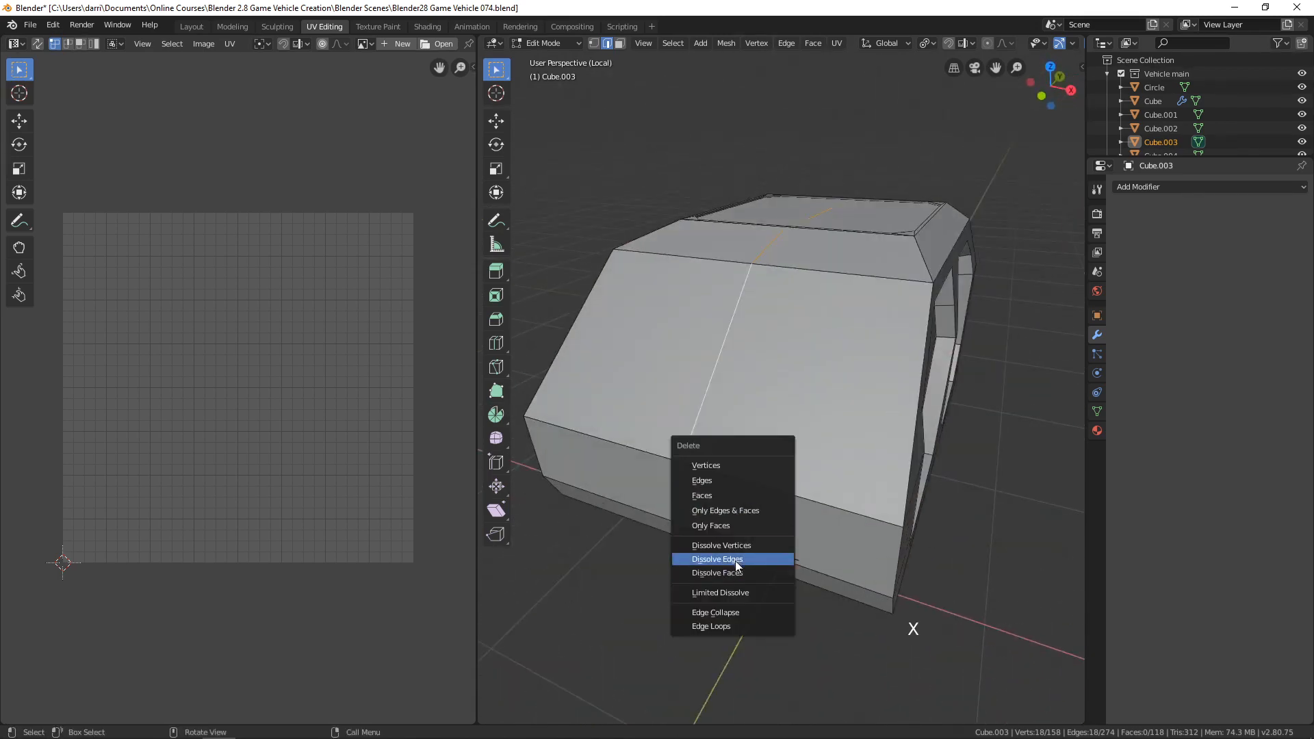
pyautogui.click(737, 559)
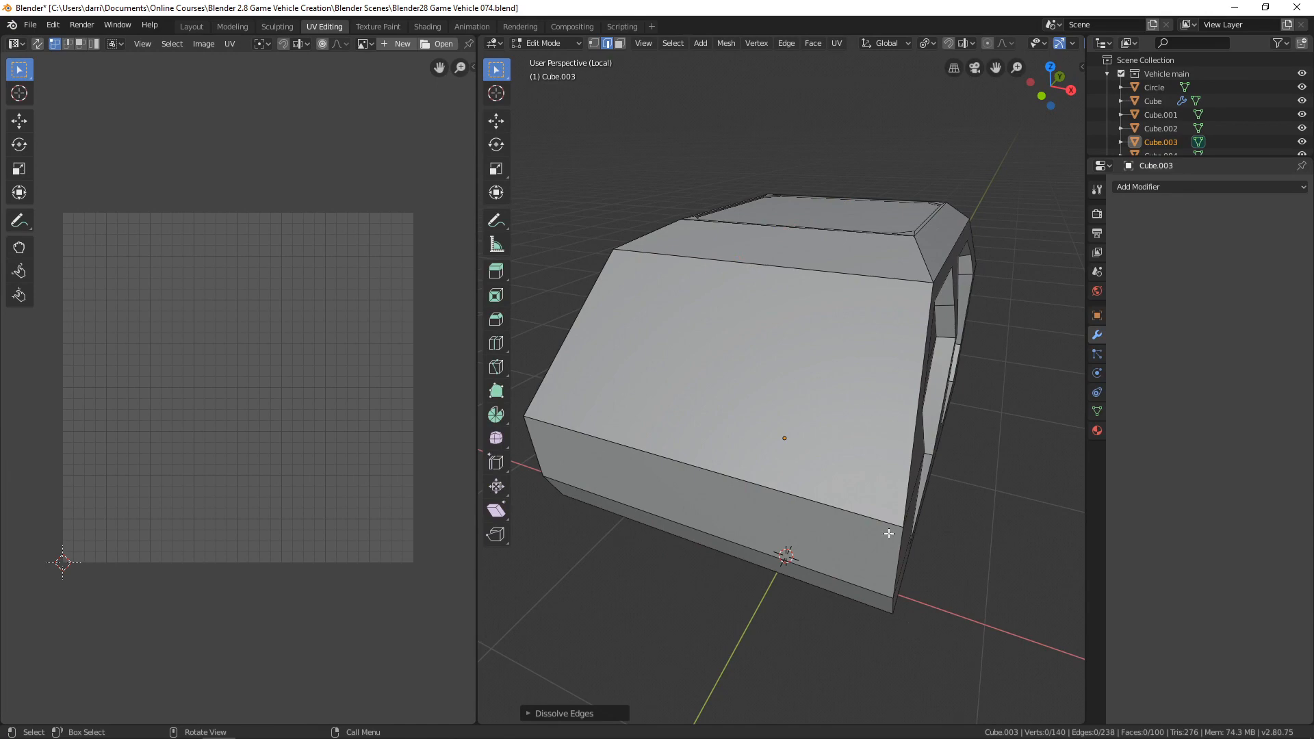
# Delete the faces filling the front and rear door openings on the cab shell's +X side
pyautogui.moveTo(923, 560); pyautogui.dragTo(849, 541, button='middle')
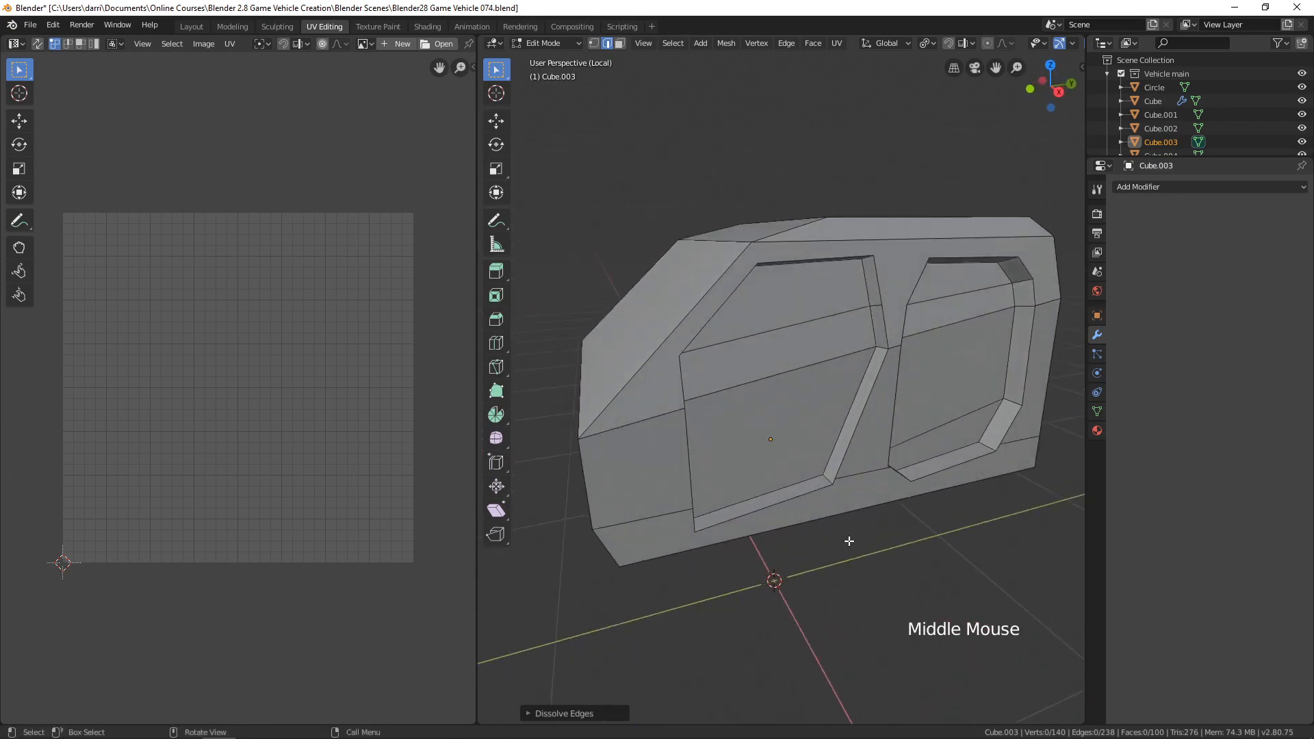
pyautogui.press('3')
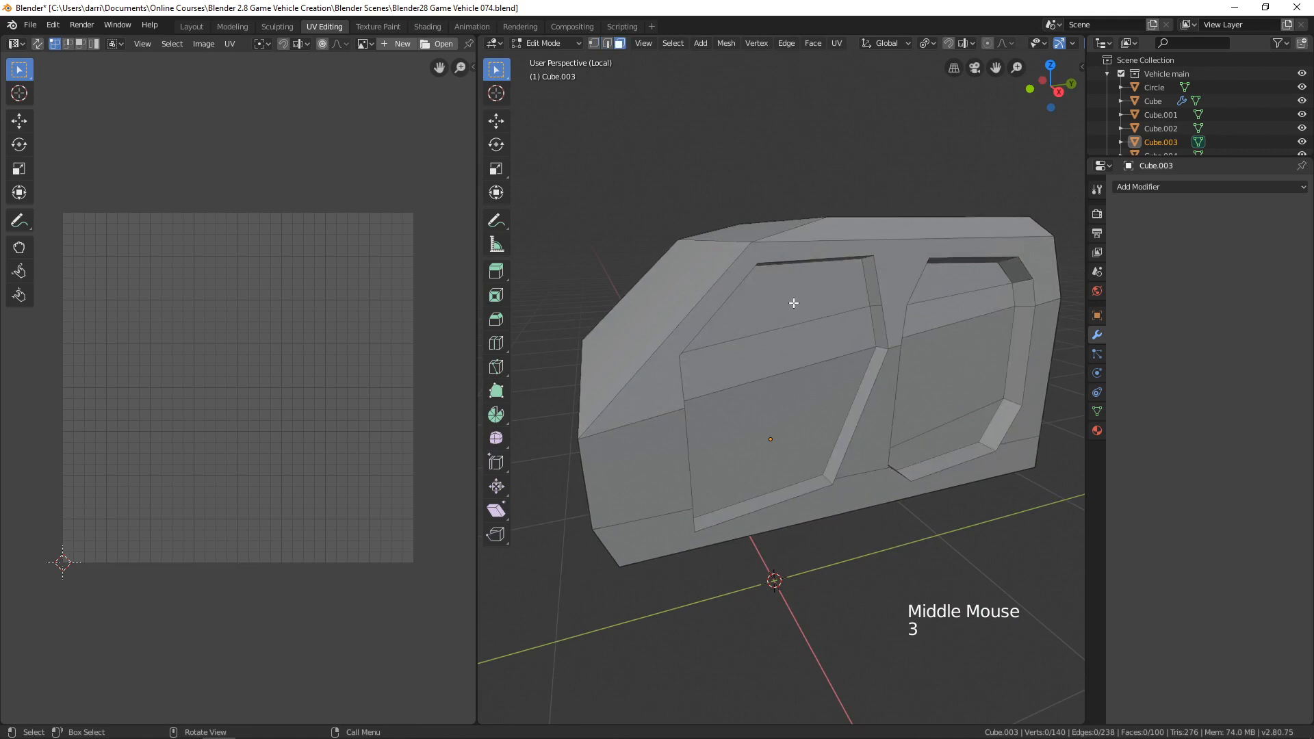
pyautogui.click(793, 305)
pyautogui.keyDown('shift'); pyautogui.click(798, 347); pyautogui.keyUp('shift')
pyautogui.keyDown('shift'); pyautogui.click(800, 420); pyautogui.keyUp('shift')
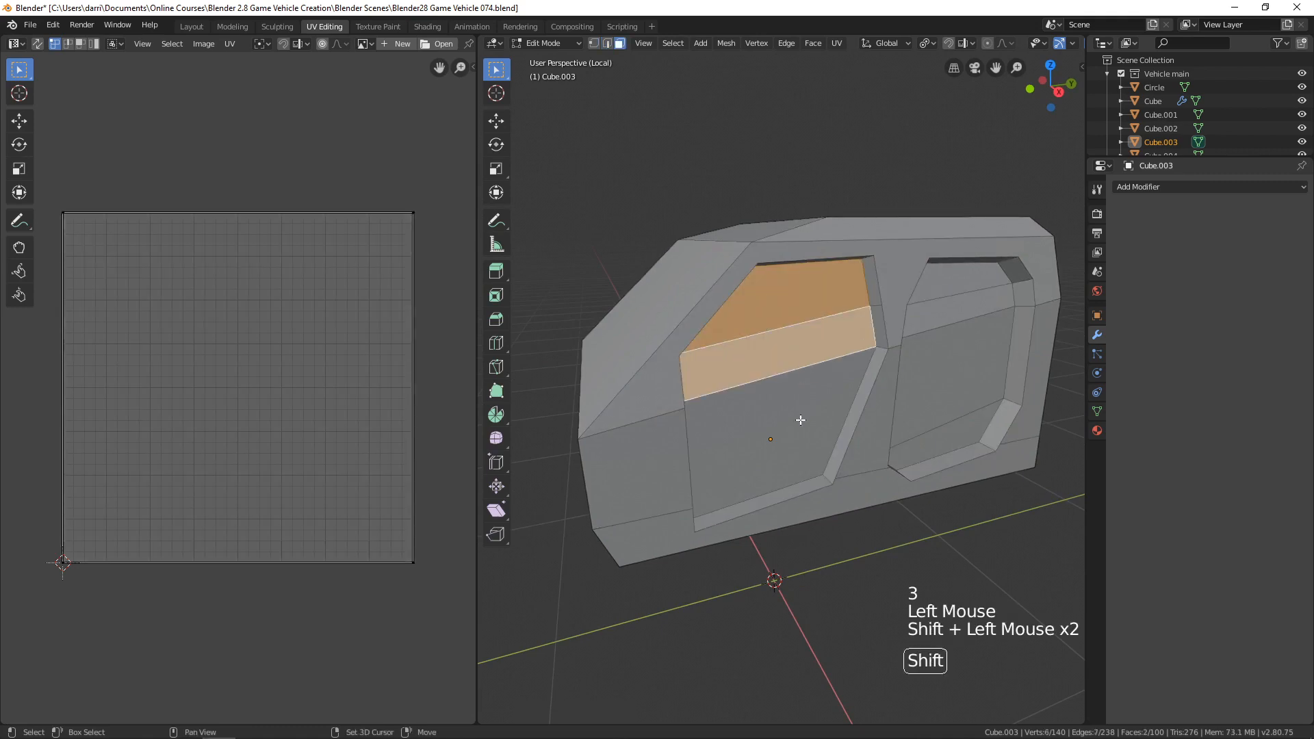
pyautogui.moveTo(800, 419); pyautogui.dragTo(945, 274, button='middle')
pyautogui.keyDown('shift'); pyautogui.click(945, 275); pyautogui.keyUp('shift')
pyautogui.keyDown('shift'); pyautogui.click(940, 313); pyautogui.keyUp('shift')
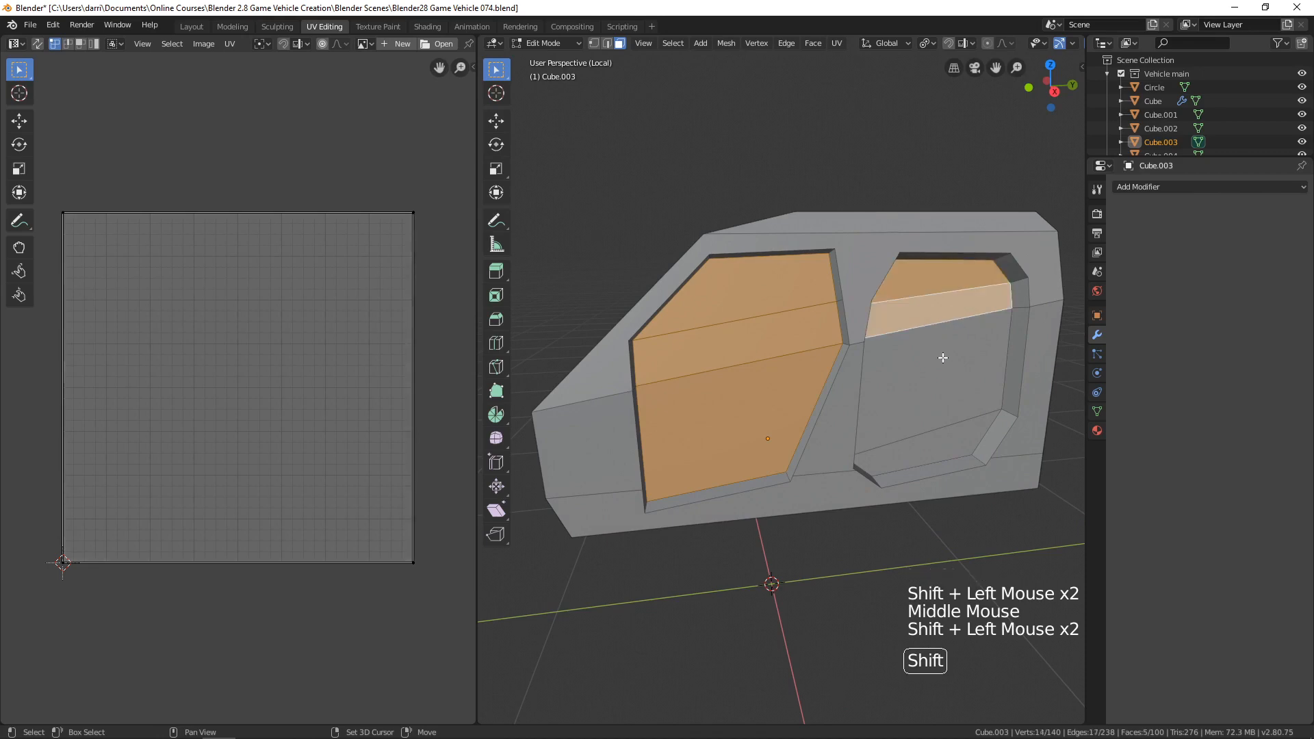
pyautogui.keyDown('shift'); pyautogui.click(944, 363); pyautogui.keyUp('shift')
pyautogui.keyDown('shift'); pyautogui.click(950, 453); pyautogui.keyUp('shift')
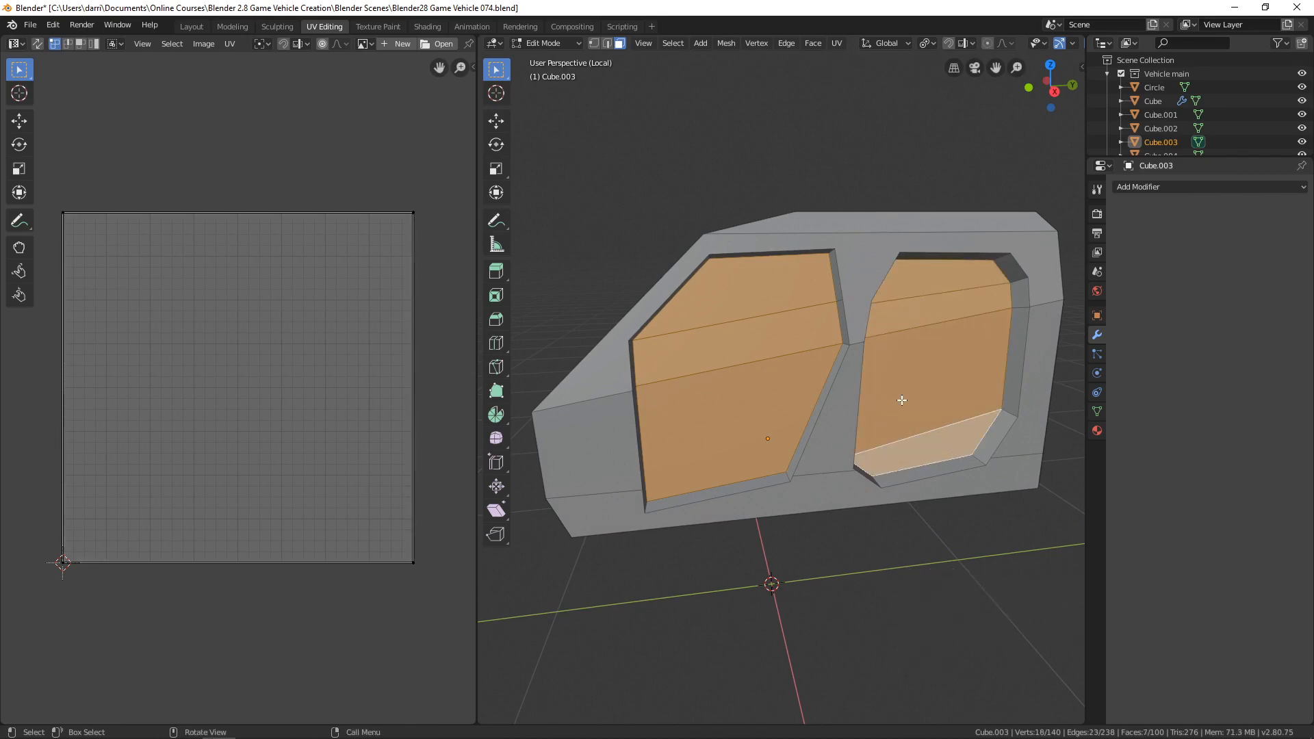
pyautogui.press('x')
pyautogui.click(849, 333)
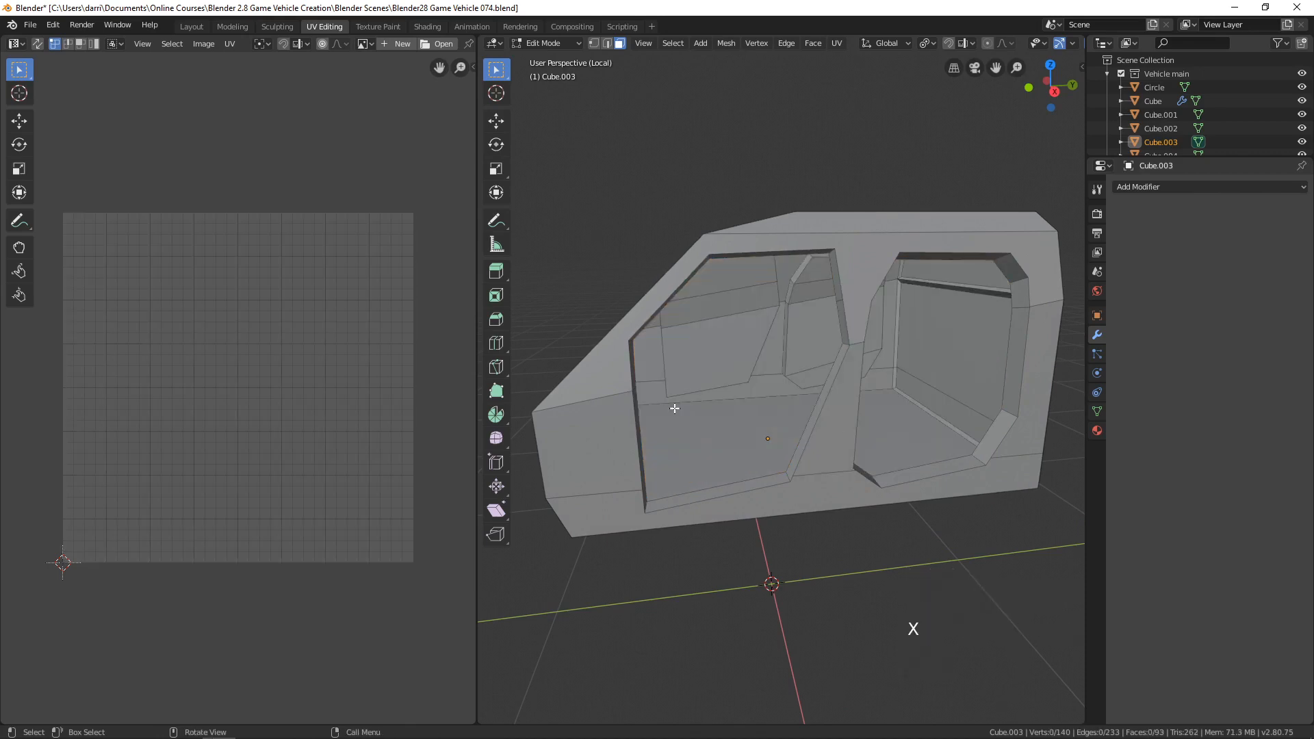
# Delete the faces filling both door openings on the cab shell's -X side and clear the selection
pyautogui.moveTo(675, 409); pyautogui.dragTo(830, 328, button='middle')
pyautogui.click(832, 321)
pyautogui.keyDown('shift'); pyautogui.click(840, 370); pyautogui.keyUp('shift')
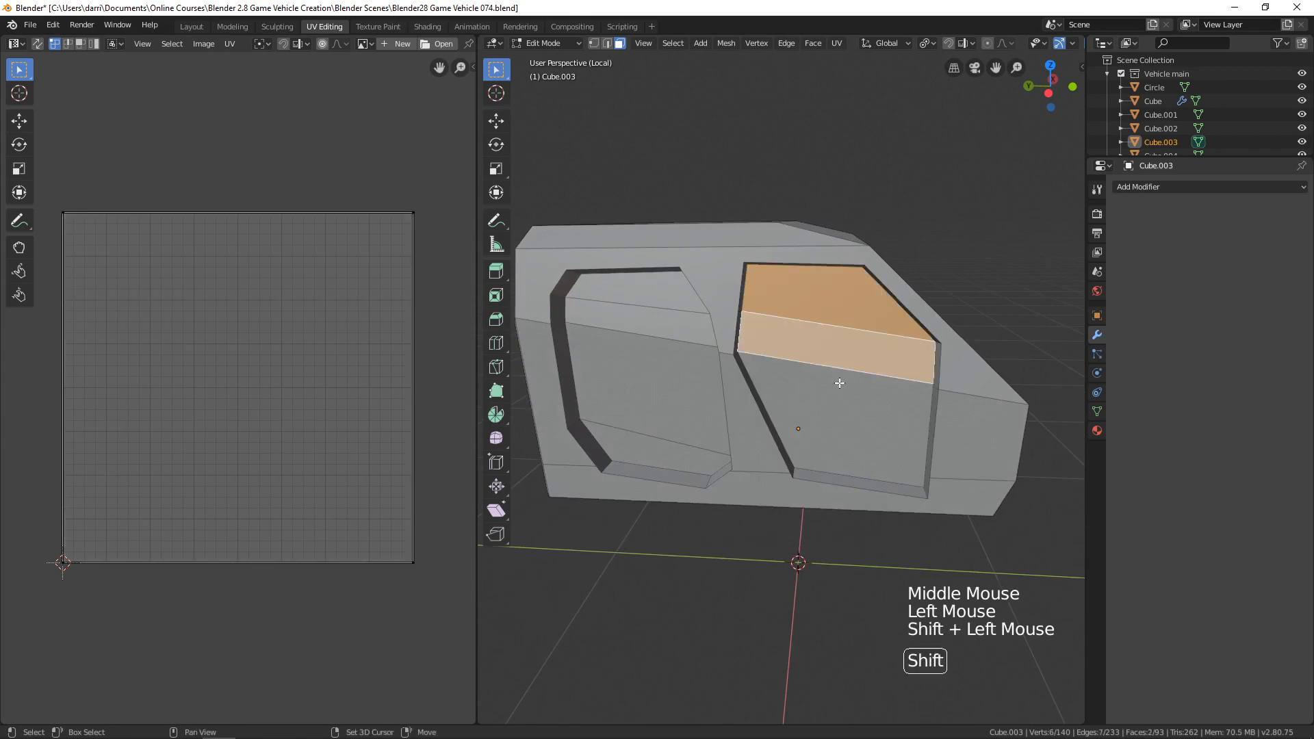
pyautogui.keyDown('shift'); pyautogui.click(839, 391); pyautogui.keyUp('shift')
pyautogui.keyDown('shift'); pyautogui.click(641, 448); pyautogui.keyUp('shift')
pyautogui.keyDown('shift'); pyautogui.click(673, 337); pyautogui.keyUp('shift')
pyautogui.keyDown('shift'); pyautogui.click(667, 297); pyautogui.keyUp('shift')
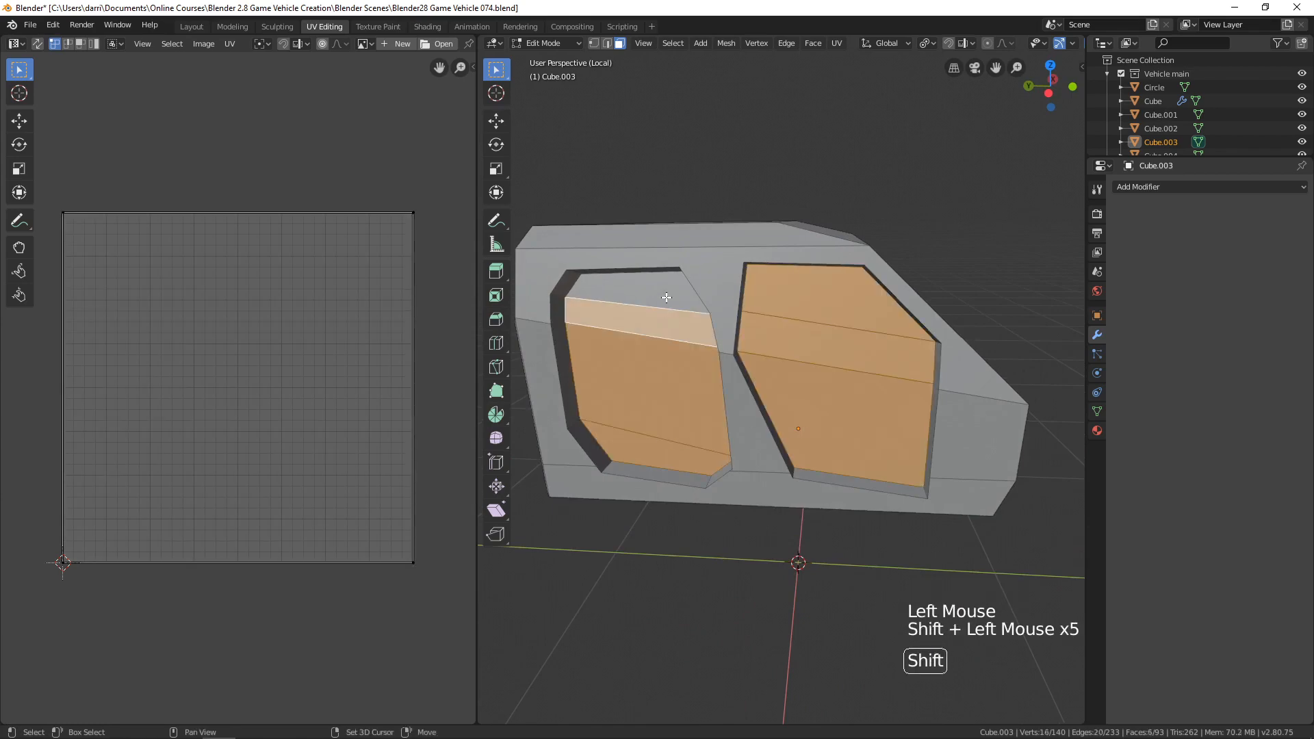
pyautogui.keyDown('shift'); pyautogui.click(657, 288); pyautogui.keyUp('shift')
pyautogui.press('x')
pyautogui.click(675, 371)
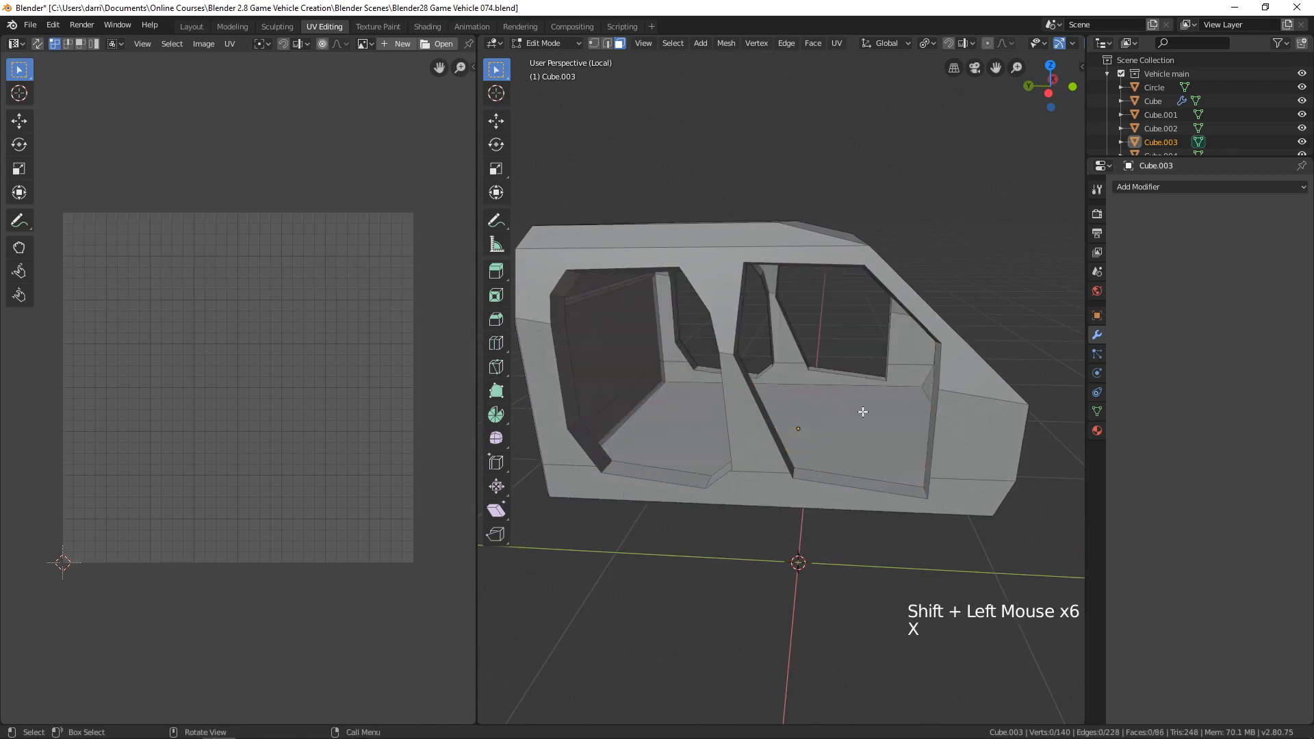
pyautogui.hotkey('alt', 'a')
# Leave Local View to check the cab shell within the whole vehicle, and isolate the shell again
pyautogui.scroll(-3, 992, 408)
pyautogui.moveTo(992, 408); pyautogui.dragTo(826, 420, button='middle')
pyautogui.scroll(2, 825, 421)
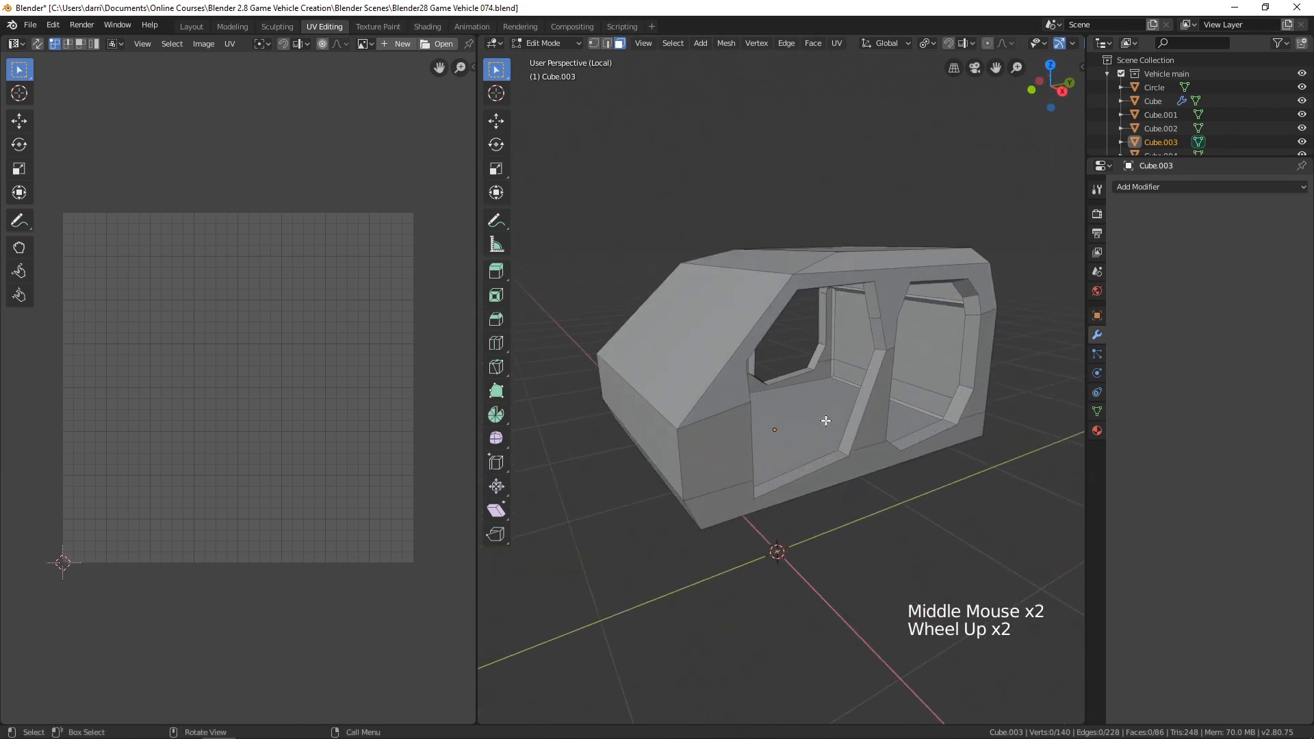
pyautogui.press('KP_Divide')
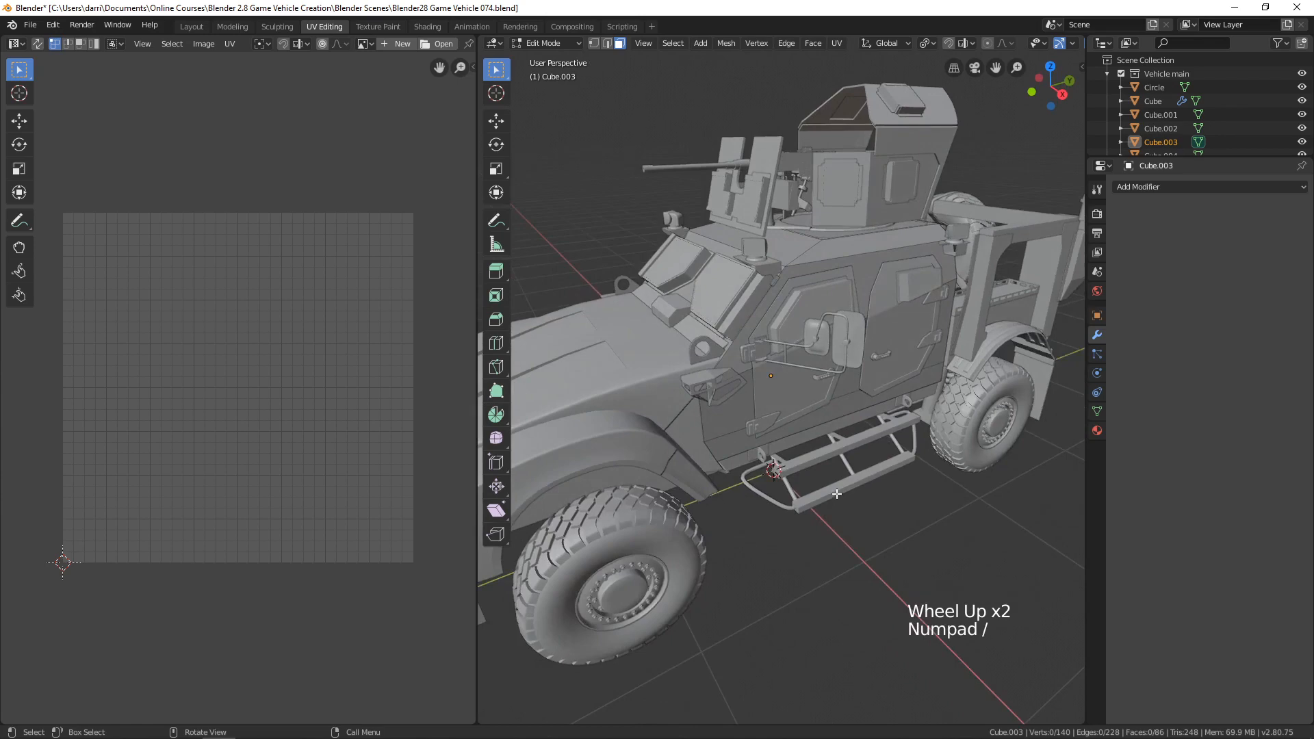
pyautogui.moveTo(826, 420); pyautogui.dragTo(788, 448, button='middle')
pyautogui.scroll(1, 780, 397)
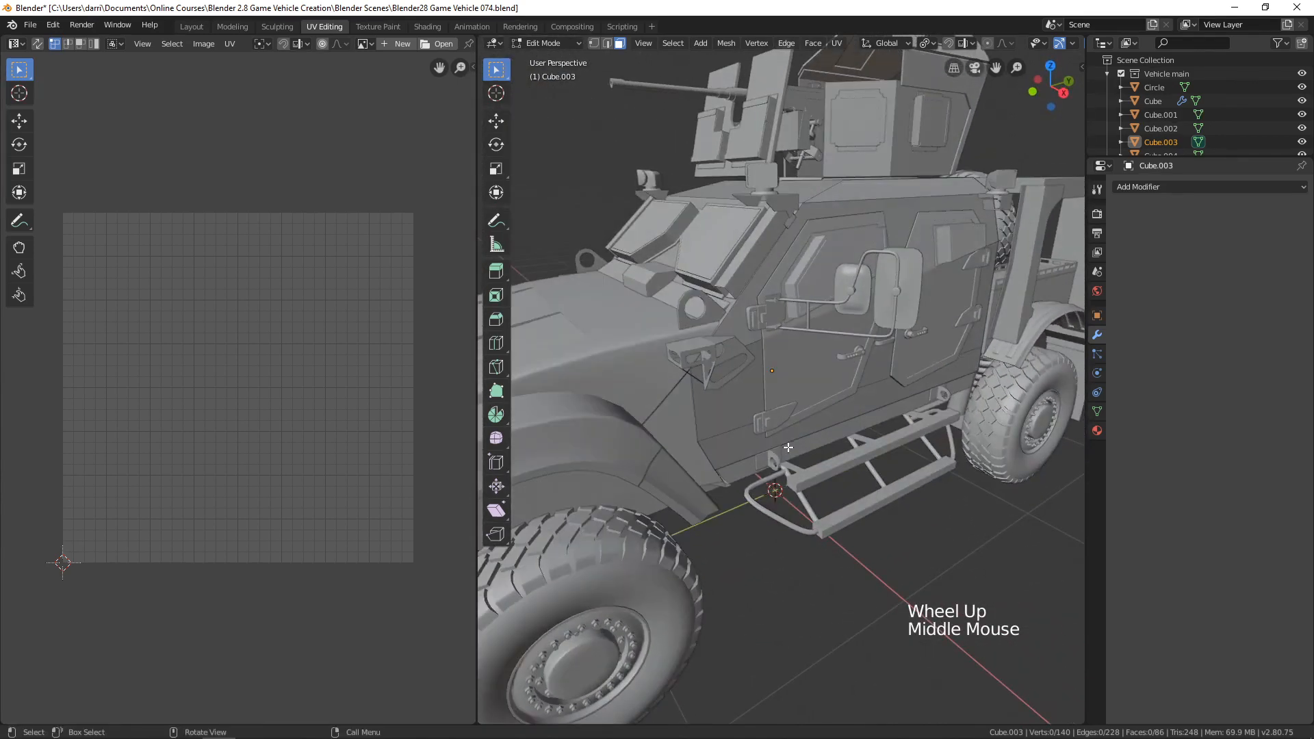
pyautogui.press('KP_Divide')
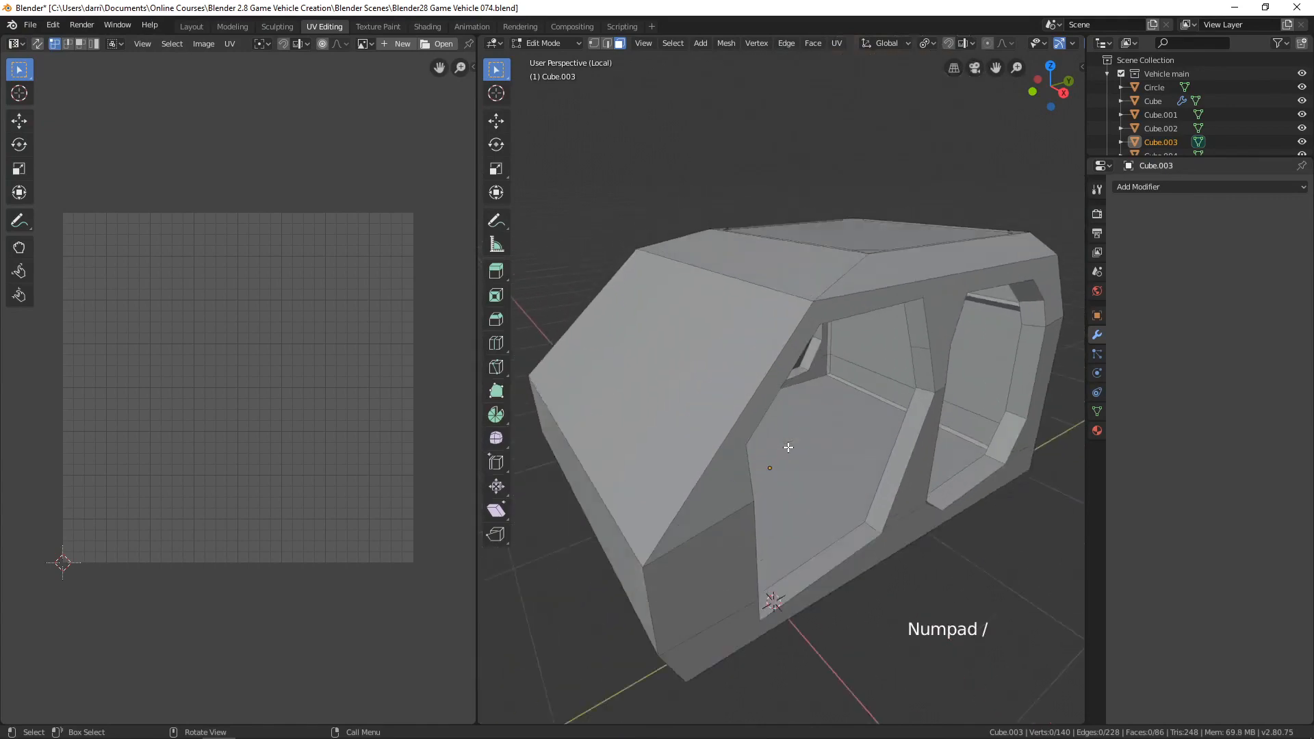
# Delete the large floor face on the cab shell's underside and return to Object Mode
pyautogui.moveTo(799, 461); pyautogui.dragTo(848, 433, button='middle')
pyautogui.click(839, 414)
pyautogui.scroll(-3, 839, 414)
pyautogui.press('x')
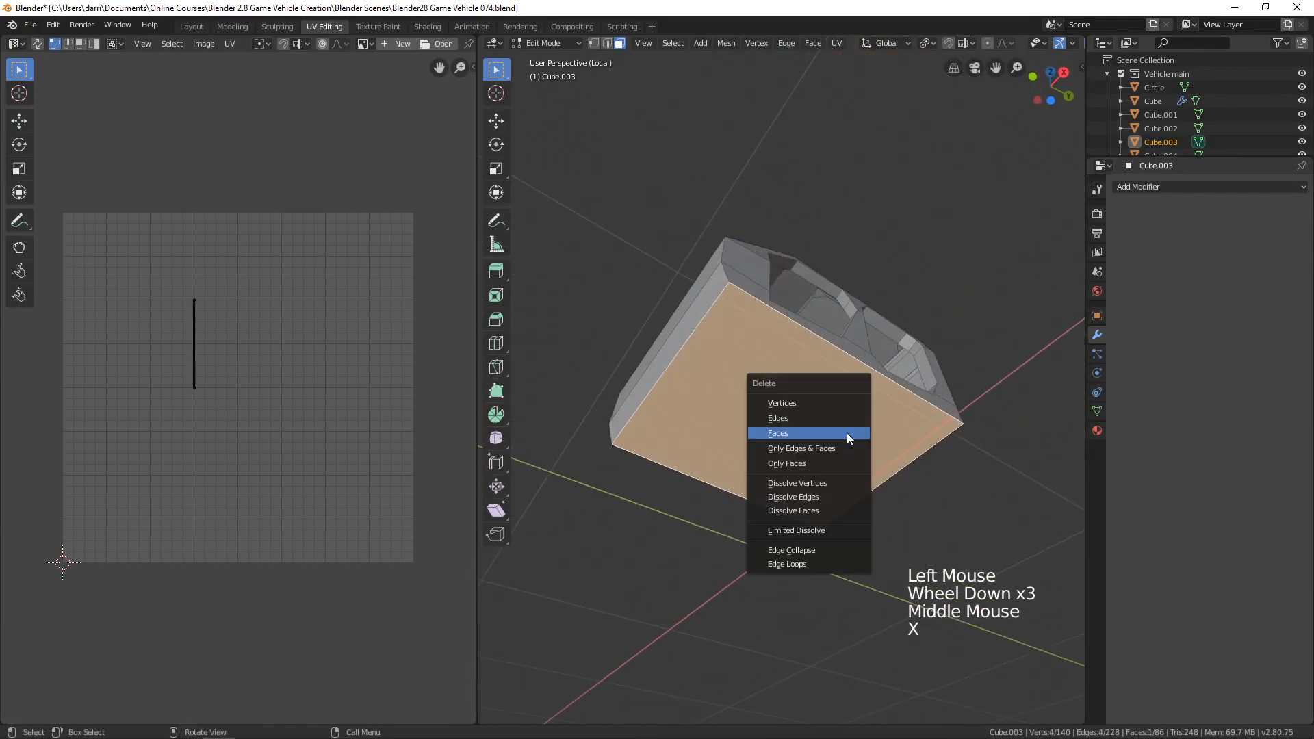
pyautogui.click(847, 432)
pyautogui.press('Tab')
pyautogui.moveTo(852, 424); pyautogui.dragTo(860, 488, button='middle')
pyautogui.scroll(2, 850, 494)
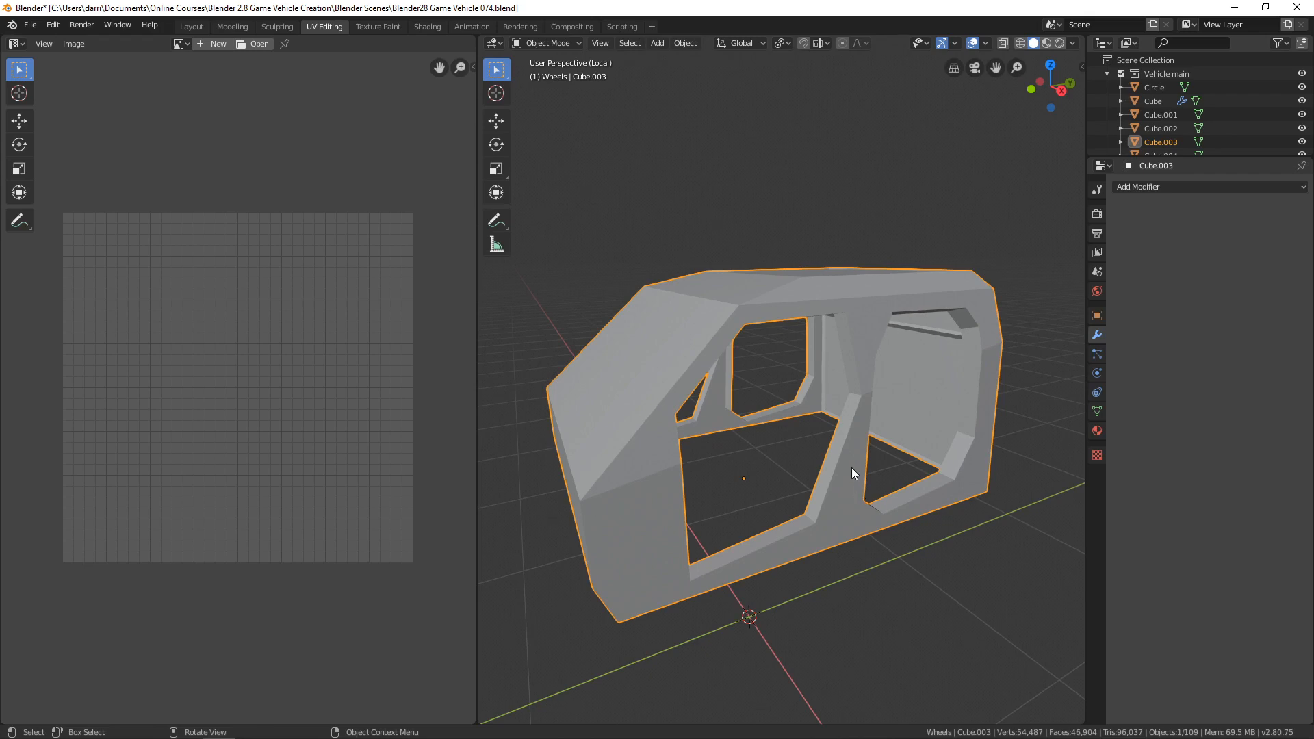
# Unwrap the cab shell's entire mesh in Edit Mode and examine the resulting UV layout
pyautogui.keyDown('shift'); pyautogui.moveTo(851, 469); pyautogui.dragTo(890, 499, button='middle'); pyautogui.keyUp('shift')
pyautogui.press('Tab')
pyautogui.press('a')
pyautogui.press('u')
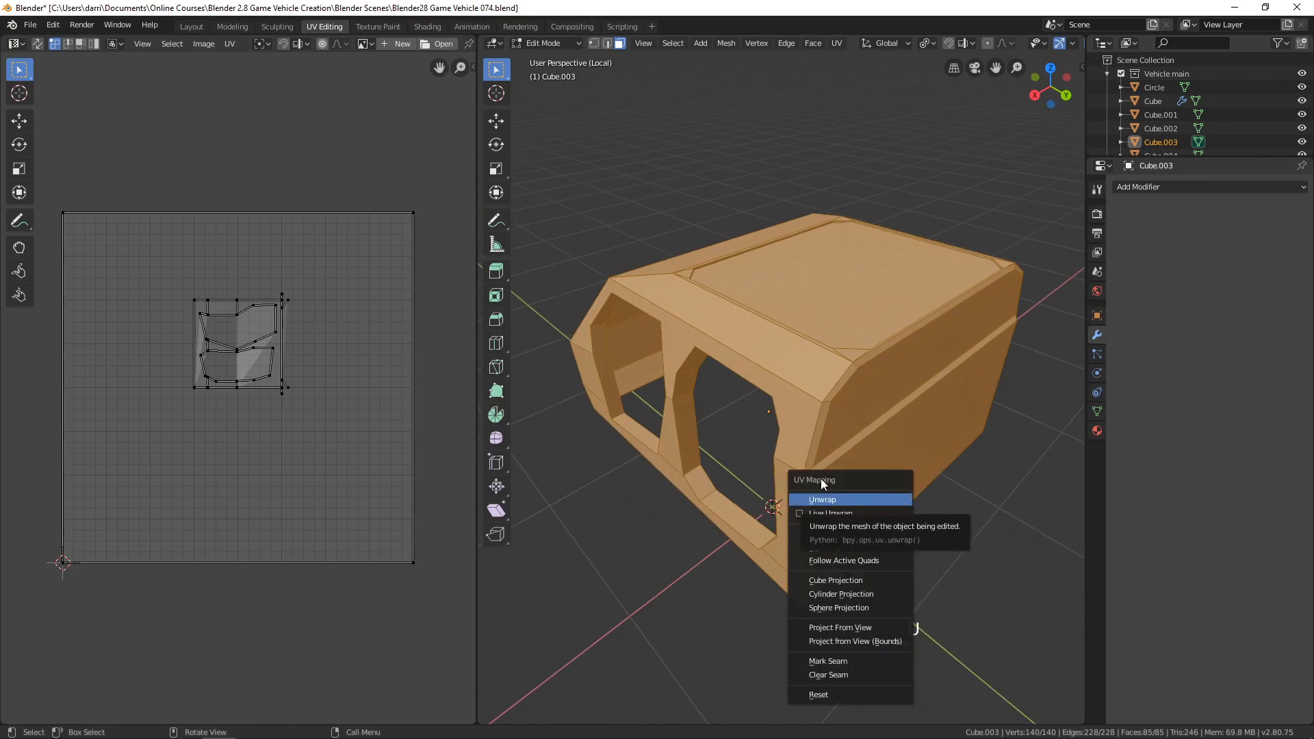
pyautogui.click(834, 500)
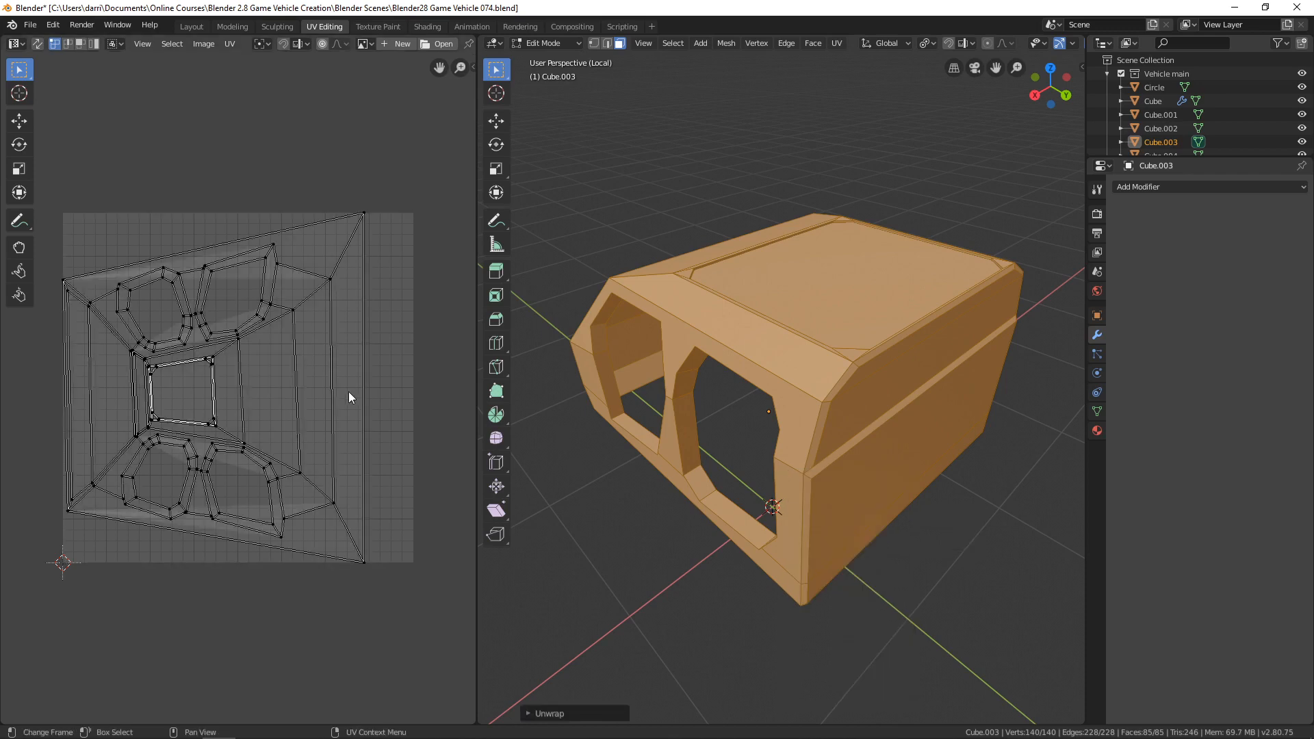
pyautogui.keyDown('shift'); pyautogui.moveTo(261, 433); pyautogui.dragTo(270, 445, button='middle'); pyautogui.keyUp('shift')
pyautogui.scroll(3, 263, 459)
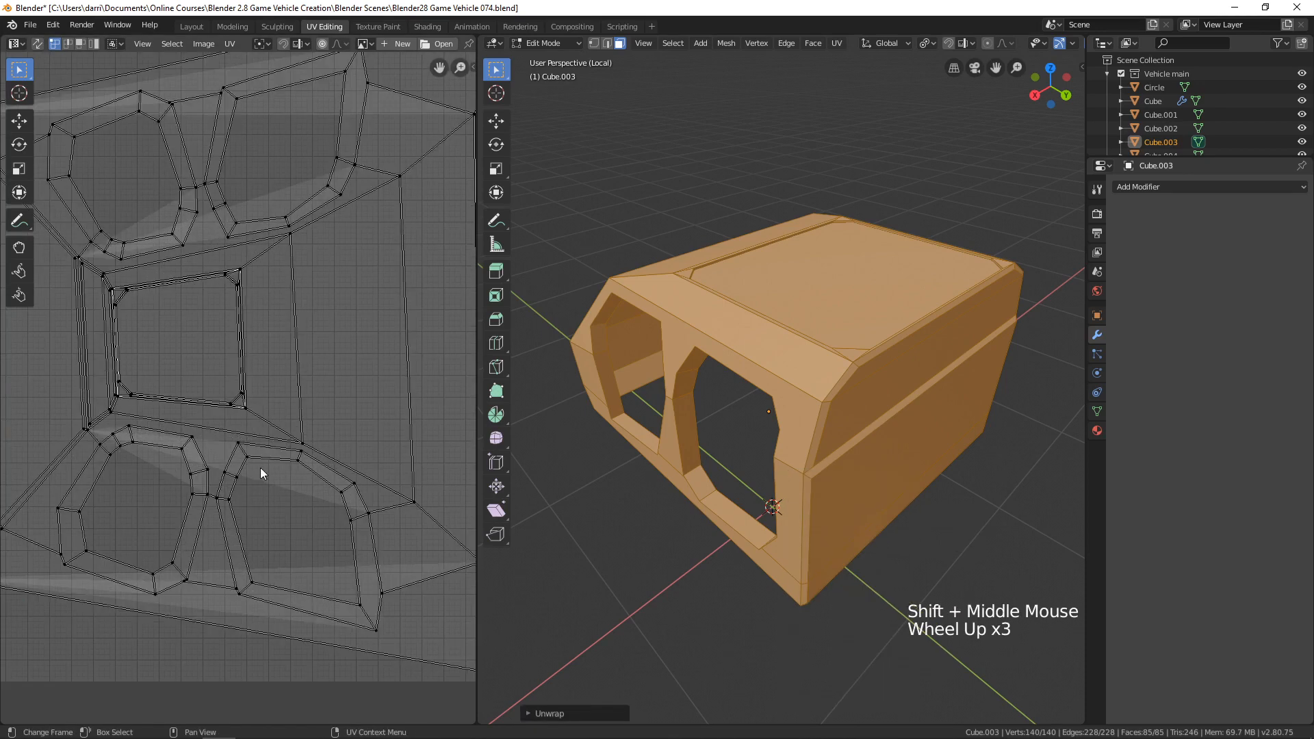
pyautogui.scroll(-3, 246, 479)
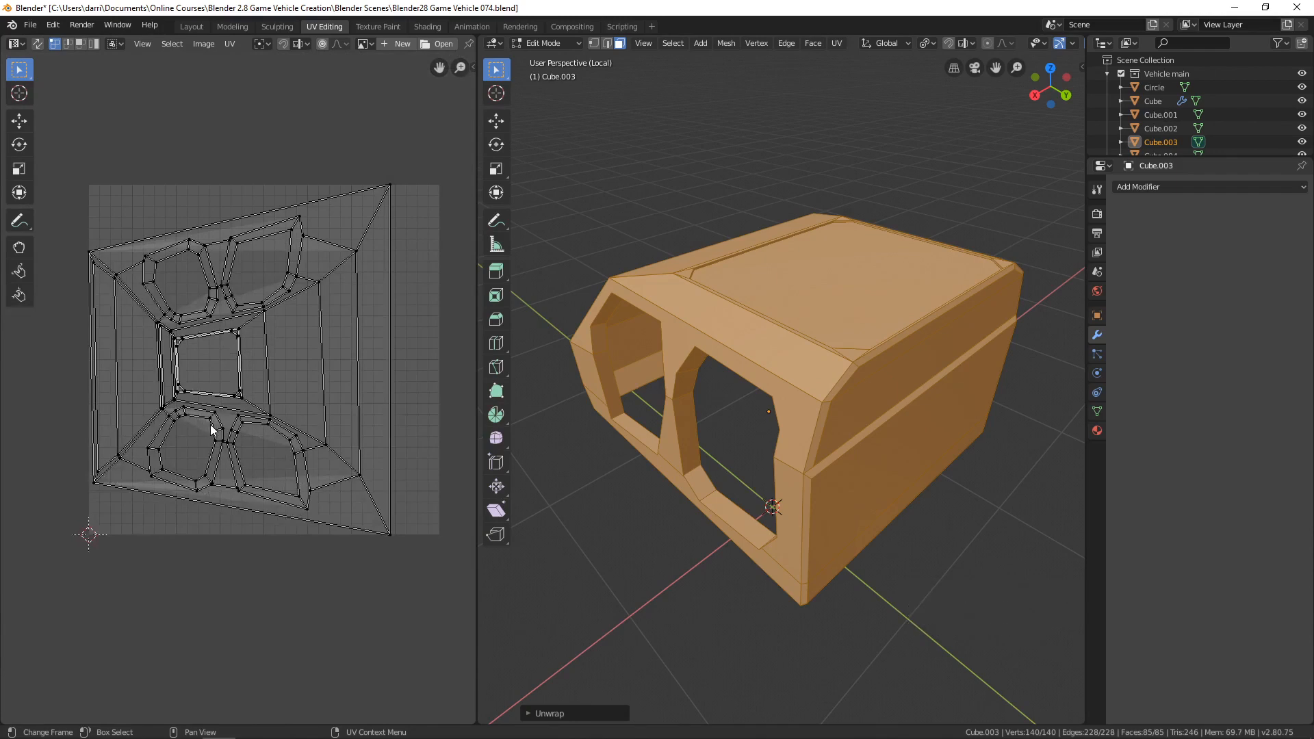
pyautogui.scroll(1, 171, 418)
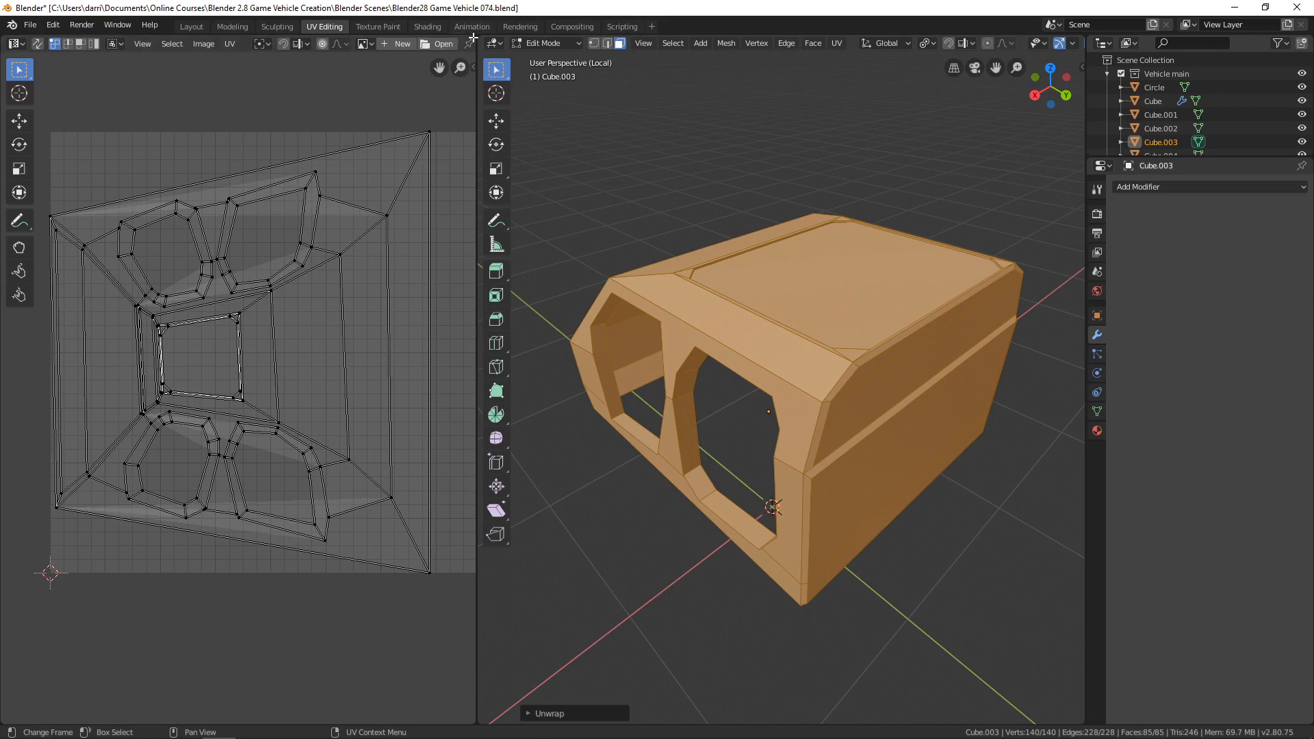
# Split the UV Editor horizontally and turn the upper area into a Shader Editor with its sidebar hidden
pyautogui.moveTo(474, 40); pyautogui.dragTo(439, 340)
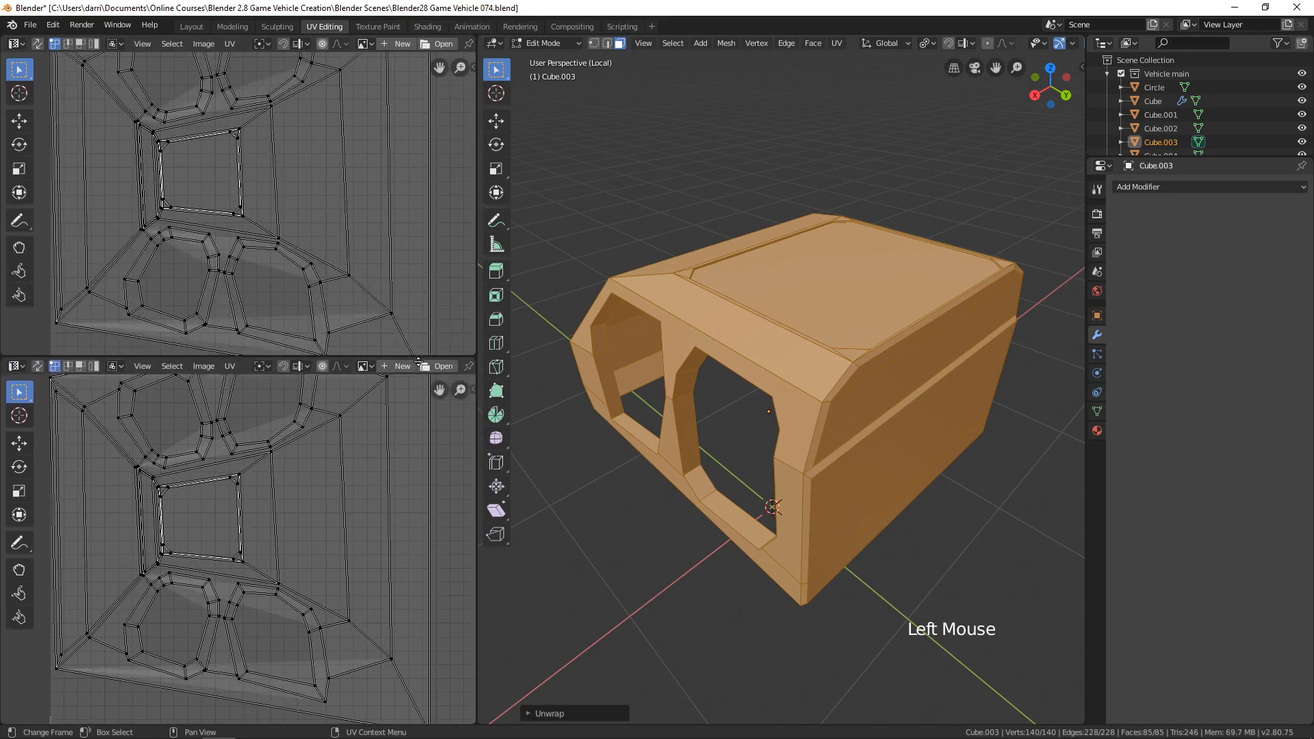
pyautogui.scroll(-3, 340, 223)
pyautogui.keyDown('shift'); pyautogui.moveTo(340, 224); pyautogui.dragTo(324, 238, button='middle'); pyautogui.keyUp('shift')
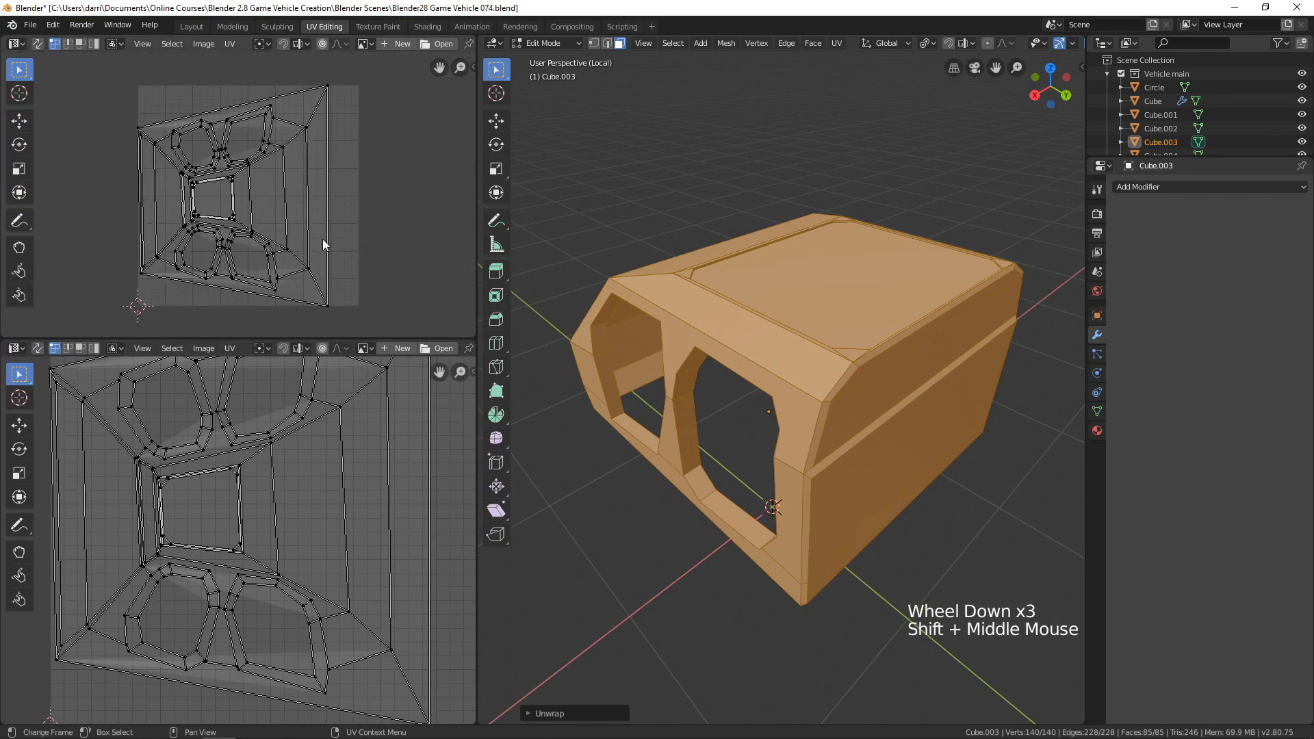
pyautogui.click(19, 44)
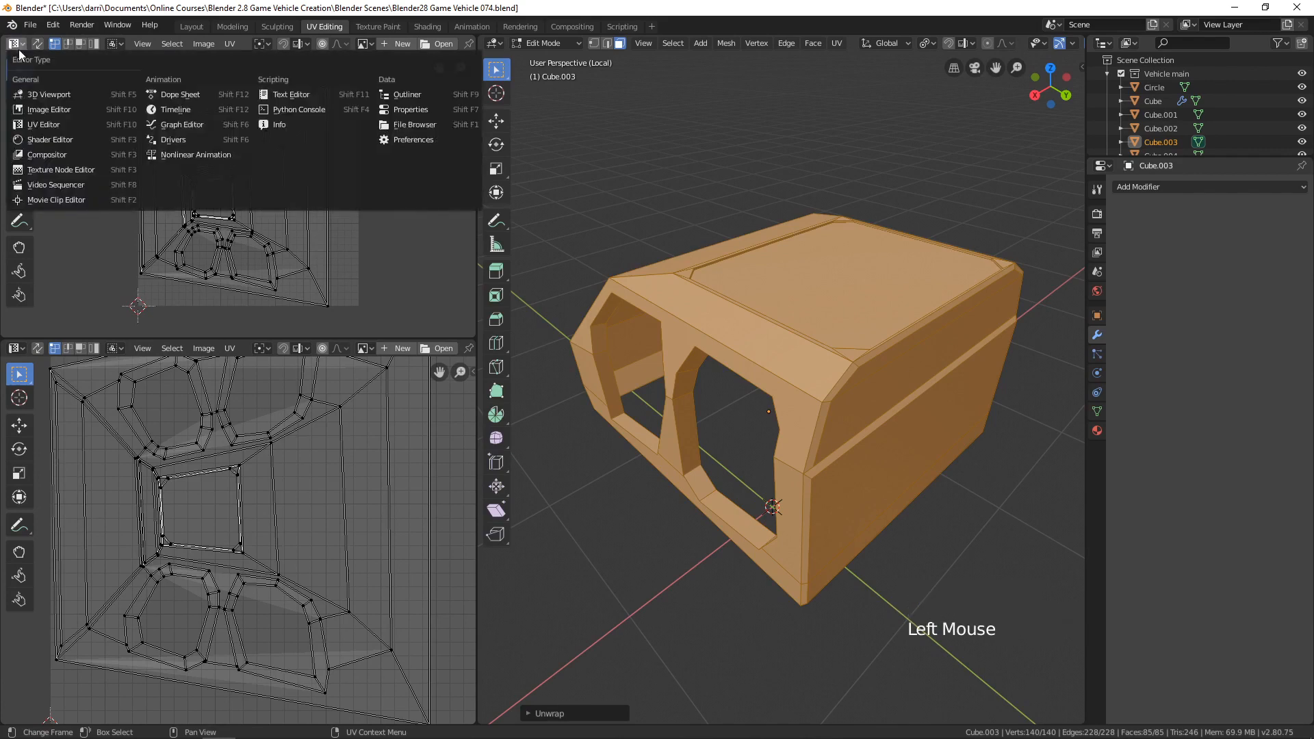
pyautogui.click(60, 140)
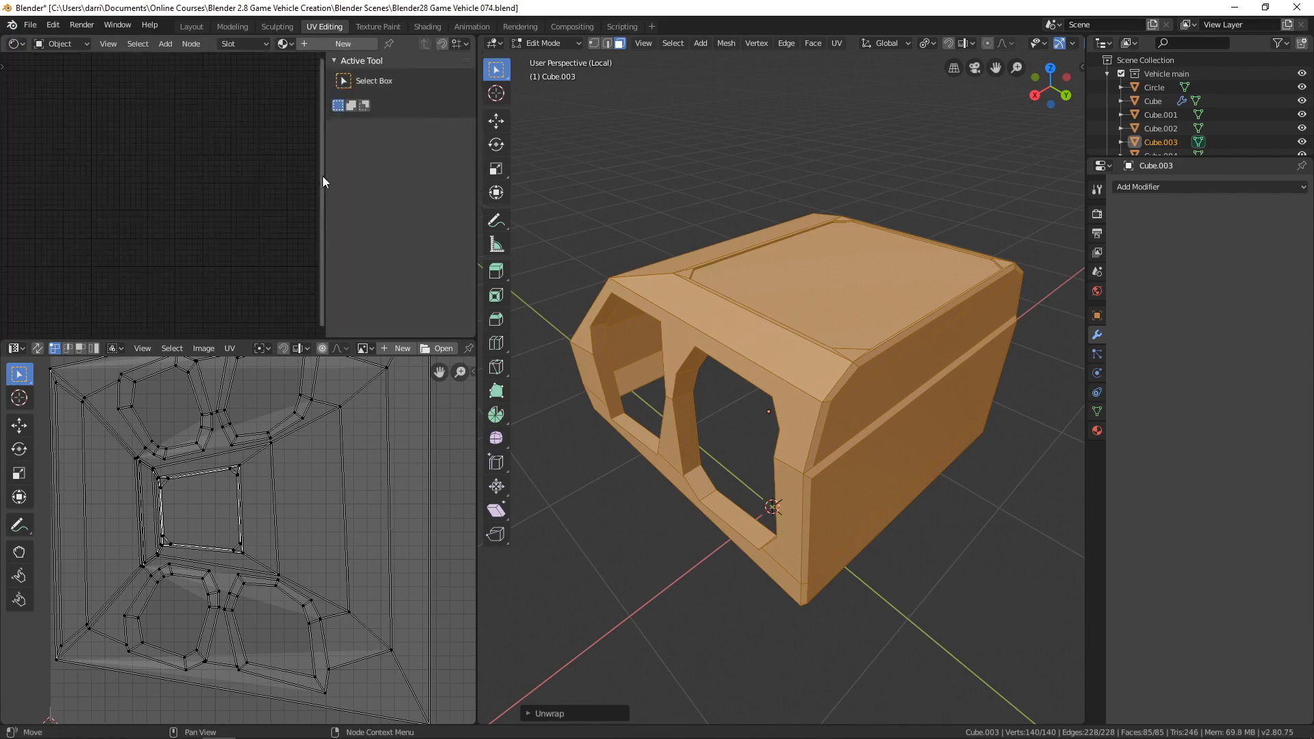
pyautogui.press('n')
pyautogui.keyDown('shift'); pyautogui.moveTo(350, 219); pyautogui.dragTo(299, 211, button='middle'); pyautogui.keyUp('shift')
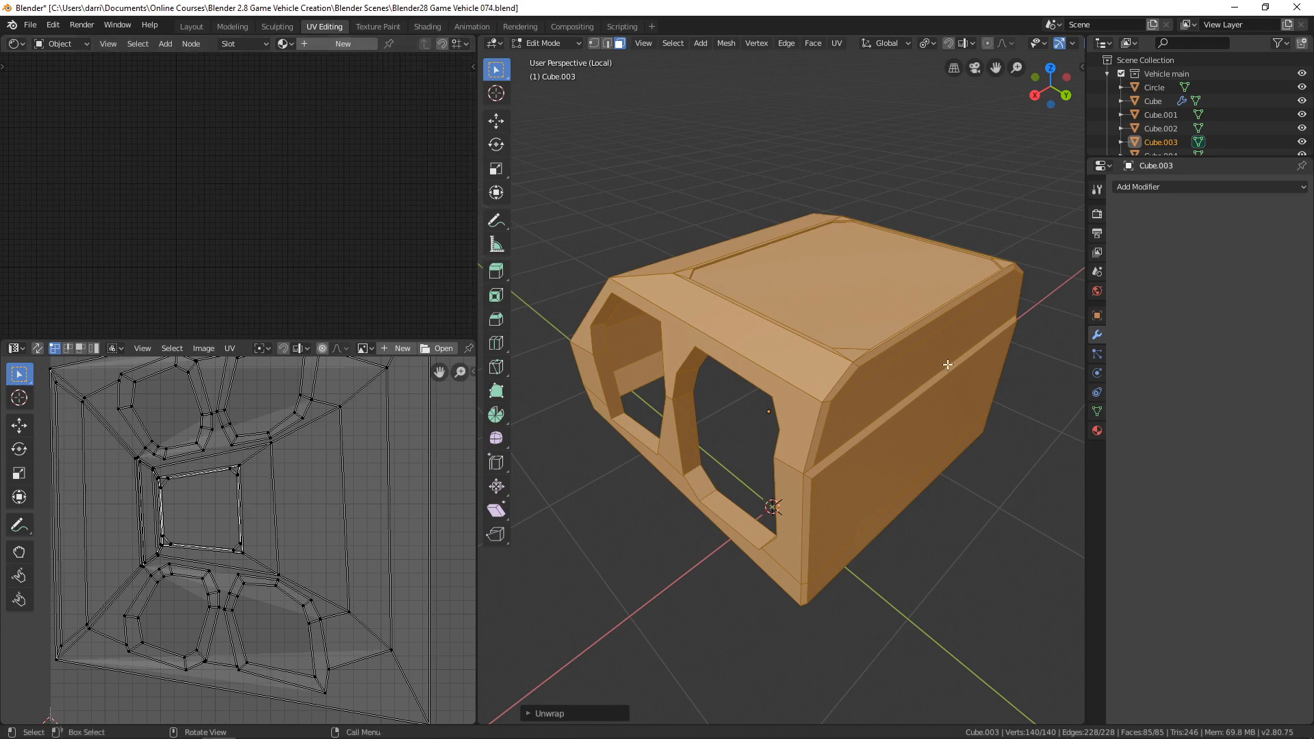
# Add a new material to the cab shell and frame its shader nodes and the full UV layout
pyautogui.click(1097, 431)
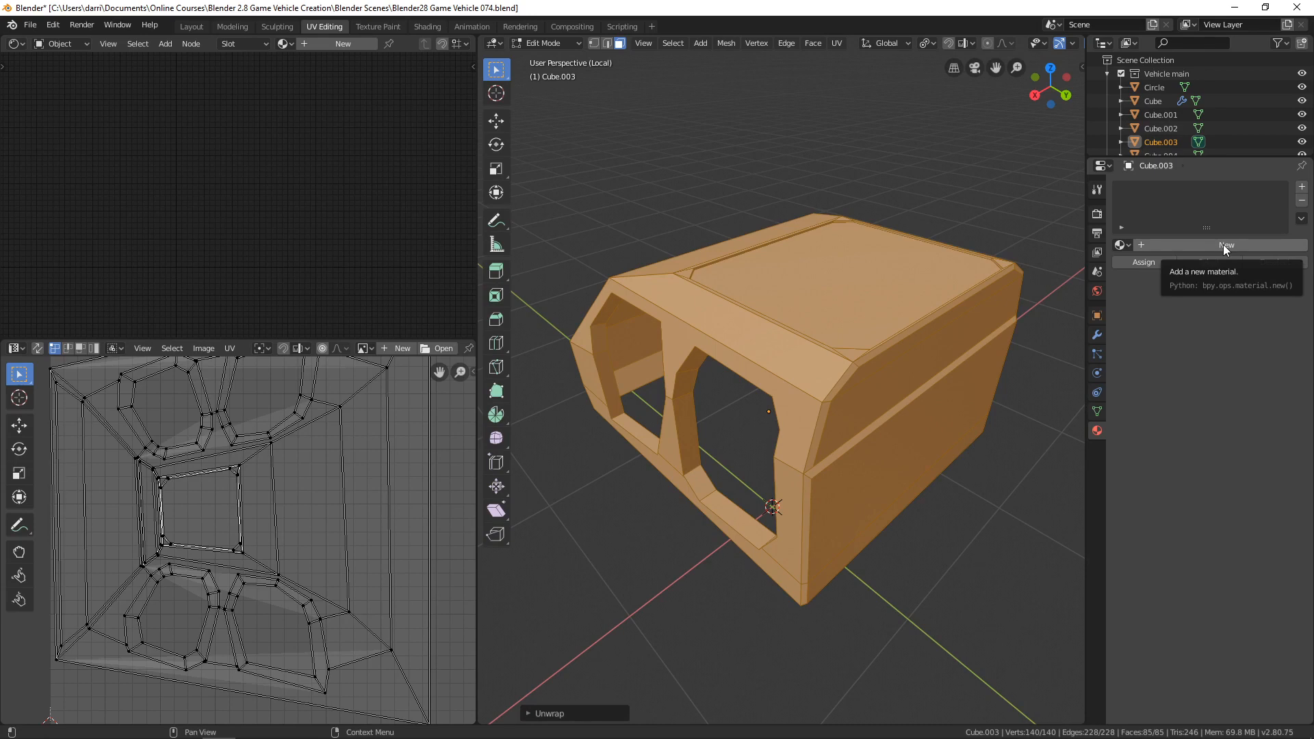
pyautogui.click(1222, 244)
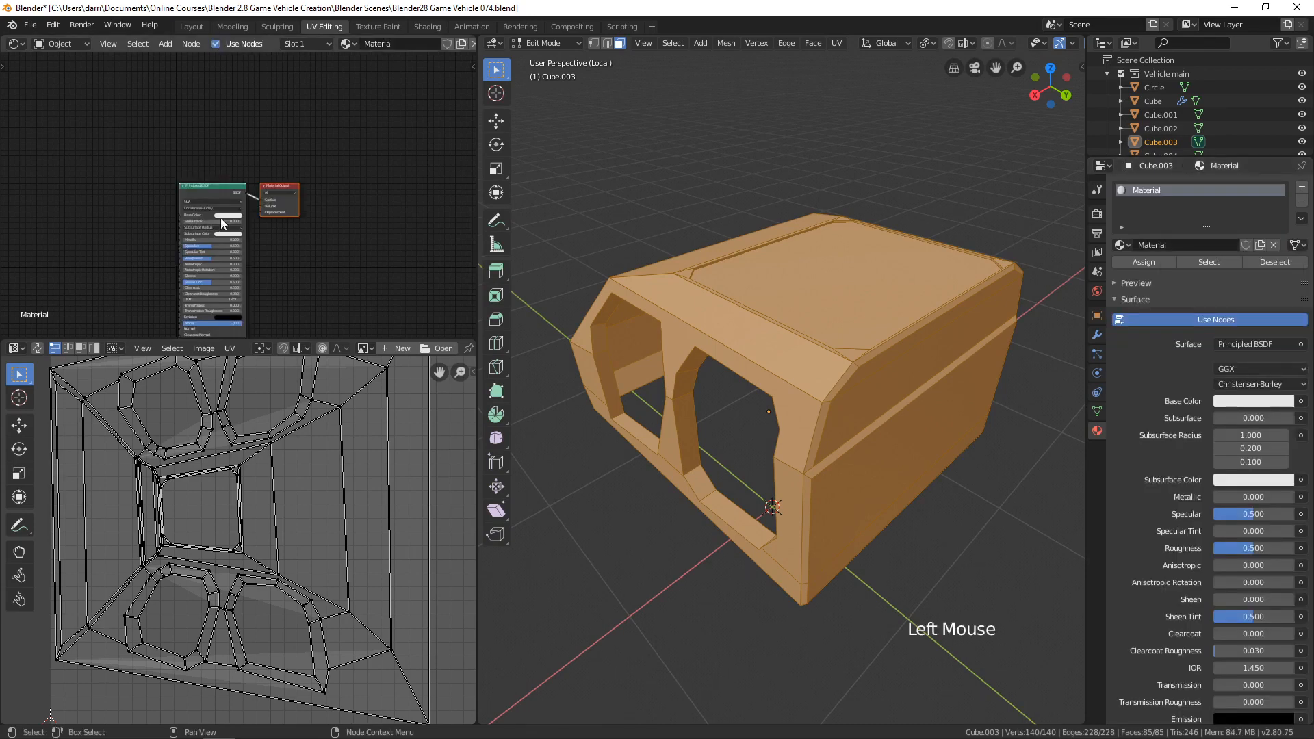
pyautogui.scroll(4, 255, 216)
pyautogui.keyDown('shift'); pyautogui.moveTo(255, 217); pyautogui.dragTo(323, 152, button='middle'); pyautogui.keyUp('shift')
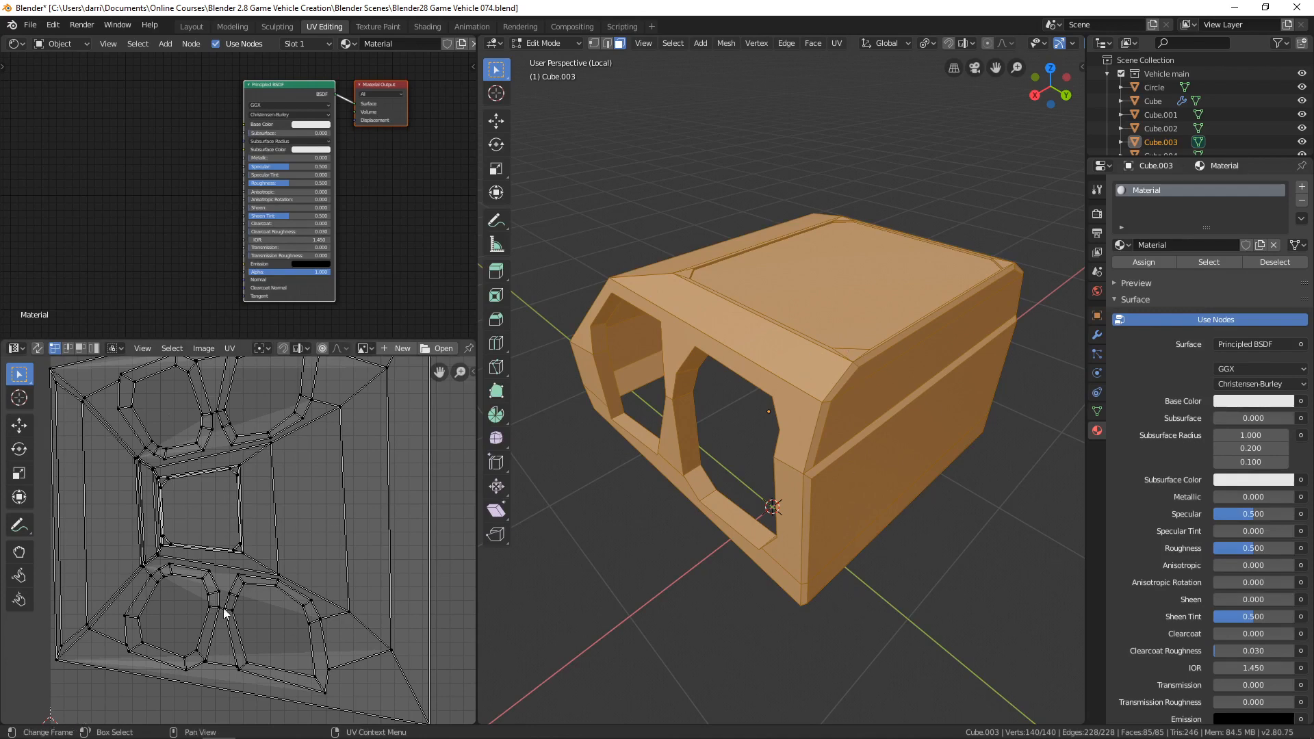
pyautogui.scroll(-2, 295, 537)
pyautogui.keyDown('shift'); pyautogui.moveTo(298, 535); pyautogui.dragTo(293, 512, button='middle'); pyautogui.keyUp('shift')
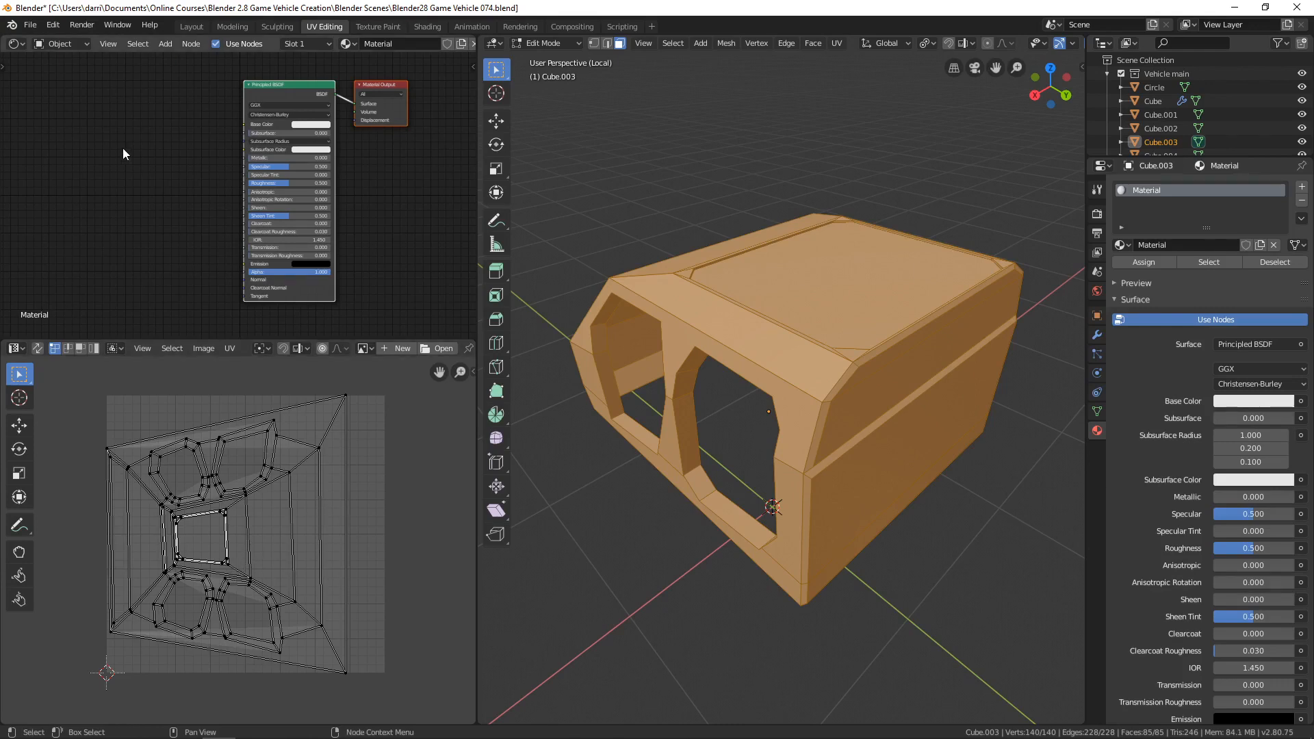
# Add an Image Texture node beside the Principled BSDF node in the cab shell's material
pyautogui.hotkey('shift', 'a')
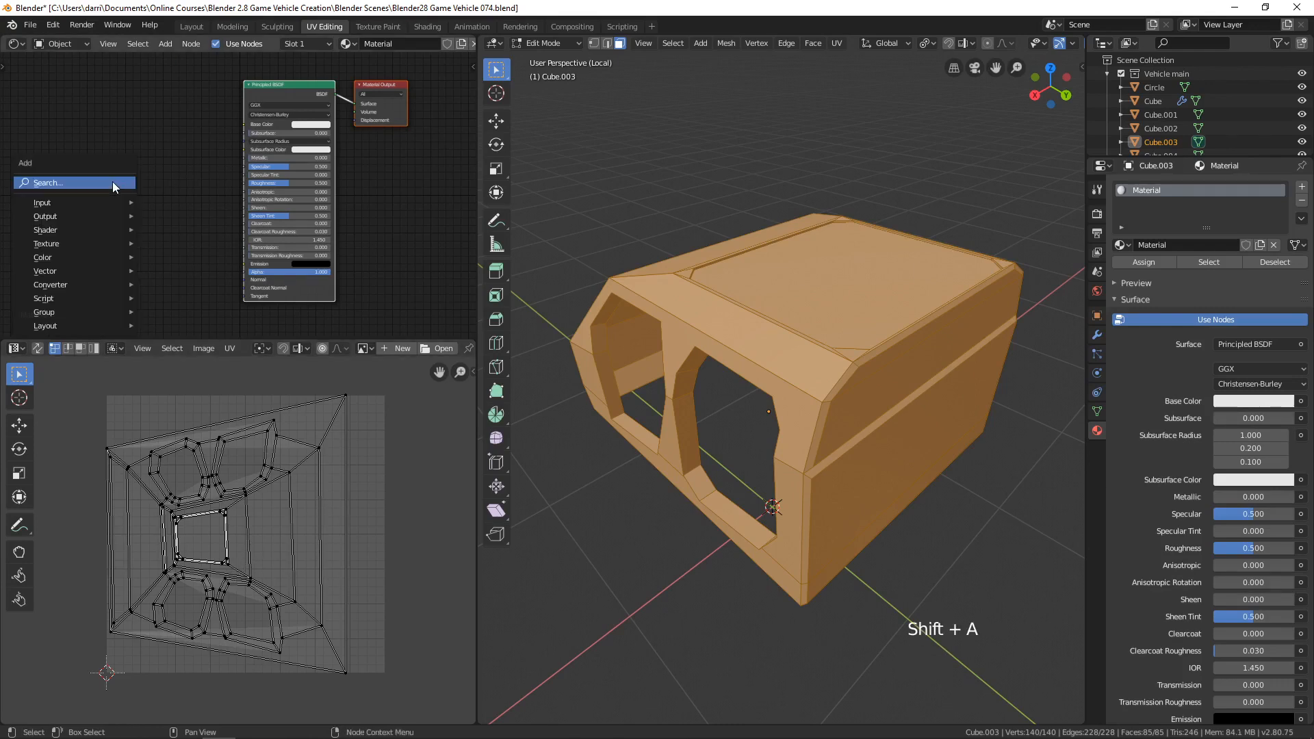
pyautogui.moveTo(60, 243)
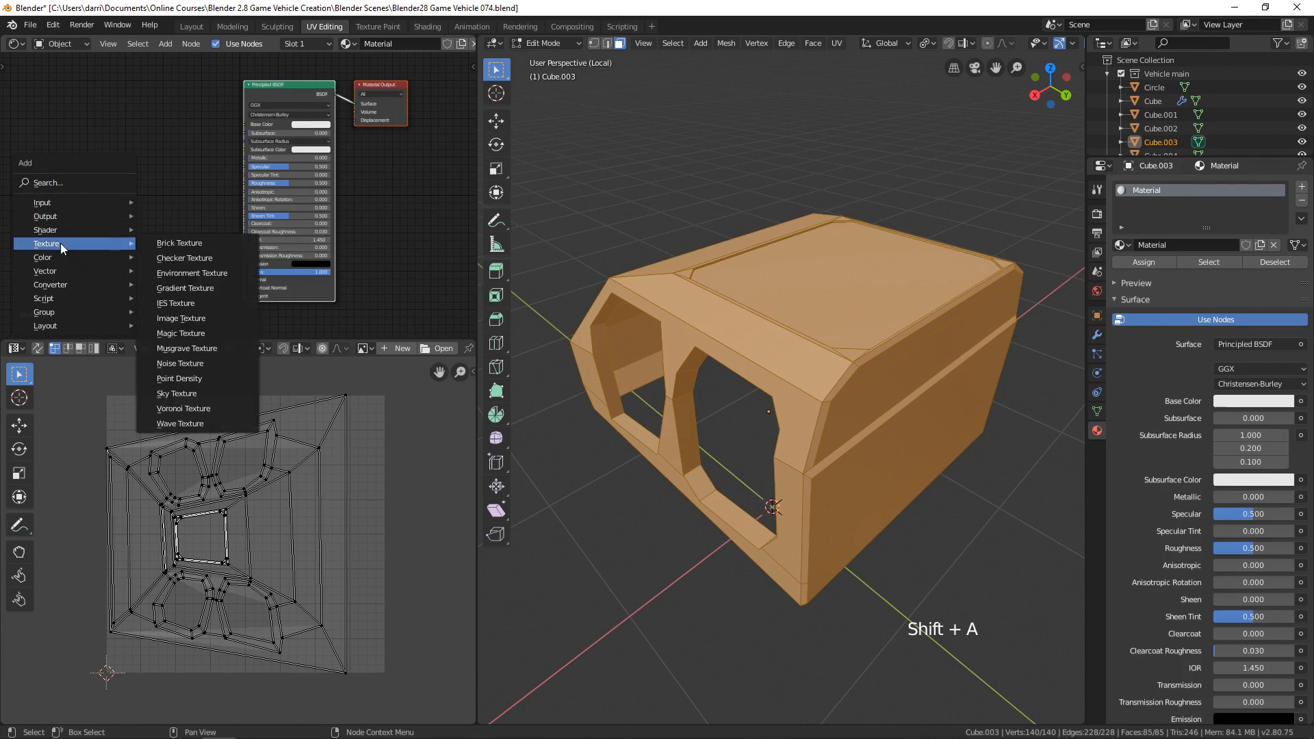
pyautogui.click(198, 319)
pyautogui.click(151, 197)
pyautogui.scroll(7, 151, 196)
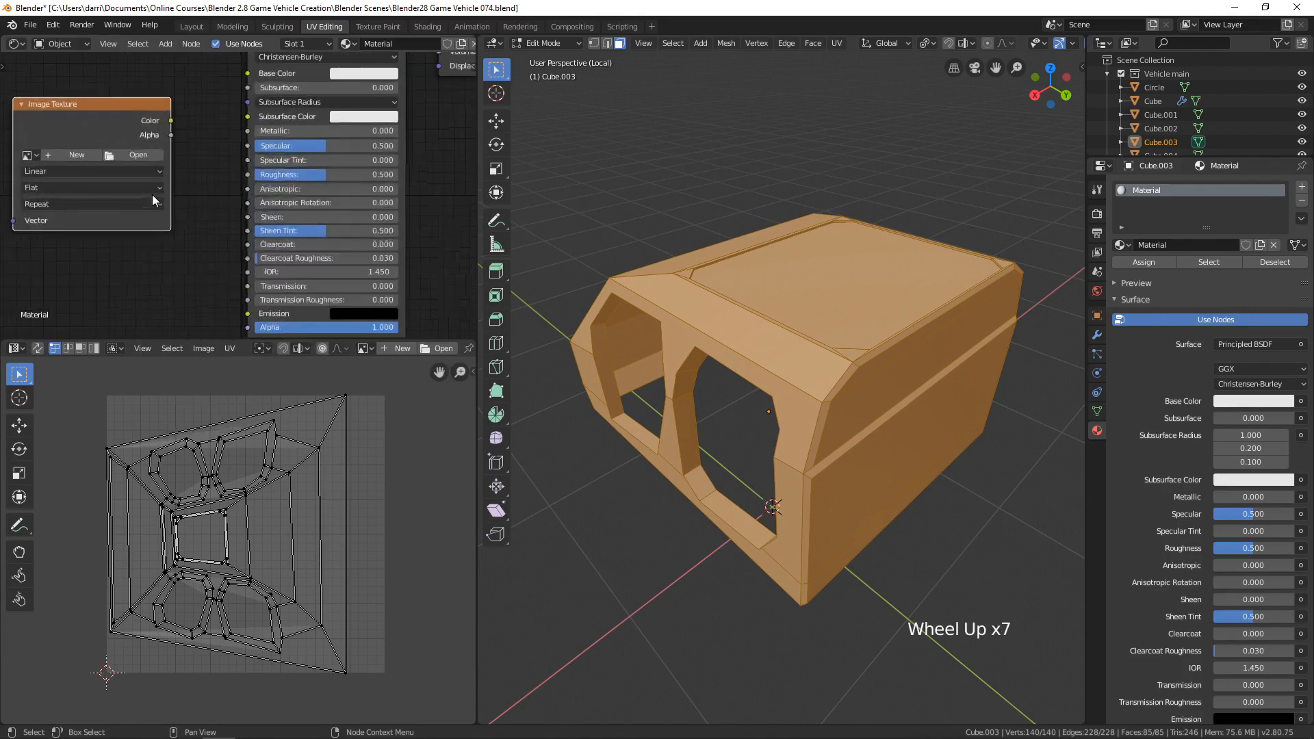
pyautogui.keyDown('shift'); pyautogui.moveTo(158, 182); pyautogui.dragTo(176, 207, button='middle'); pyautogui.keyUp('shift')
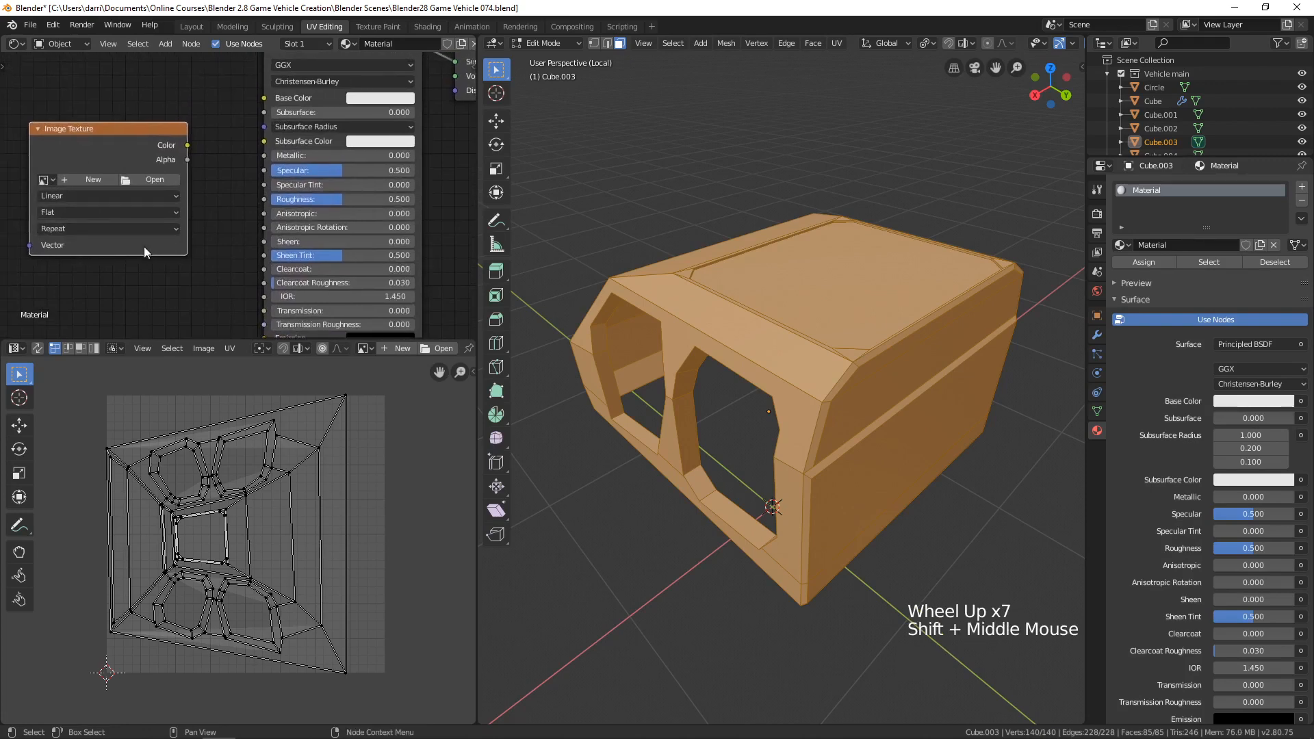
# Create a new image named "uv test texture" in the Image Texture node with UV Grid as its generated type
pyautogui.click(93, 179)
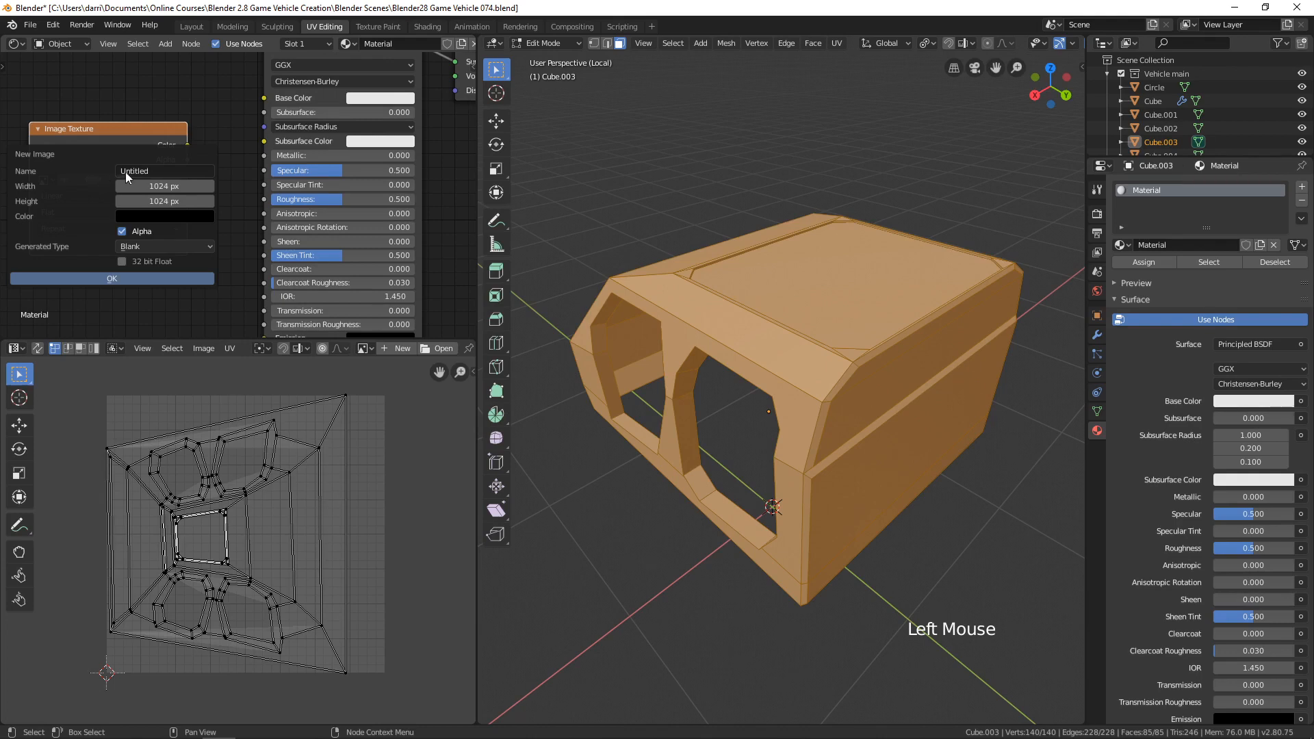
pyautogui.click(153, 171)
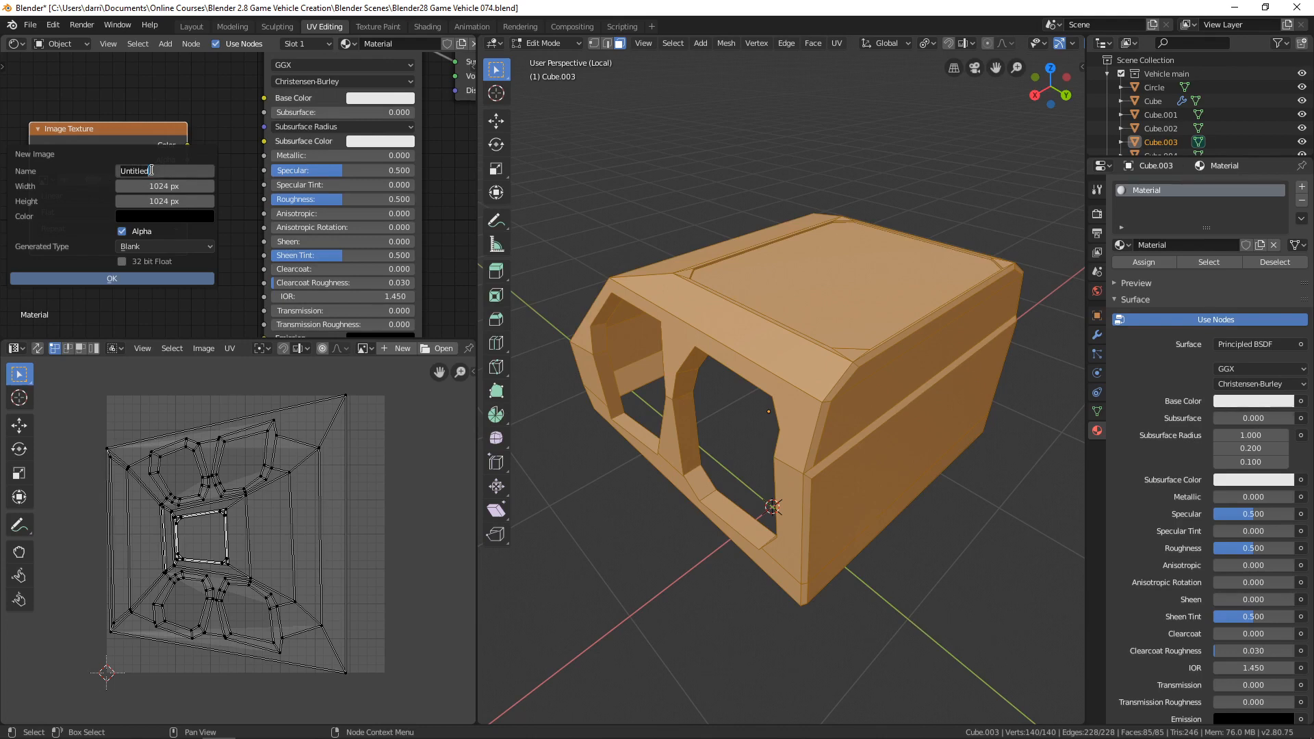
pyautogui.write('uv test texture')
pyautogui.click(180, 248)
pyautogui.click(179, 248)
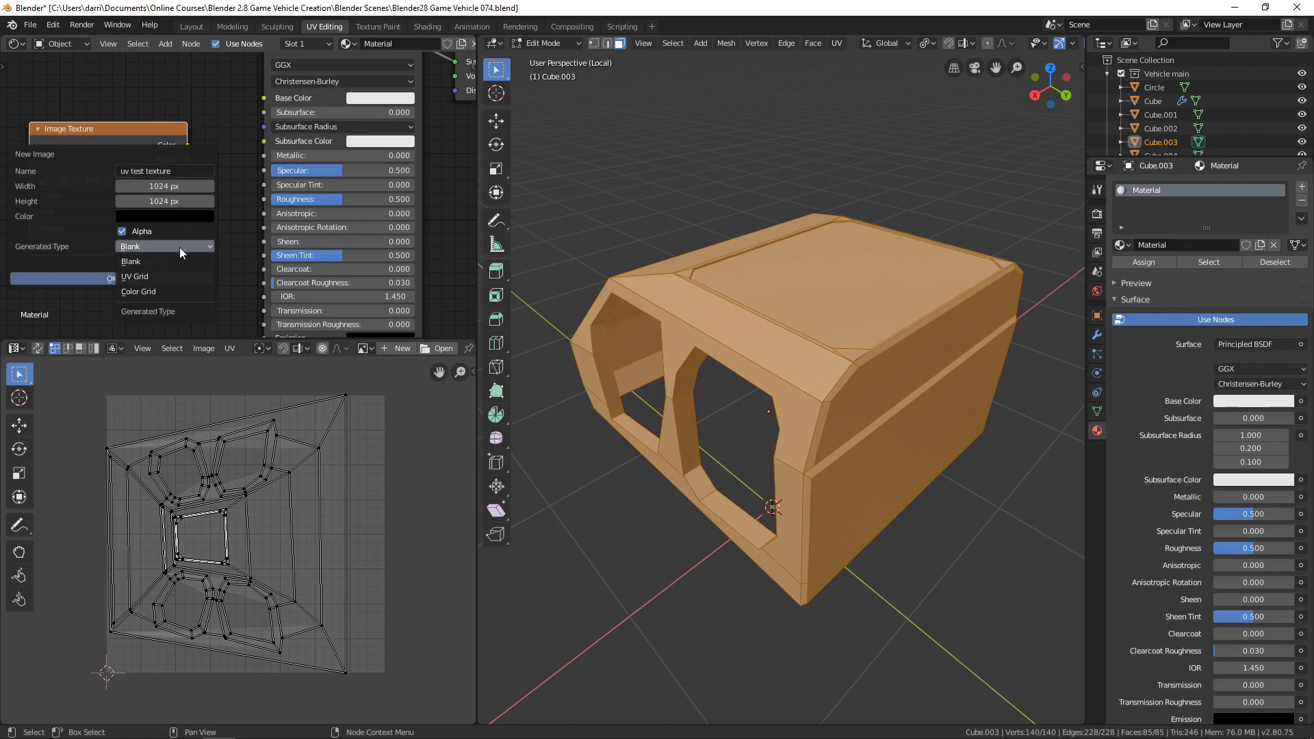
pyautogui.click(147, 277)
pyautogui.click(146, 278)
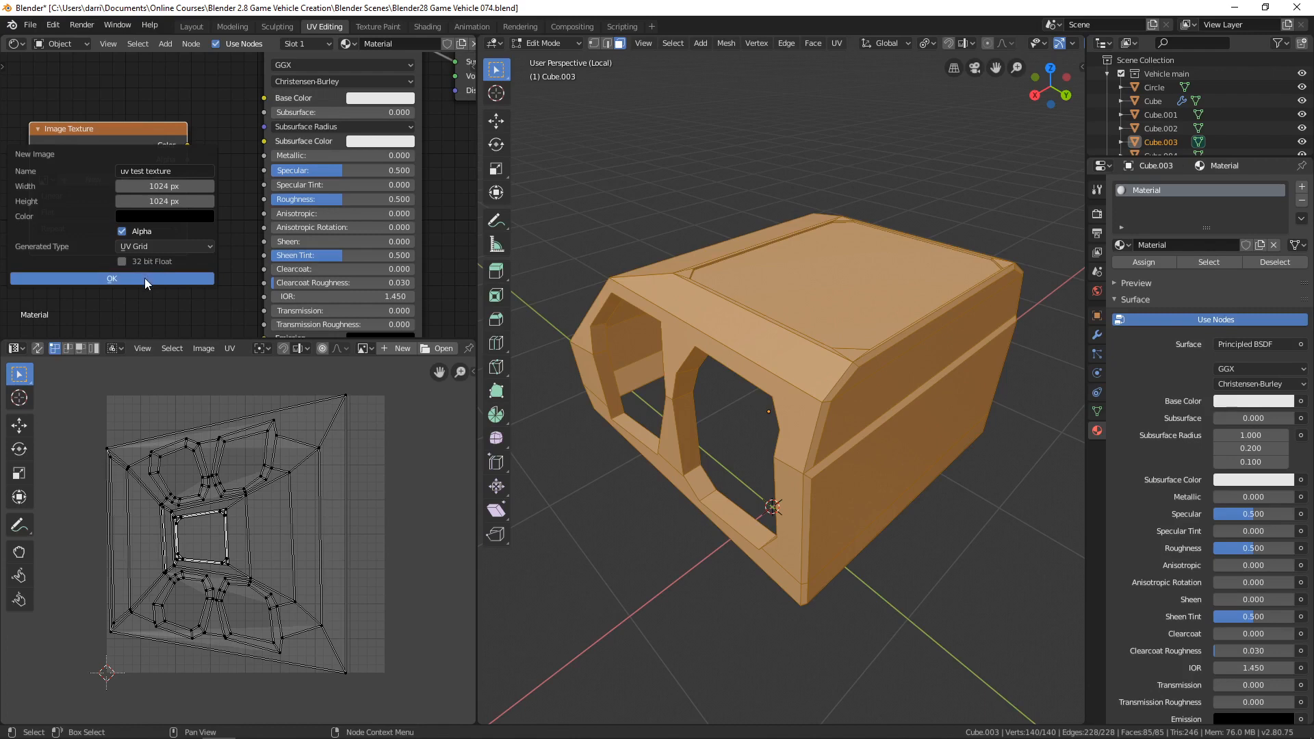
# Connect the uv test texture node's Color output to the Base Color input of the Principled BSDF
pyautogui.scroll(-4, 262, 512)
pyautogui.scroll(-2, 262, 509)
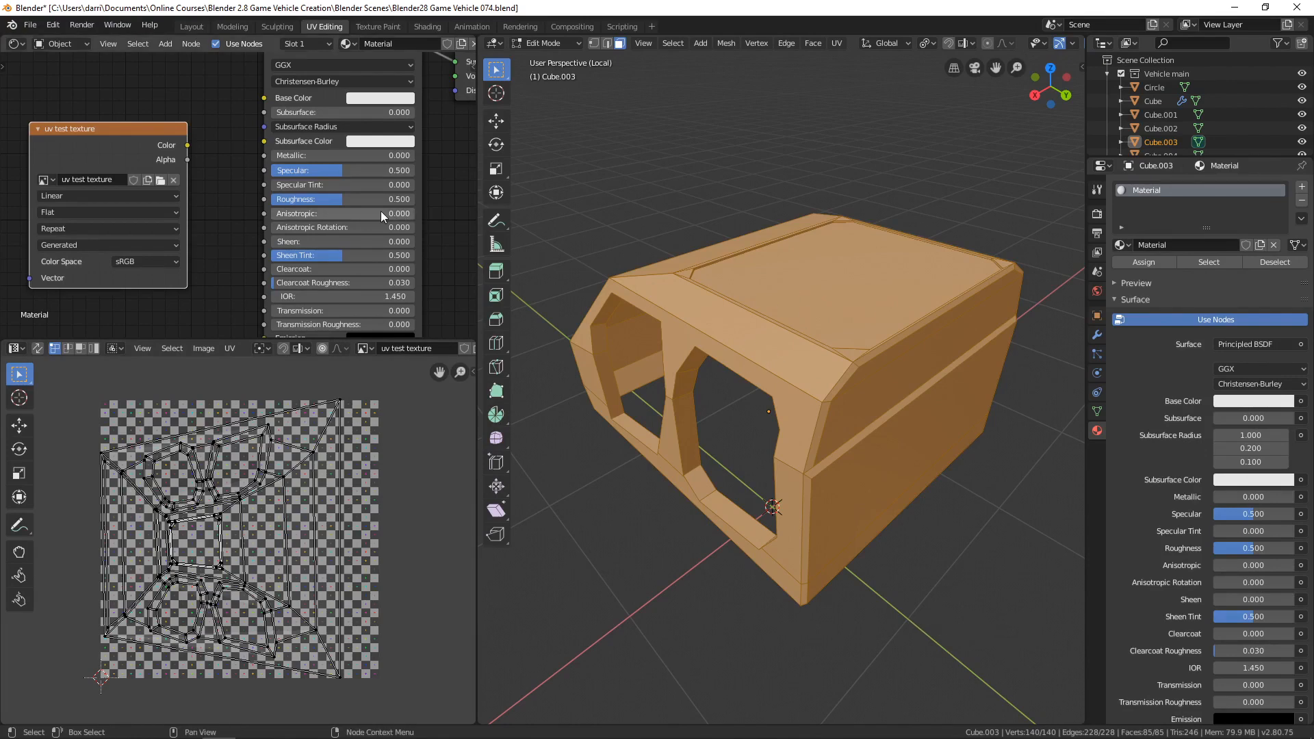
pyautogui.scroll(-2, 240, 157)
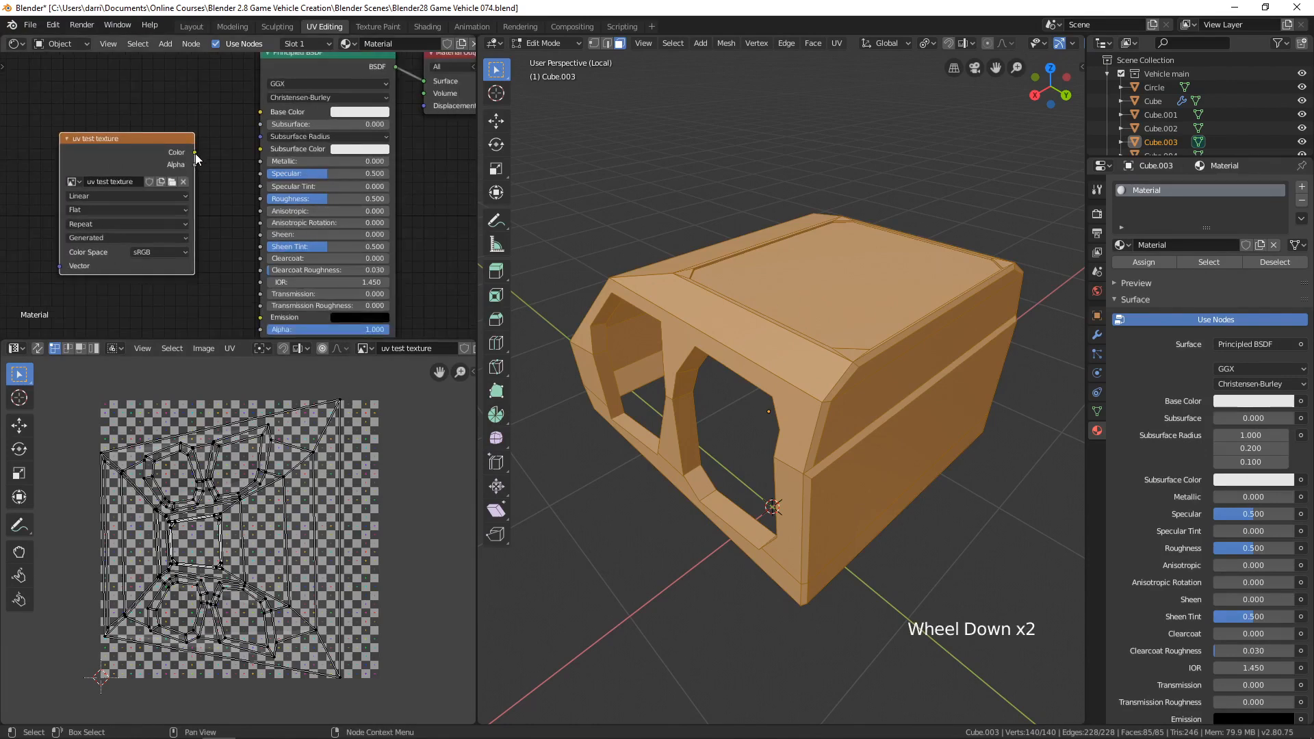
pyautogui.moveTo(195, 153); pyautogui.dragTo(265, 111)
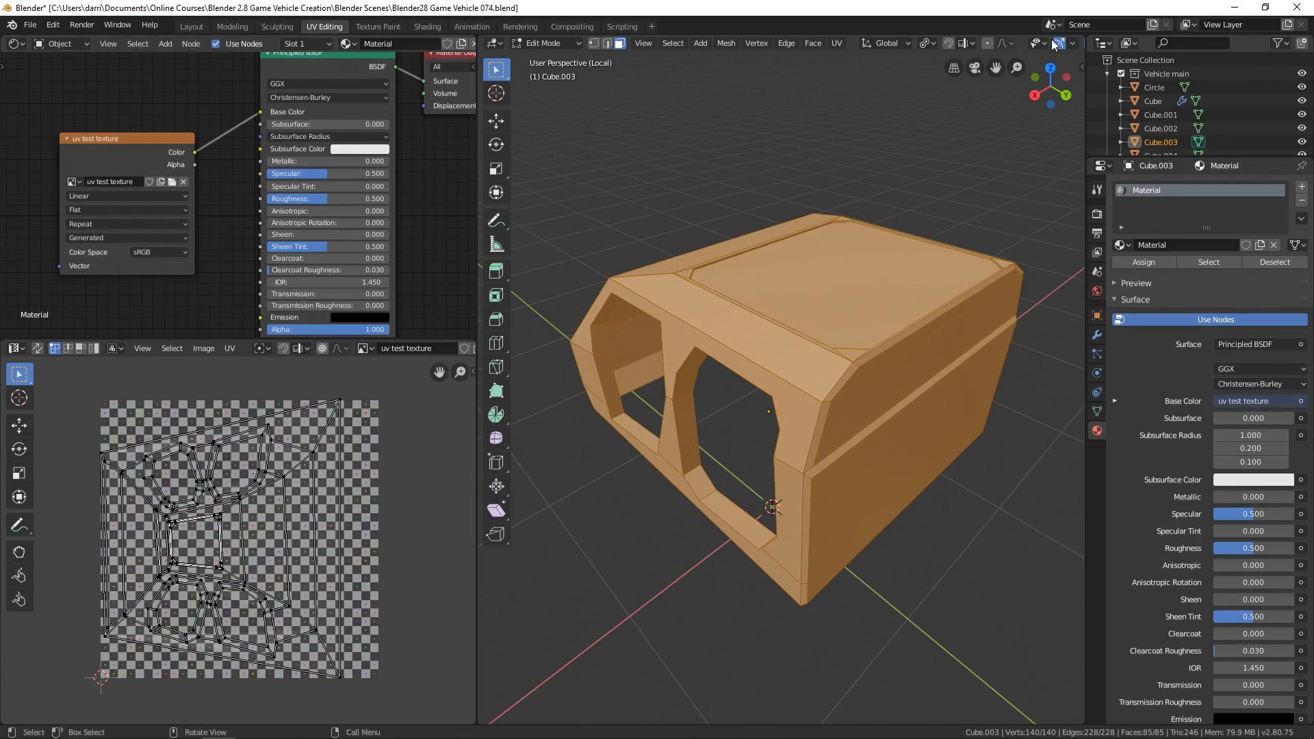
# Show the cab shell in material preview shading and examine the checker pattern for stretching from several sides and inside
pyautogui.moveTo(1052, 42); pyautogui.dragTo(821, 41, button='middle')
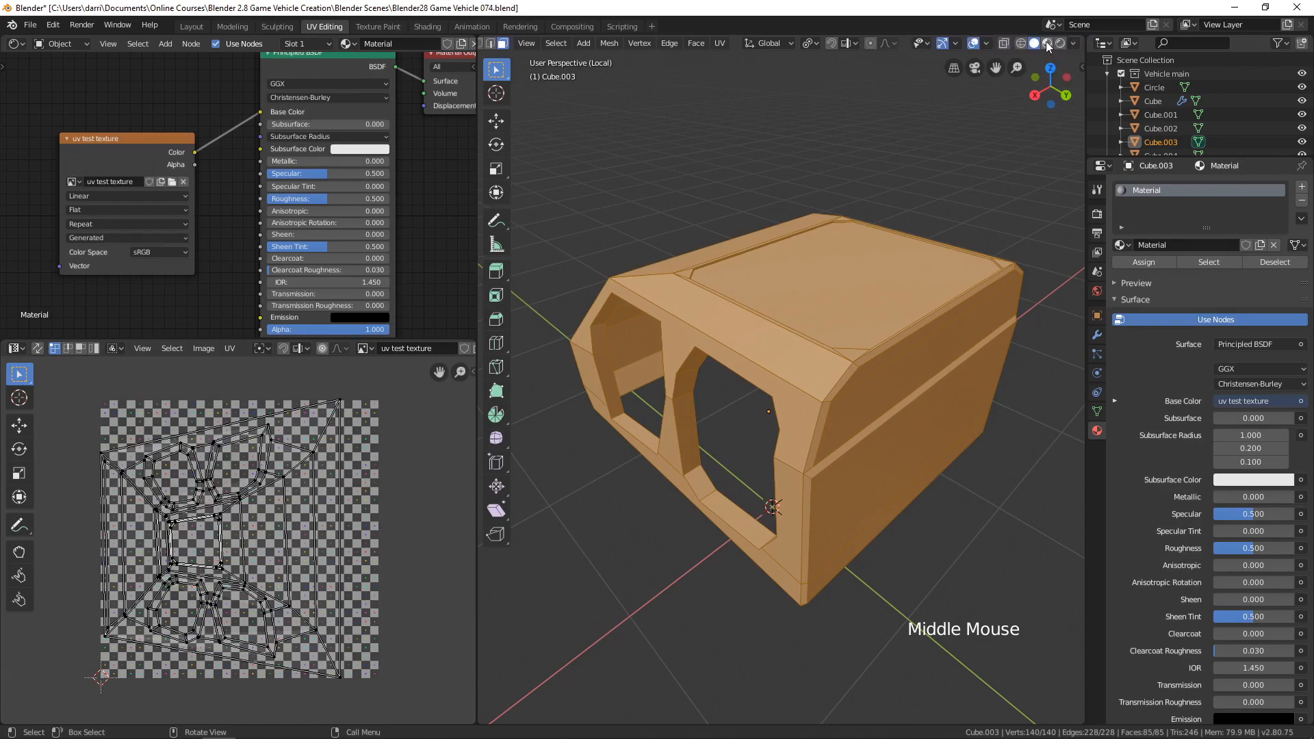
pyautogui.click(1048, 44)
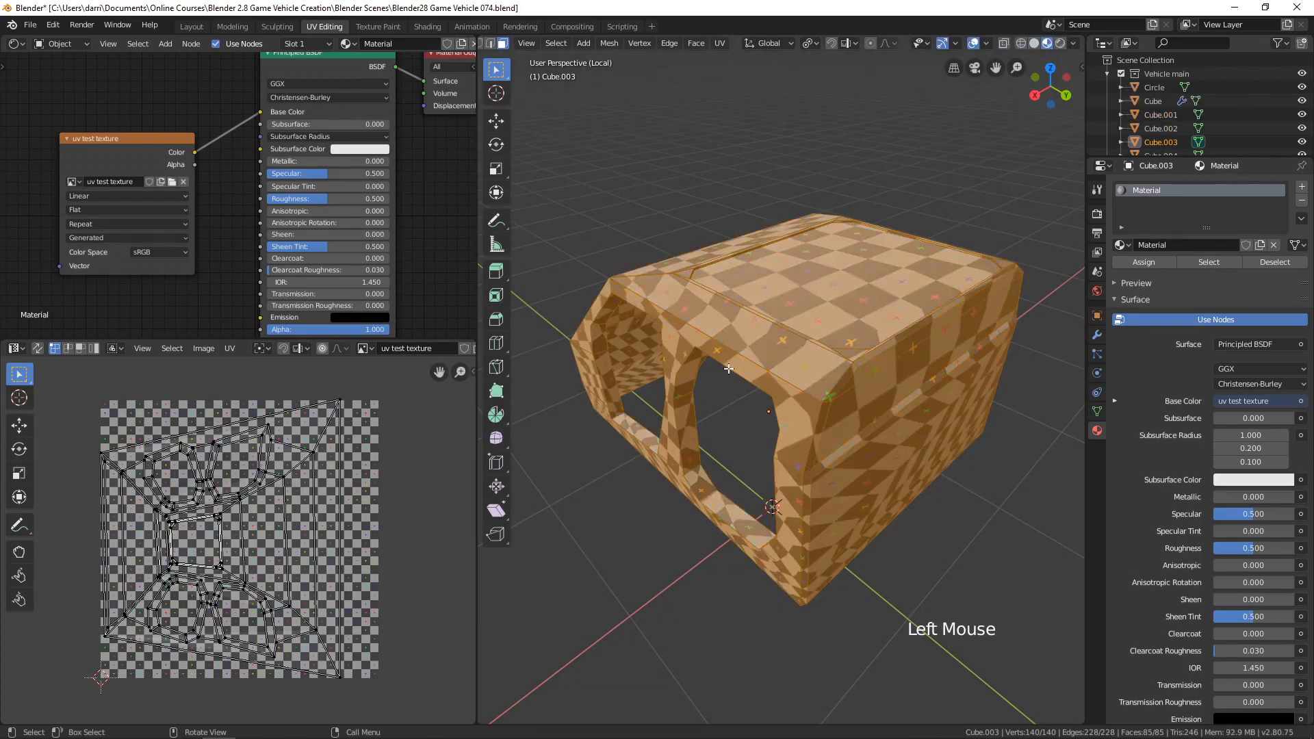
pyautogui.moveTo(729, 369); pyautogui.dragTo(737, 419, button='middle')
pyautogui.moveTo(723, 316); pyautogui.dragTo(821, 277, button='middle')
pyautogui.moveTo(732, 411); pyautogui.dragTo(696, 450, button='middle')
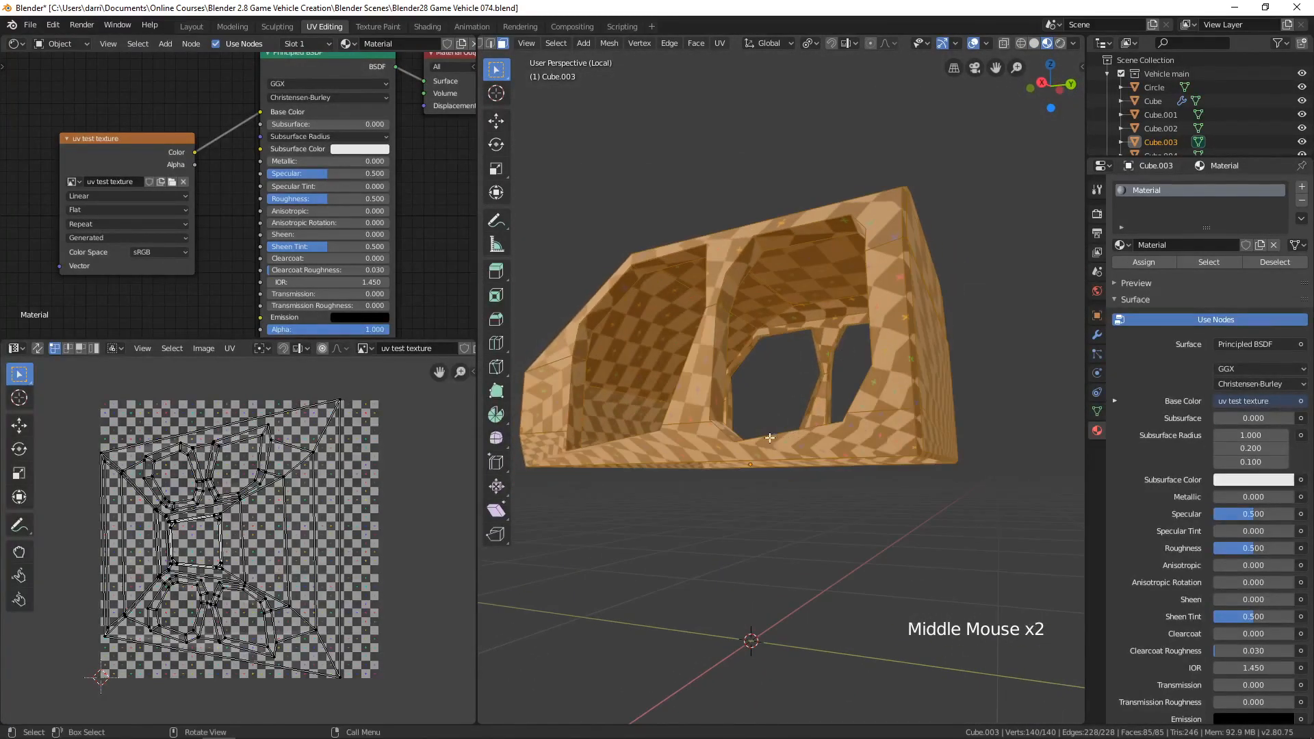
pyautogui.moveTo(850, 446); pyautogui.dragTo(789, 436, button='middle')
# Unlink the uv test texture image from the UV Editor so only the UV layout is displayed there
pyautogui.moveTo(410, 352); pyautogui.dragTo(219, 354, button='middle')
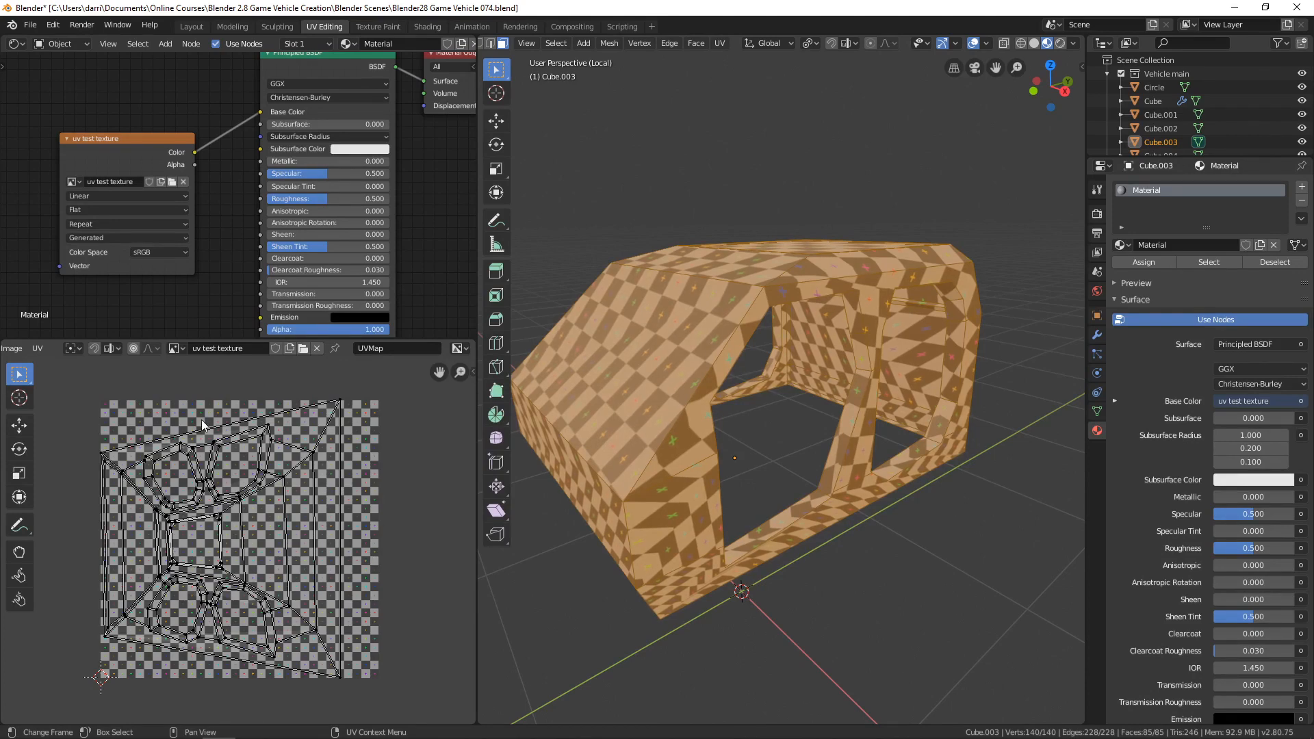
pyautogui.click(318, 349)
pyautogui.scroll(5, 293, 470)
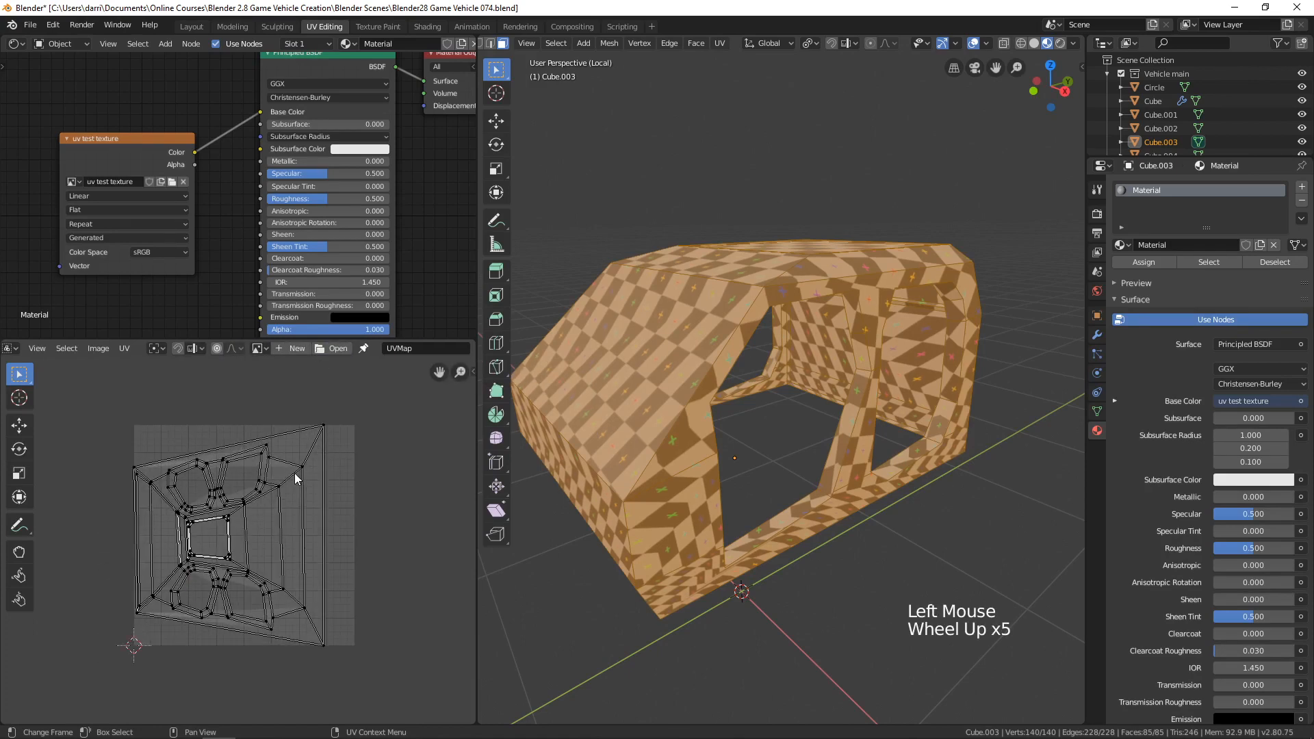
# Return the 3D viewport to solid shading and deselect the cab shell's entire mesh
pyautogui.moveTo(738, 420); pyautogui.dragTo(767, 395, button='middle')
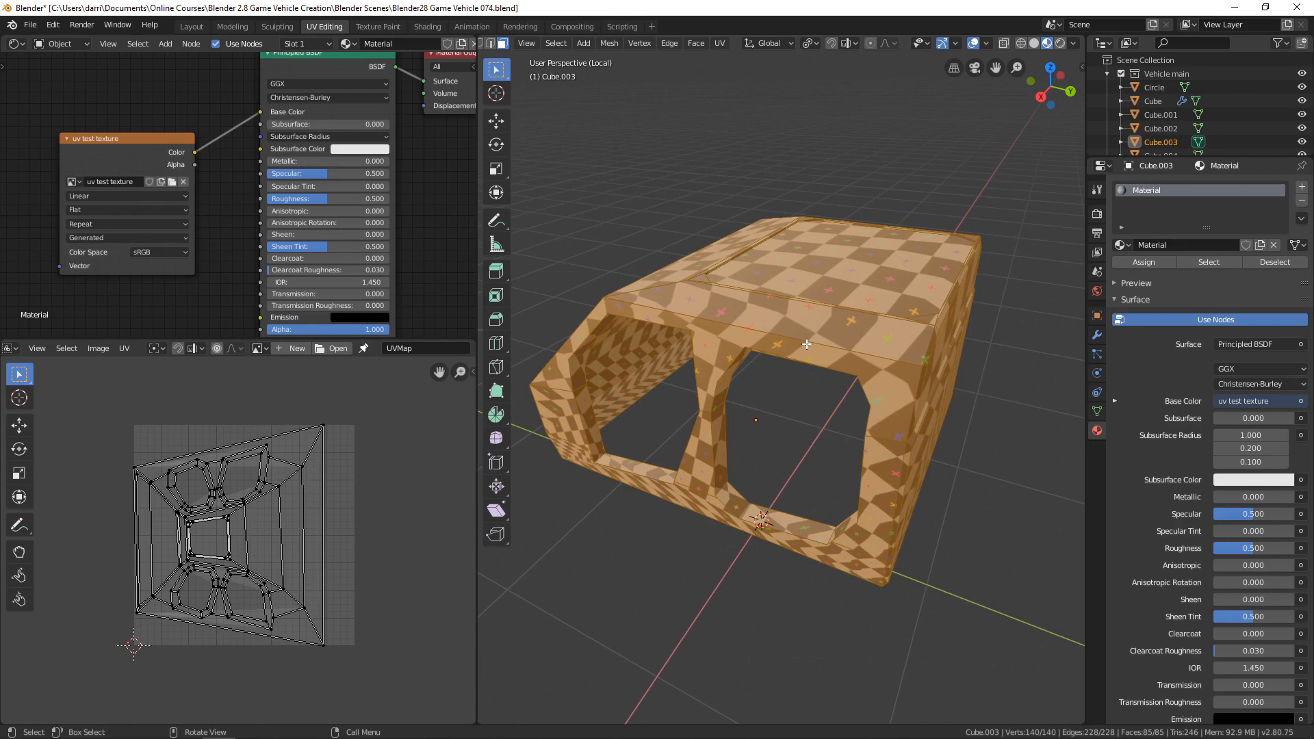
pyautogui.click(1034, 44)
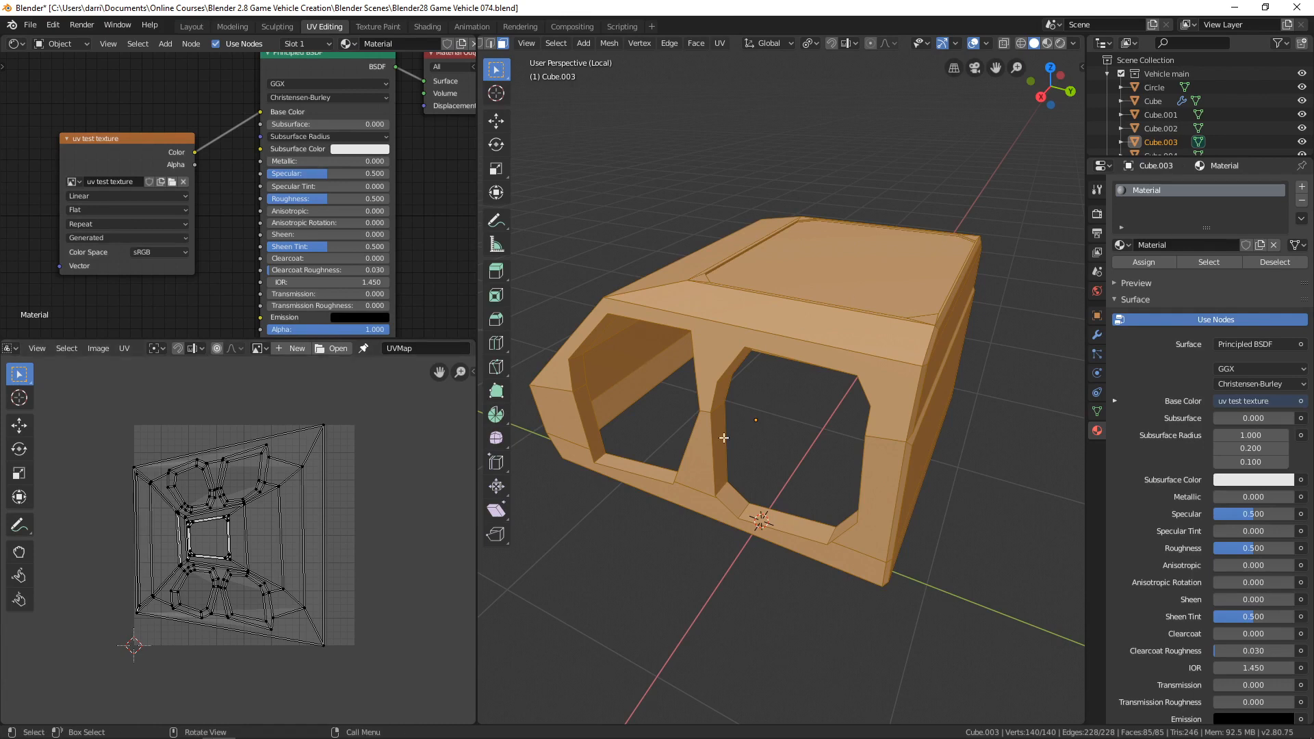
pyautogui.moveTo(673, 476); pyautogui.dragTo(730, 484, button='middle')
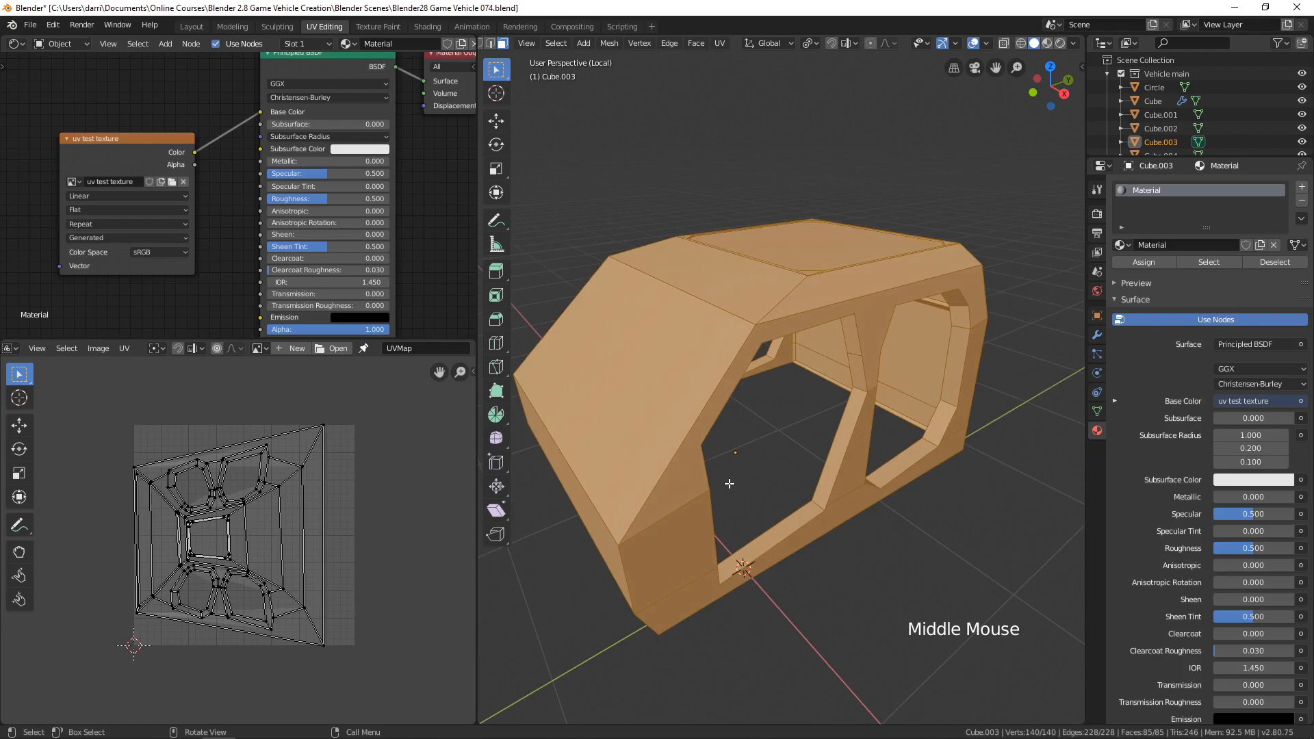
pyautogui.hotkey('alt', 'a')
pyautogui.keyDown('shift'); pyautogui.moveTo(685, 293); pyautogui.dragTo(700, 311, button='middle'); pyautogui.keyUp('shift')
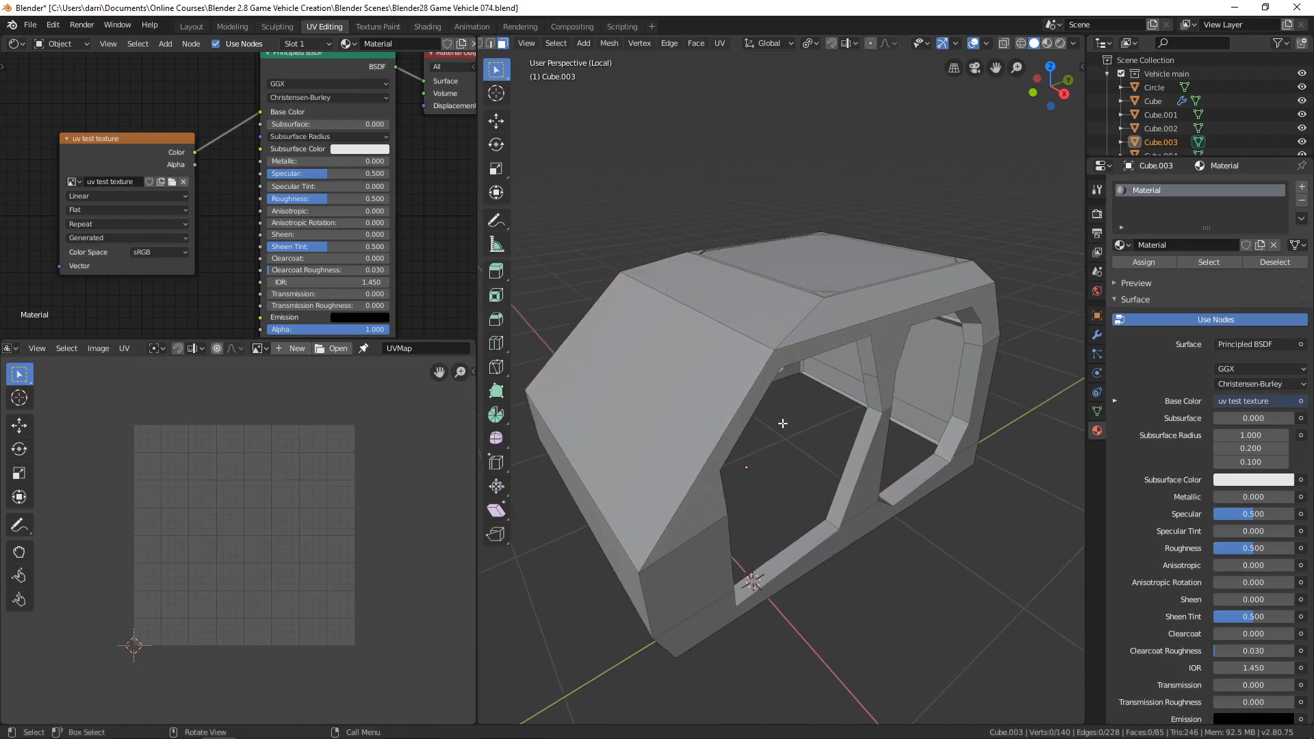
# Mark seams along the sloped front panel's upper edge and down both side edges of the cab's front to its base, then clear the selection
pyautogui.press('2')
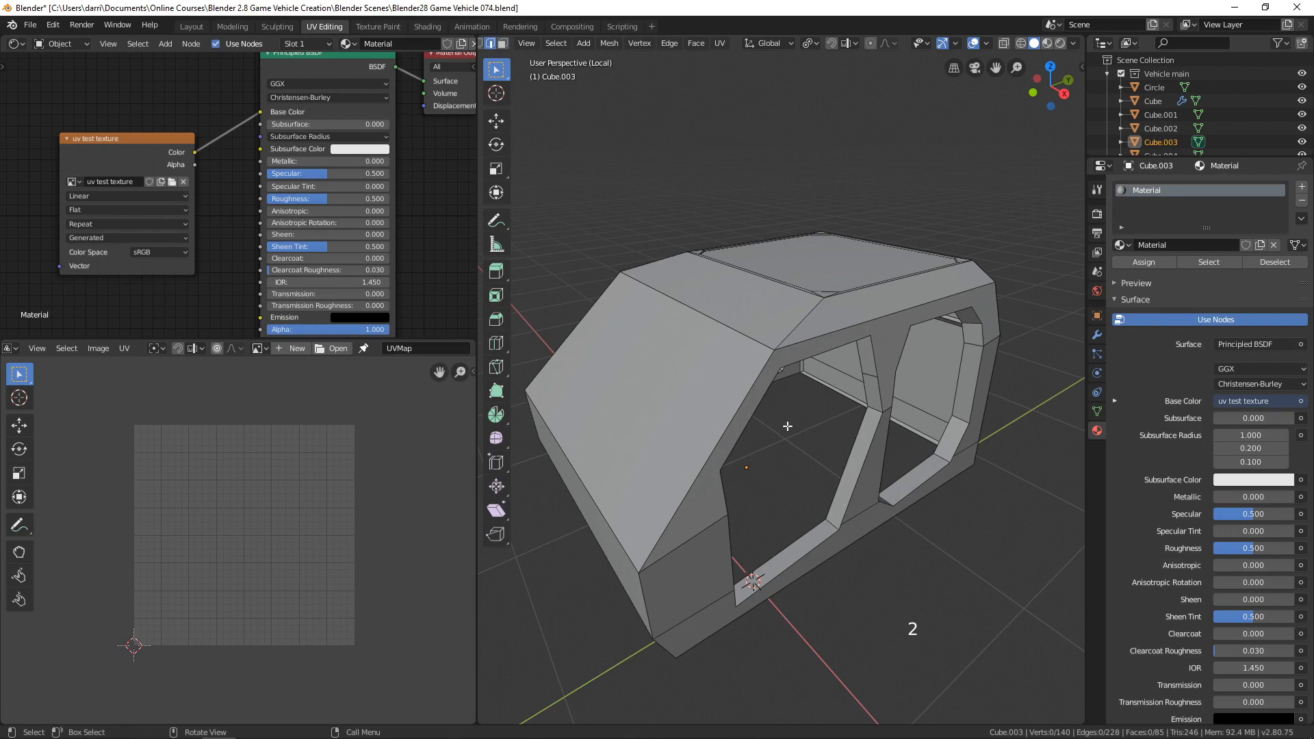
pyautogui.click(669, 296)
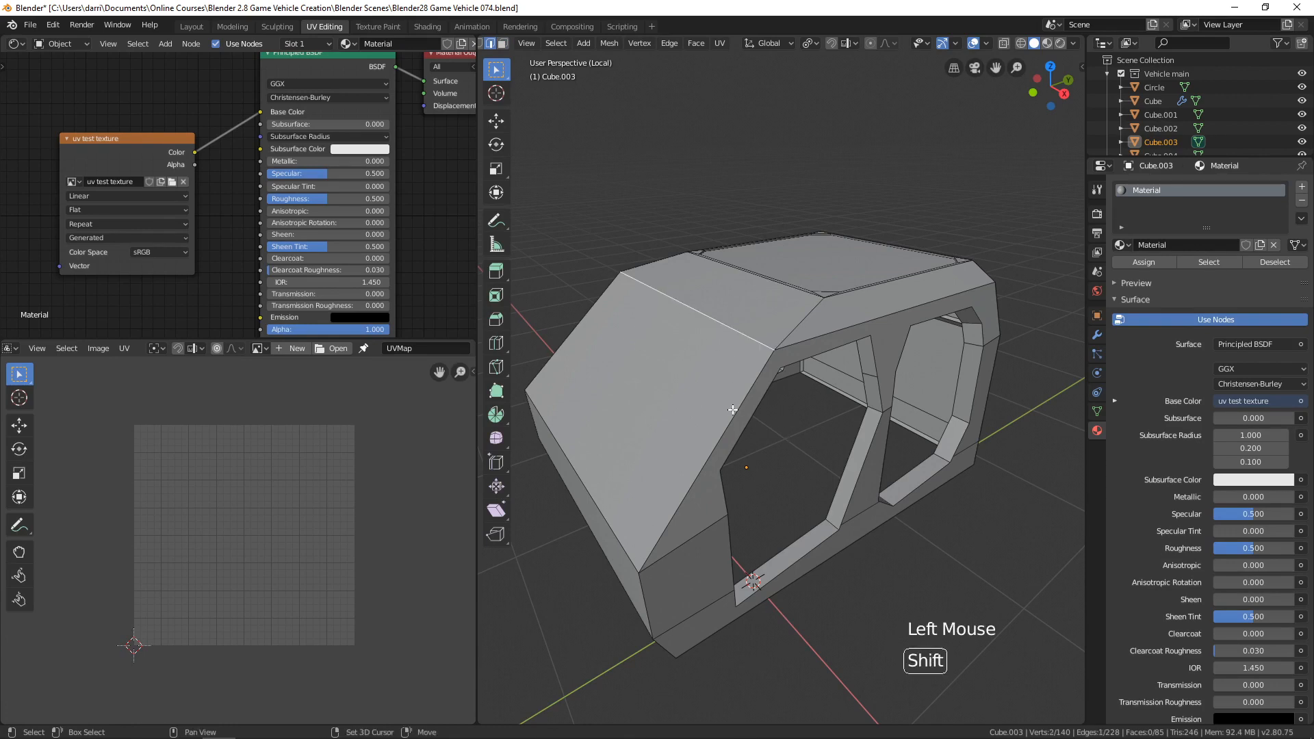
pyautogui.keyDown('shift'); pyautogui.click(666, 534); pyautogui.keyUp('shift')
pyautogui.keyDown('shift'); pyautogui.click(643, 600); pyautogui.keyUp('shift')
pyautogui.keyDown('shift'); pyautogui.click(667, 651); pyautogui.keyUp('shift')
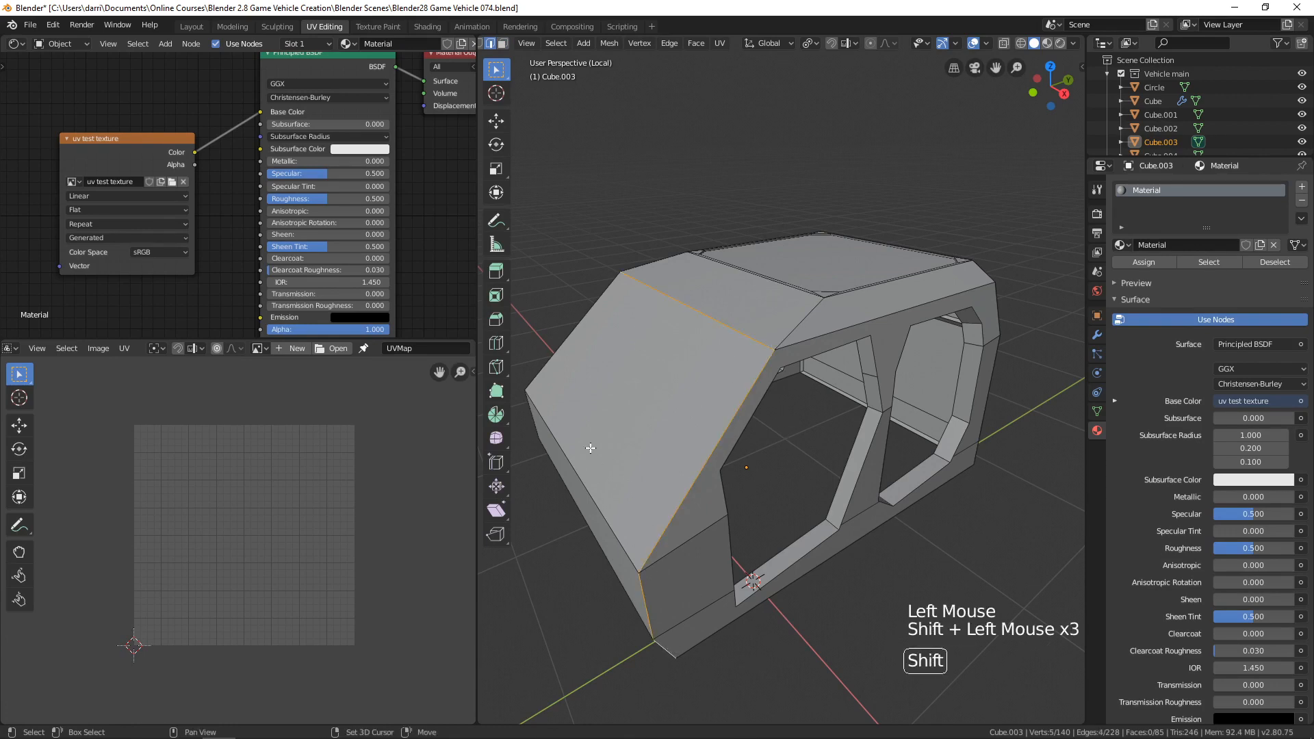
pyautogui.moveTo(587, 452); pyautogui.dragTo(767, 411, button='middle')
pyautogui.keyDown('shift'); pyautogui.click(782, 436); pyautogui.keyUp('shift')
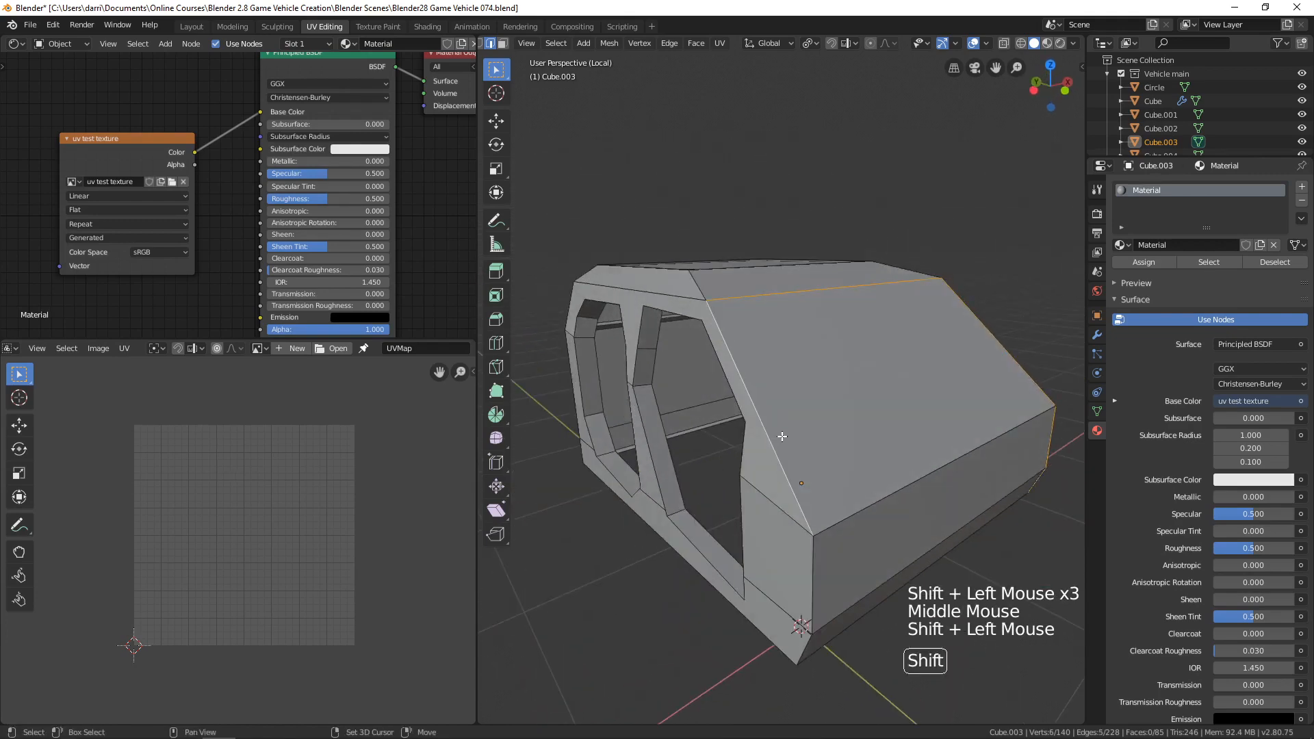
pyautogui.keyDown('shift'); pyautogui.click(815, 579); pyautogui.keyUp('shift')
pyautogui.keyDown('shift'); pyautogui.click(807, 654); pyautogui.keyUp('shift')
pyautogui.moveTo(806, 654); pyautogui.dragTo(853, 479, button='middle')
pyautogui.scroll(-2, 890, 481)
pyautogui.hotkey('ctrl', 'e')
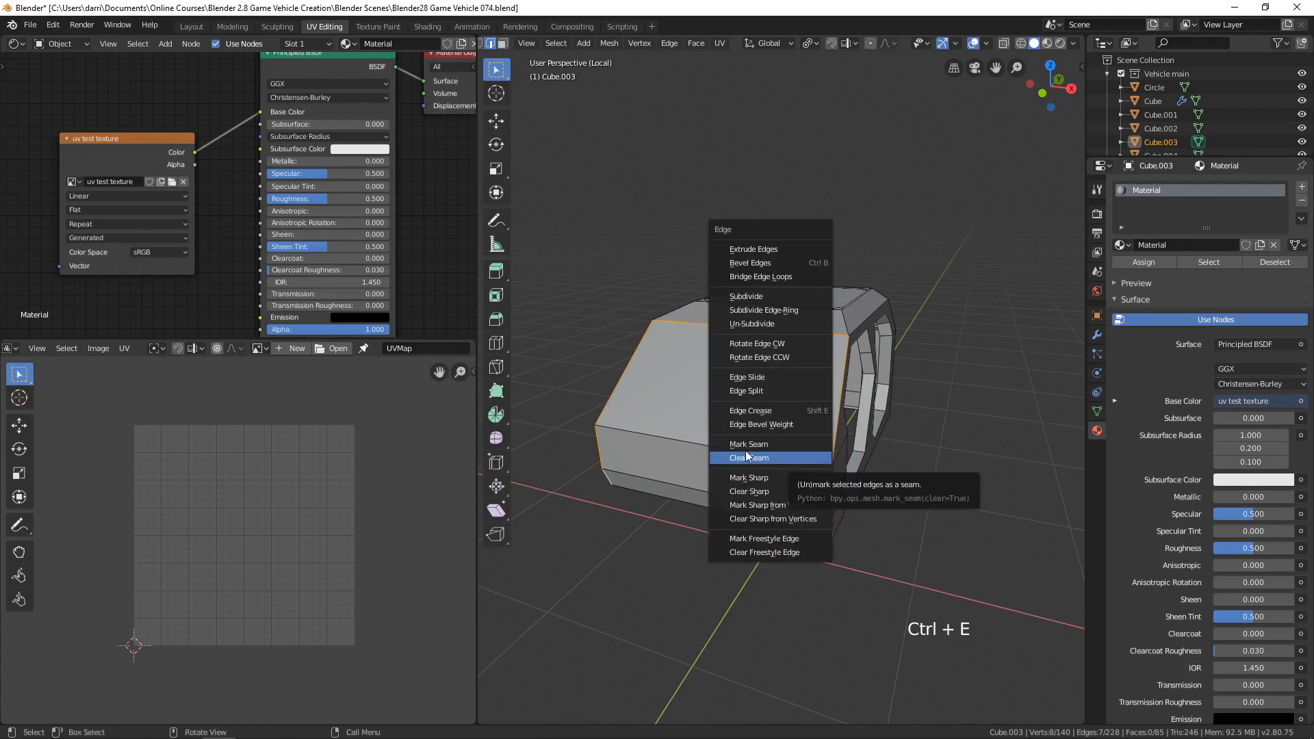
pyautogui.click(780, 443)
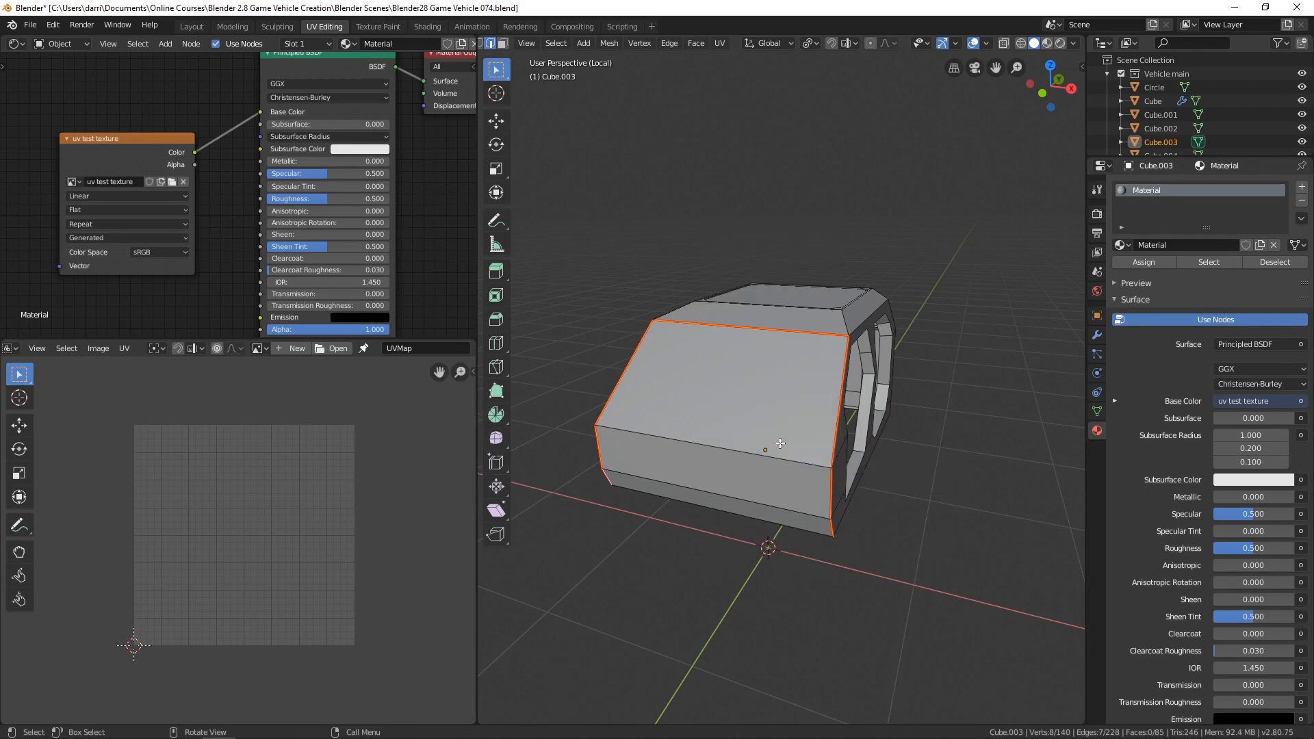
pyautogui.scroll(2, 911, 453)
pyautogui.hotkey('alt', 'a')
# Select the cab shell's entire mesh and unwrap it again using the marked front seams
pyautogui.moveTo(939, 446); pyautogui.dragTo(841, 479, button='middle')
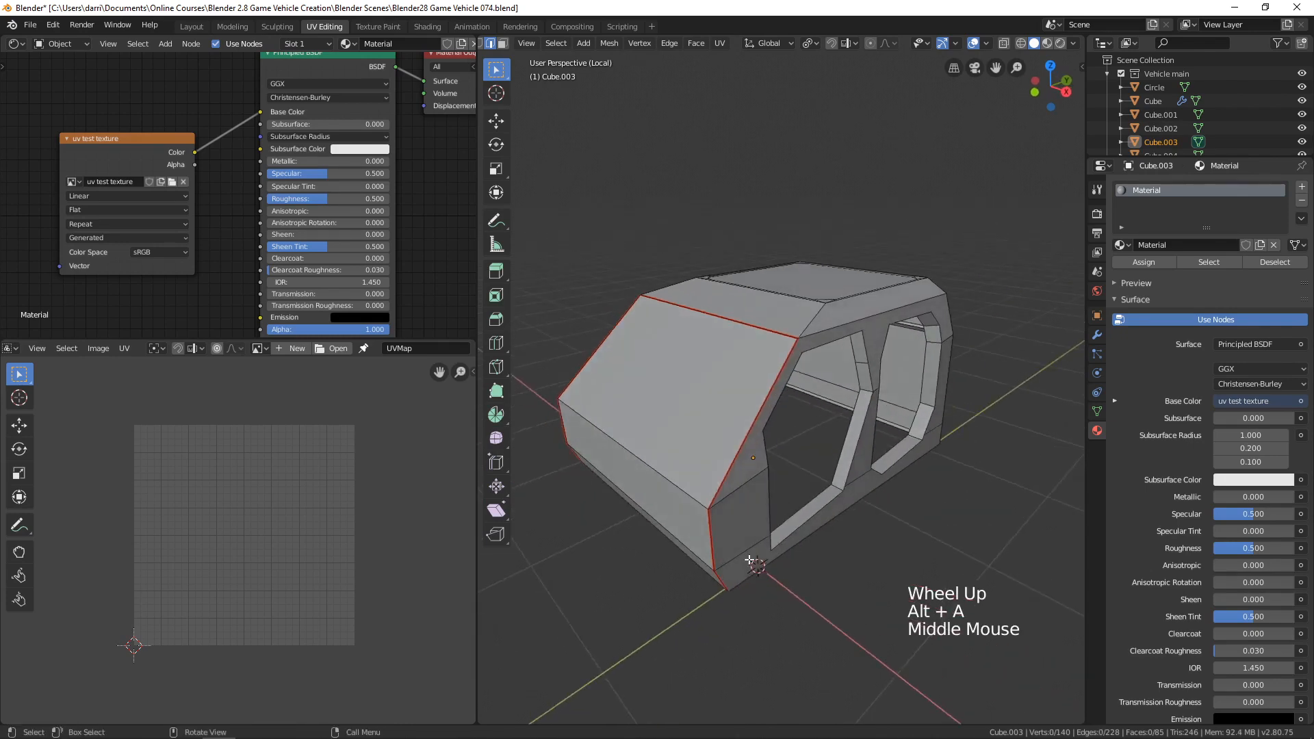
pyautogui.moveTo(756, 318); pyautogui.dragTo(840, 413, button='middle')
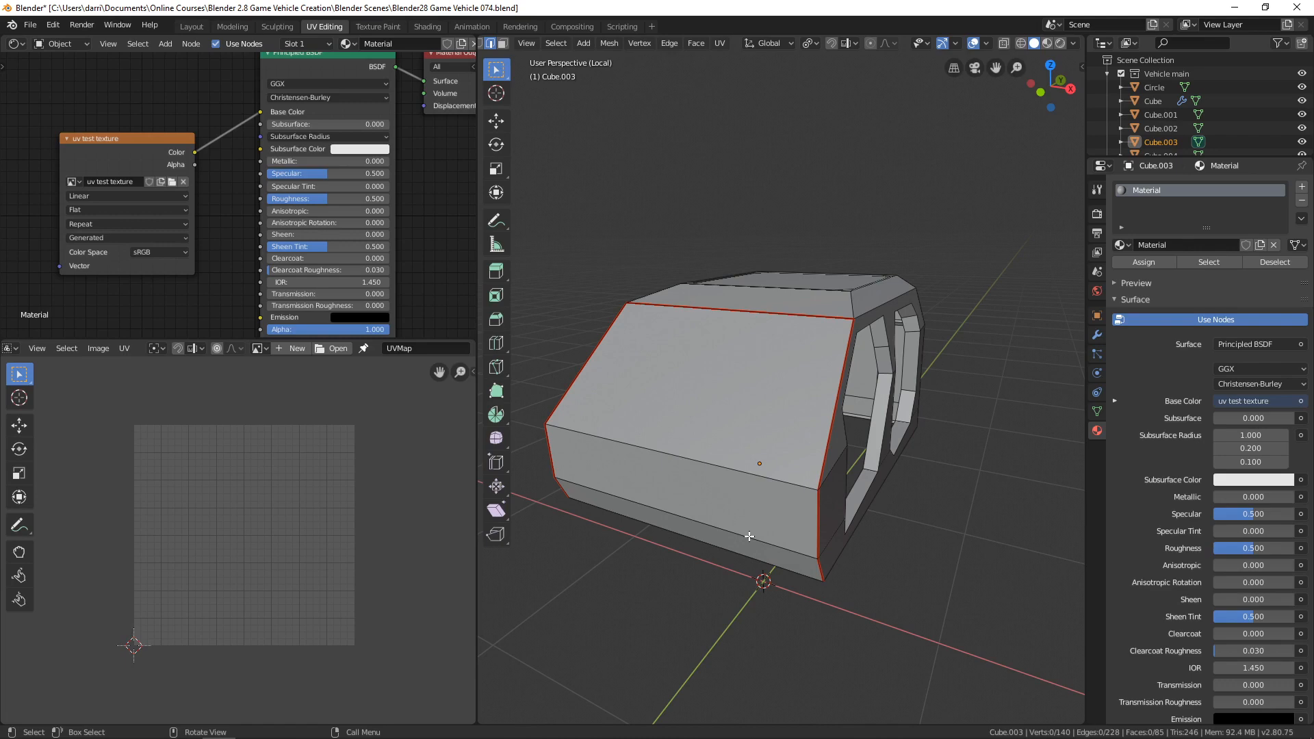
pyautogui.moveTo(916, 442); pyautogui.dragTo(809, 424, button='middle')
pyautogui.press('a')
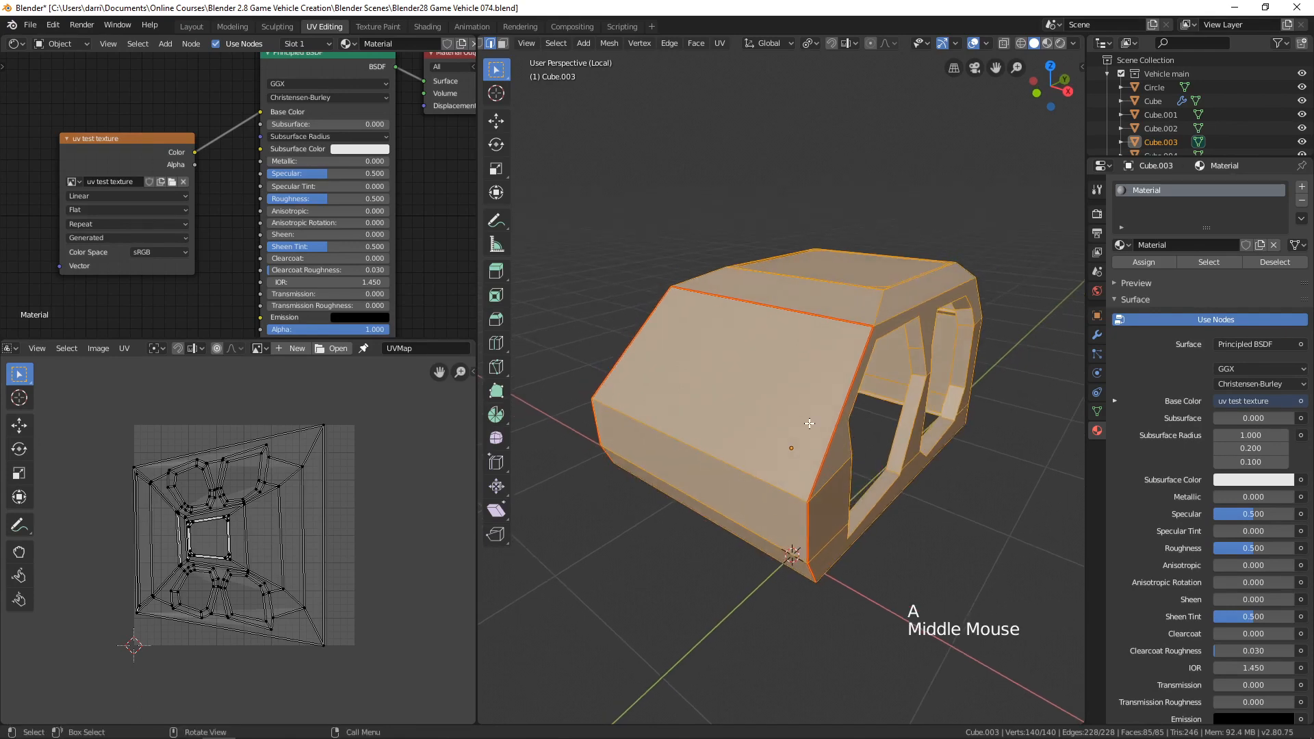
pyautogui.press('u')
pyautogui.click(759, 424)
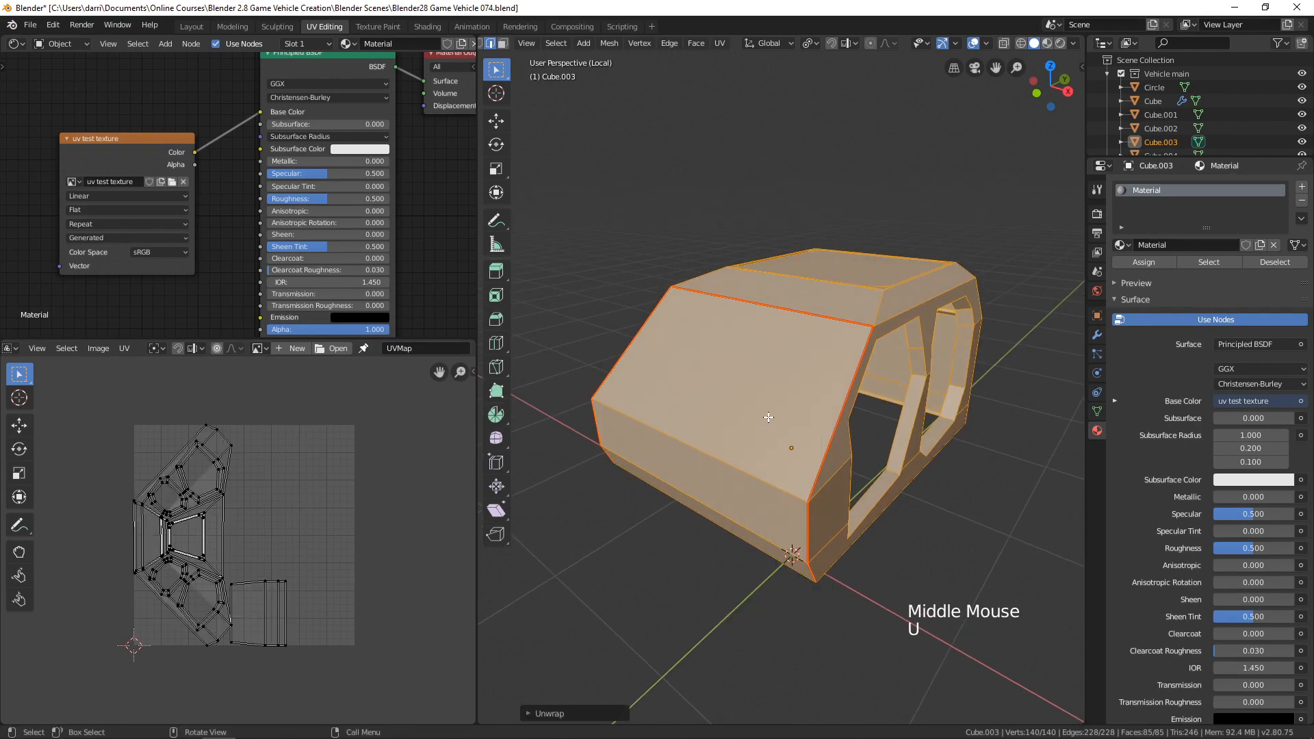
# Enlarge the UV Editor slightly and select the detached front panel's whole UV island in island selection mode
pyautogui.moveTo(265, 341); pyautogui.dragTo(265, 311)
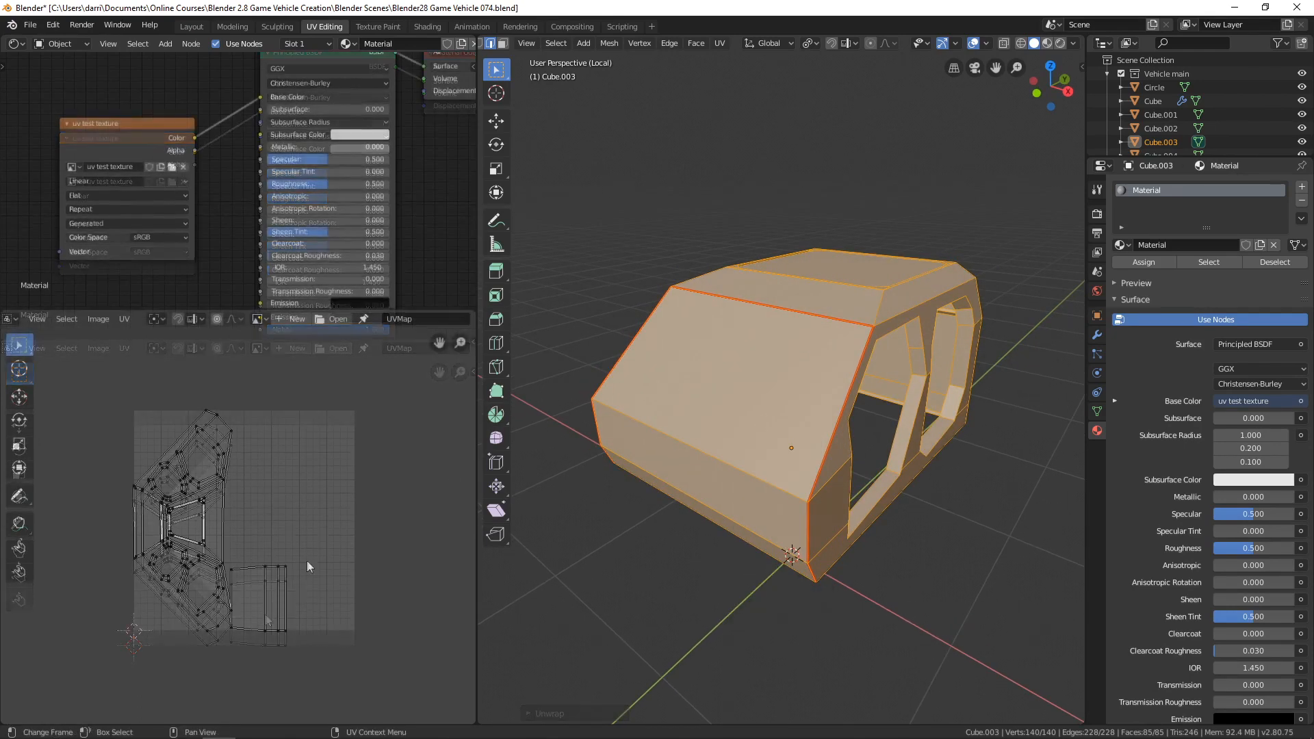
pyautogui.click(264, 585)
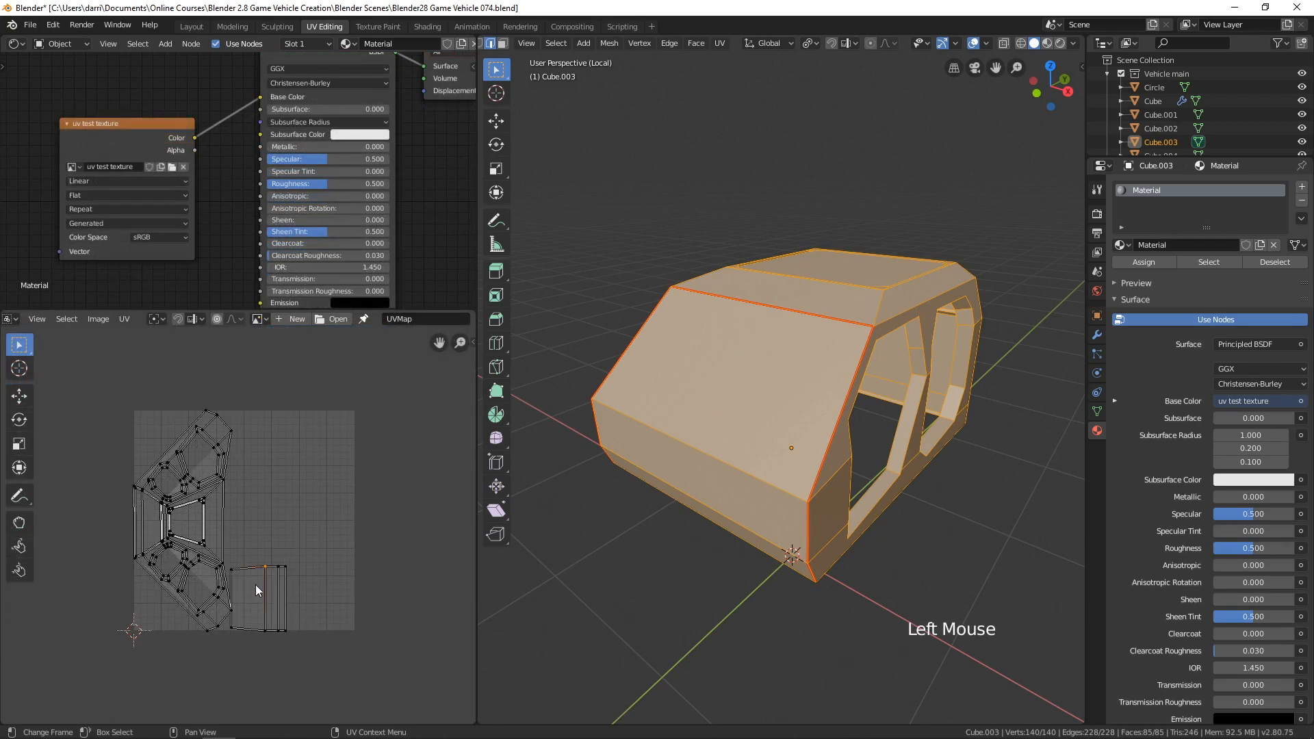
pyautogui.scroll(3, 287, 542)
pyautogui.keyDown('shift'); pyautogui.moveTo(289, 545); pyautogui.dragTo(302, 525, button='middle'); pyautogui.keyUp('shift')
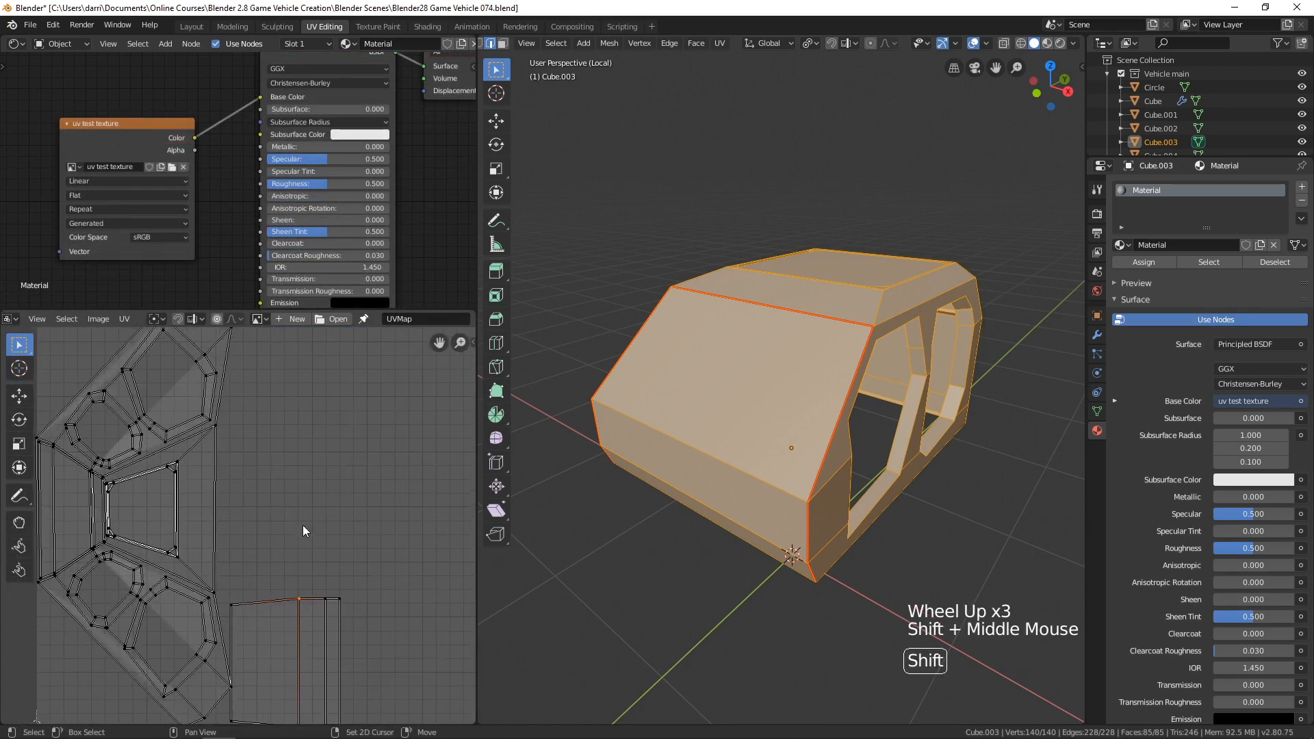
pyautogui.moveTo(135, 316); pyautogui.dragTo(247, 319, button='middle')
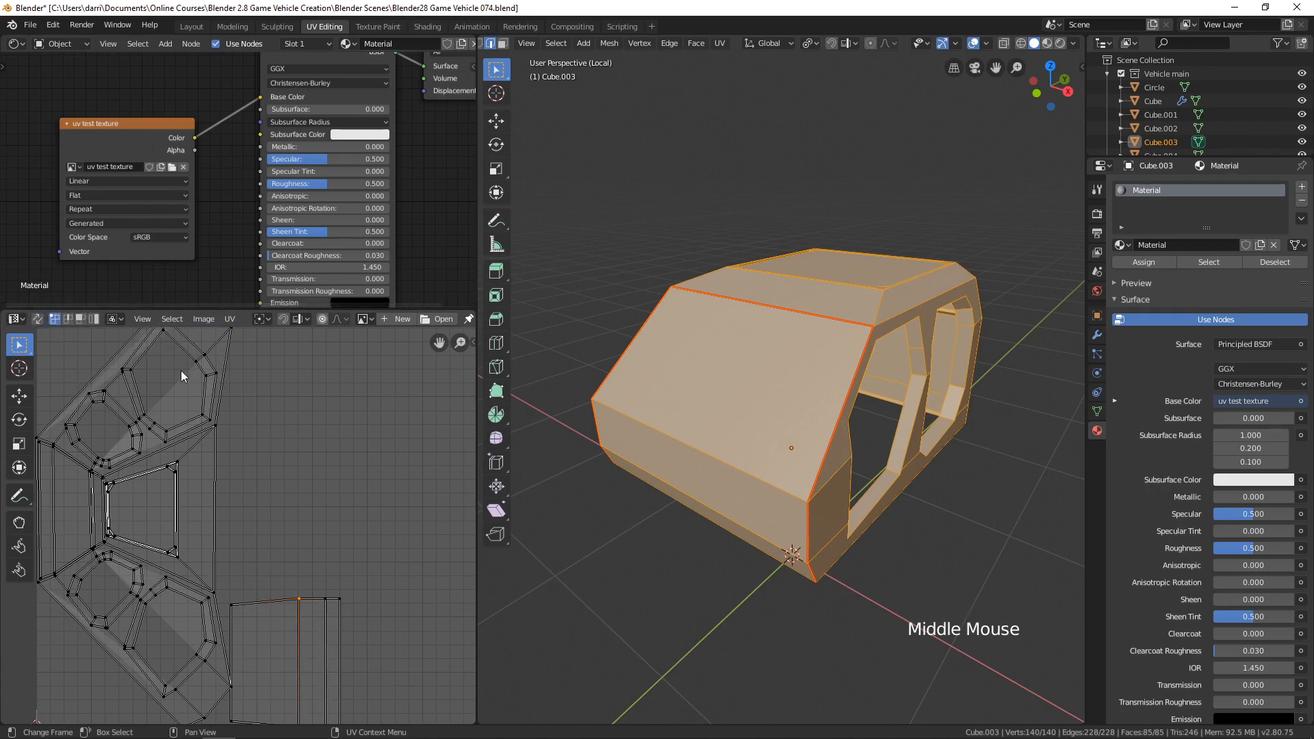
pyautogui.click(96, 319)
pyautogui.click(268, 645)
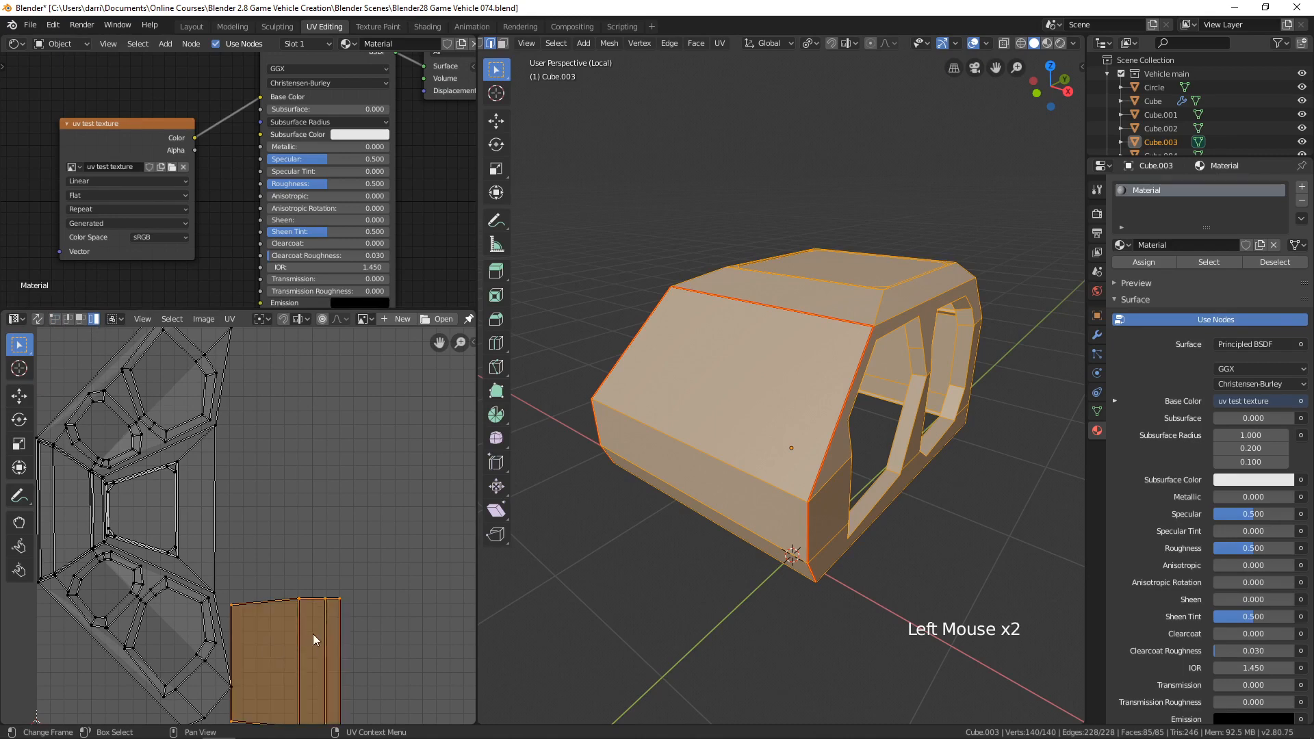
# Move the front panel's UV island to the empty area beside the main island and rotate it about 90 degrees so it sits upright
pyautogui.scroll(-2, 314, 634)
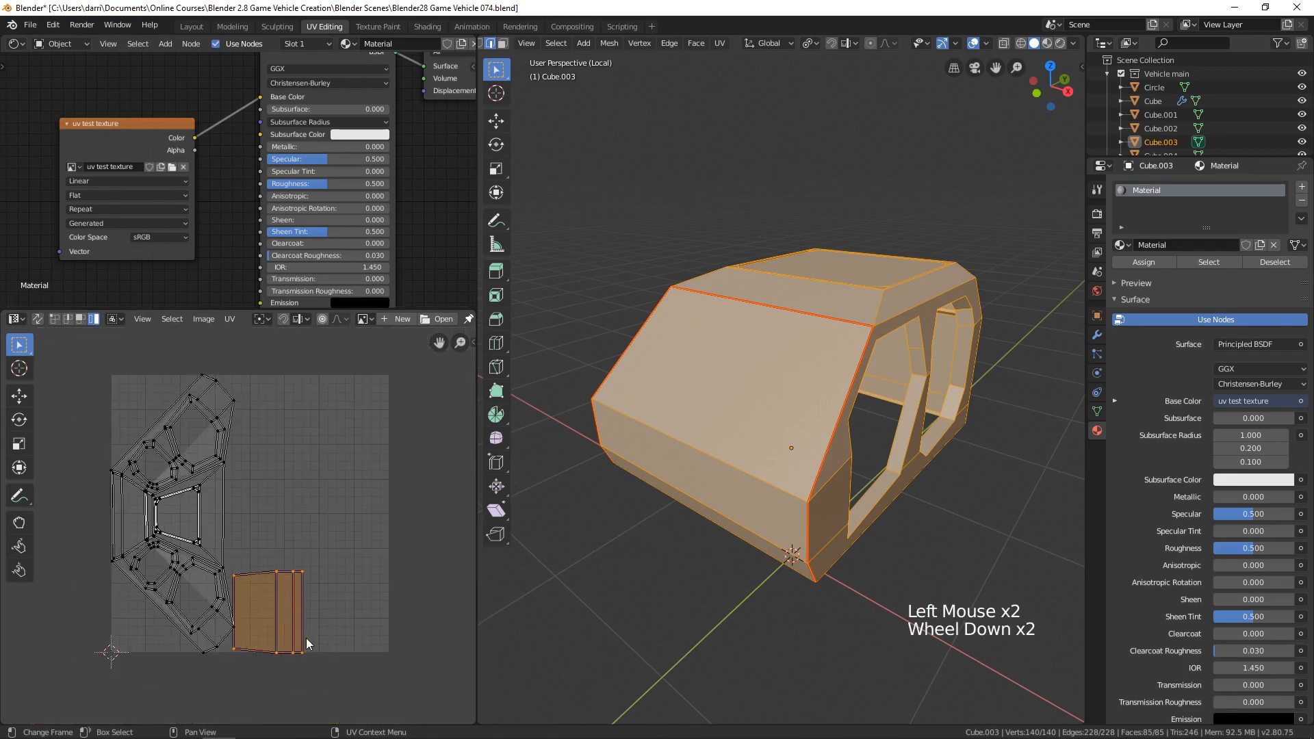
pyautogui.press('g')
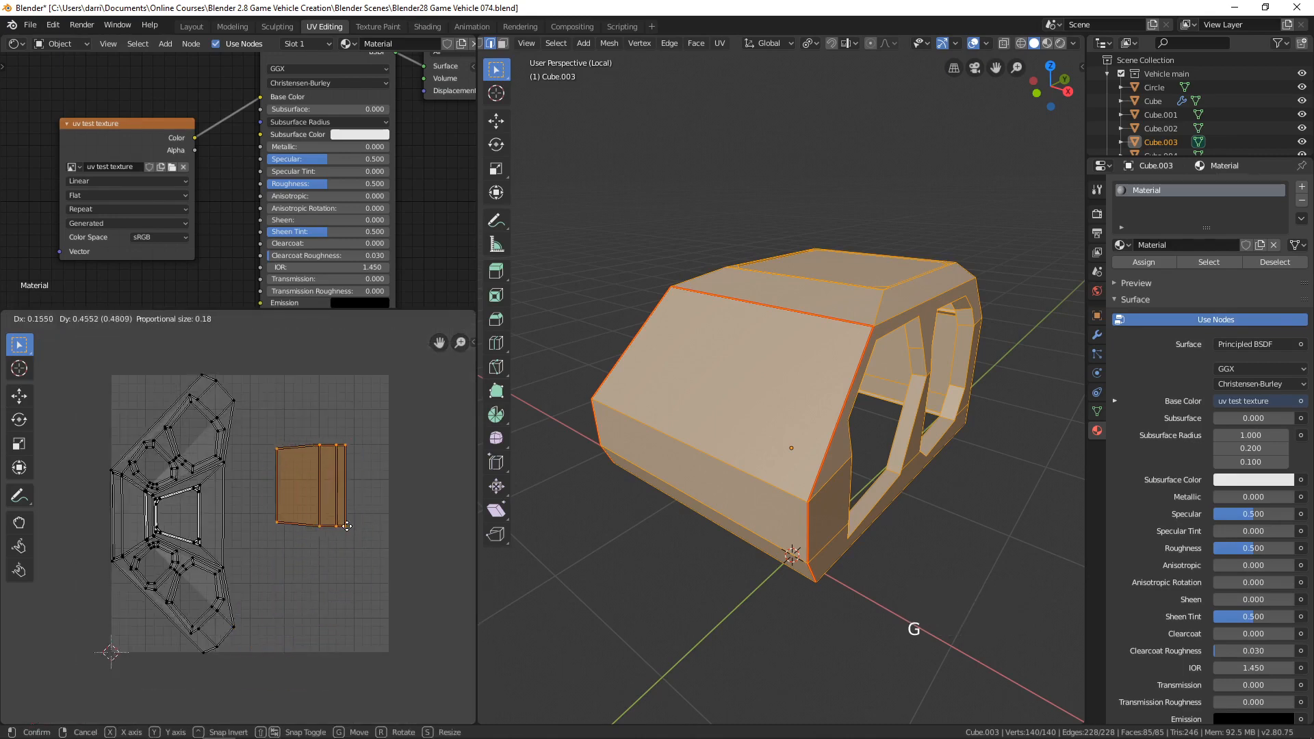
pyautogui.click(341, 538)
pyautogui.press('r')
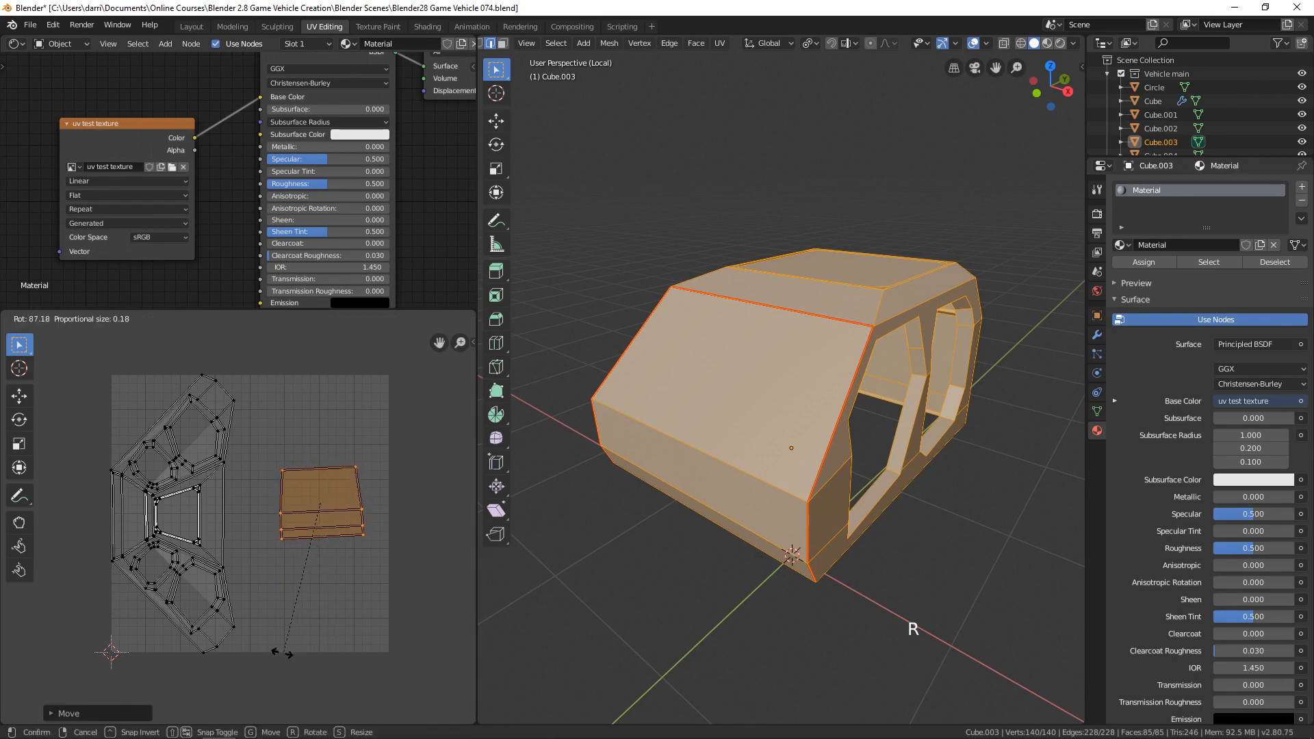
pyautogui.click(276, 663)
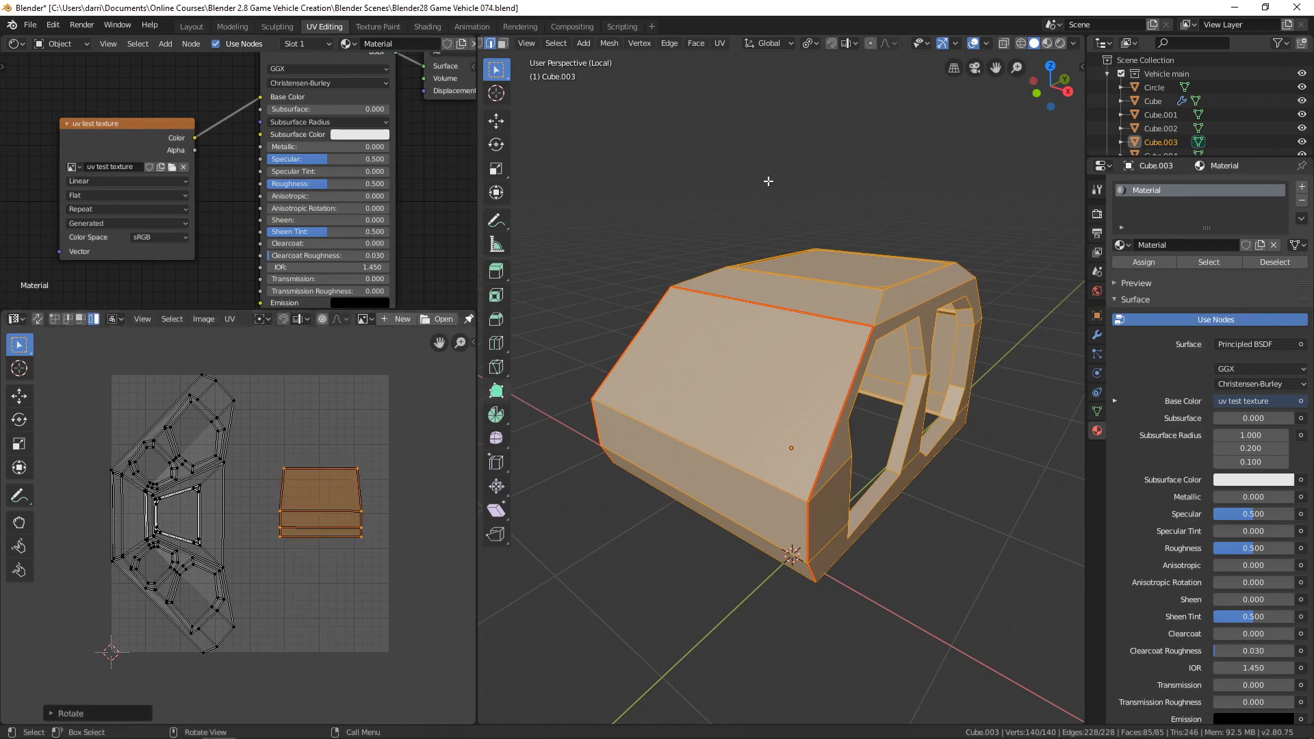
# Display the test texture in the 3D viewport, clear the mesh selection and inspect the checker pattern on the cab's front panel
pyautogui.click(1047, 44)
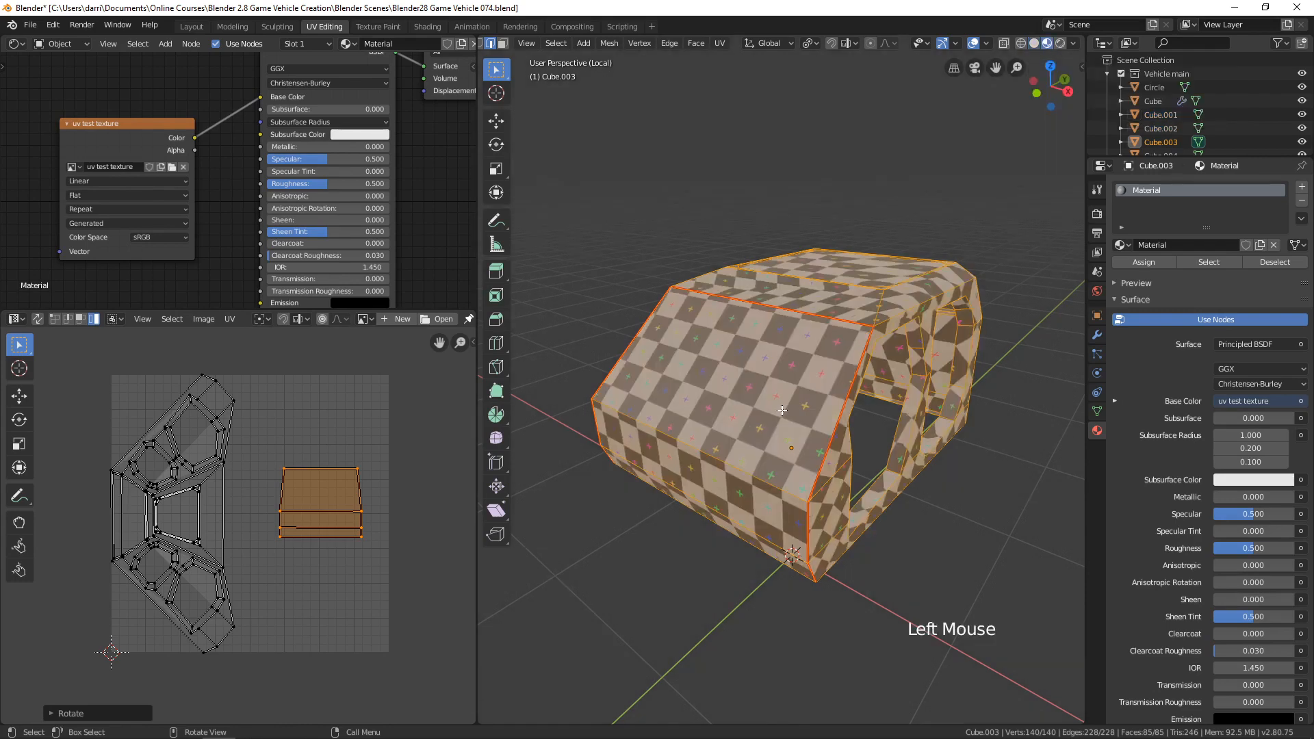
pyautogui.hotkey('alt', 'a')
pyautogui.moveTo(753, 432); pyautogui.dragTo(842, 422, button='middle')
pyautogui.scroll(3, 843, 452)
pyautogui.moveTo(672, 474); pyautogui.dragTo(833, 406, button='middle')
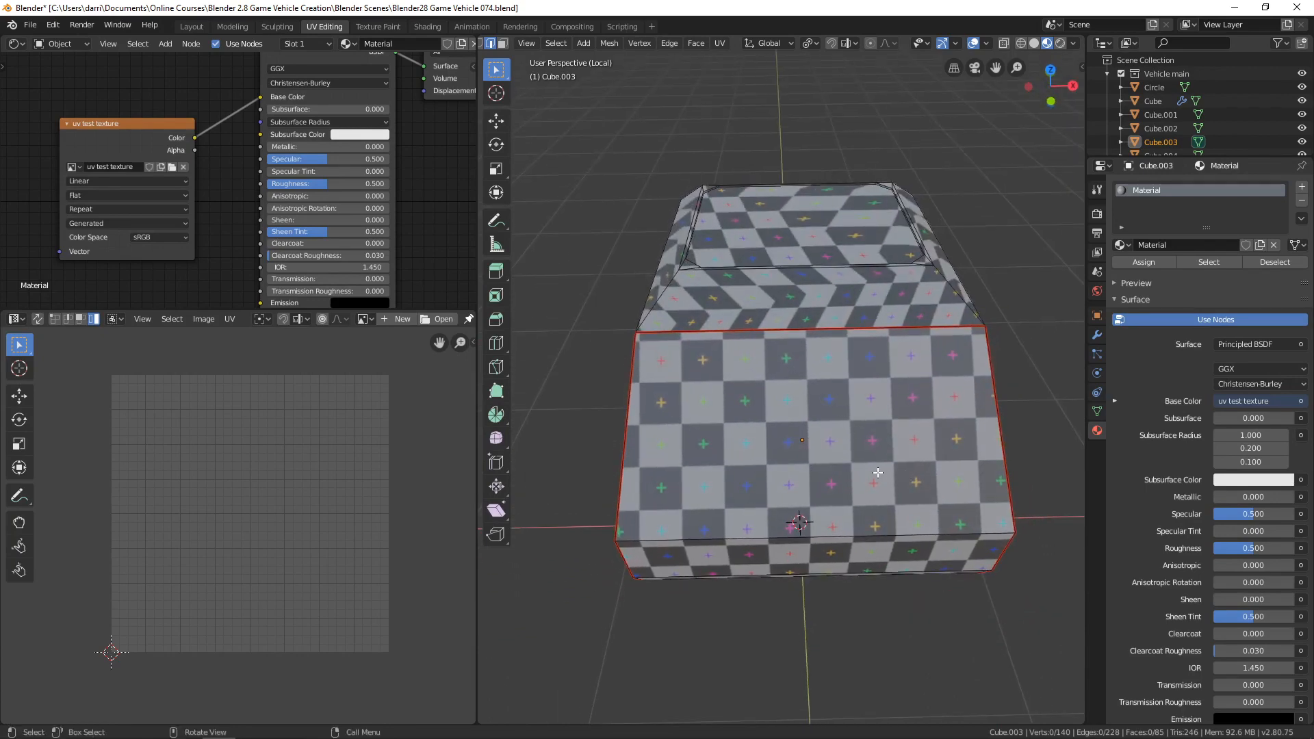
pyautogui.moveTo(875, 470); pyautogui.dragTo(711, 319, button='middle')
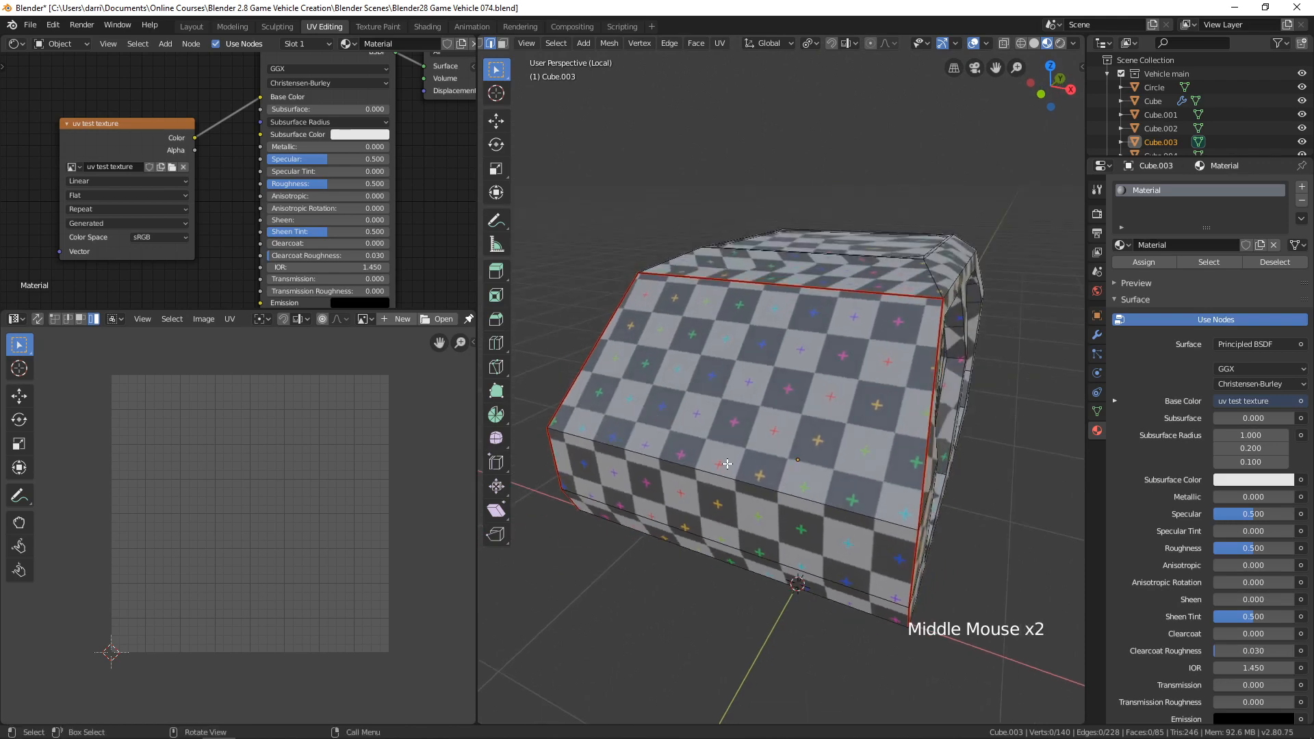
# Select the cab shell's entire mesh and compare the checker pattern on its open side with that on the front panel
pyautogui.press('a')
pyautogui.moveTo(727, 464); pyautogui.dragTo(838, 402, button='middle')
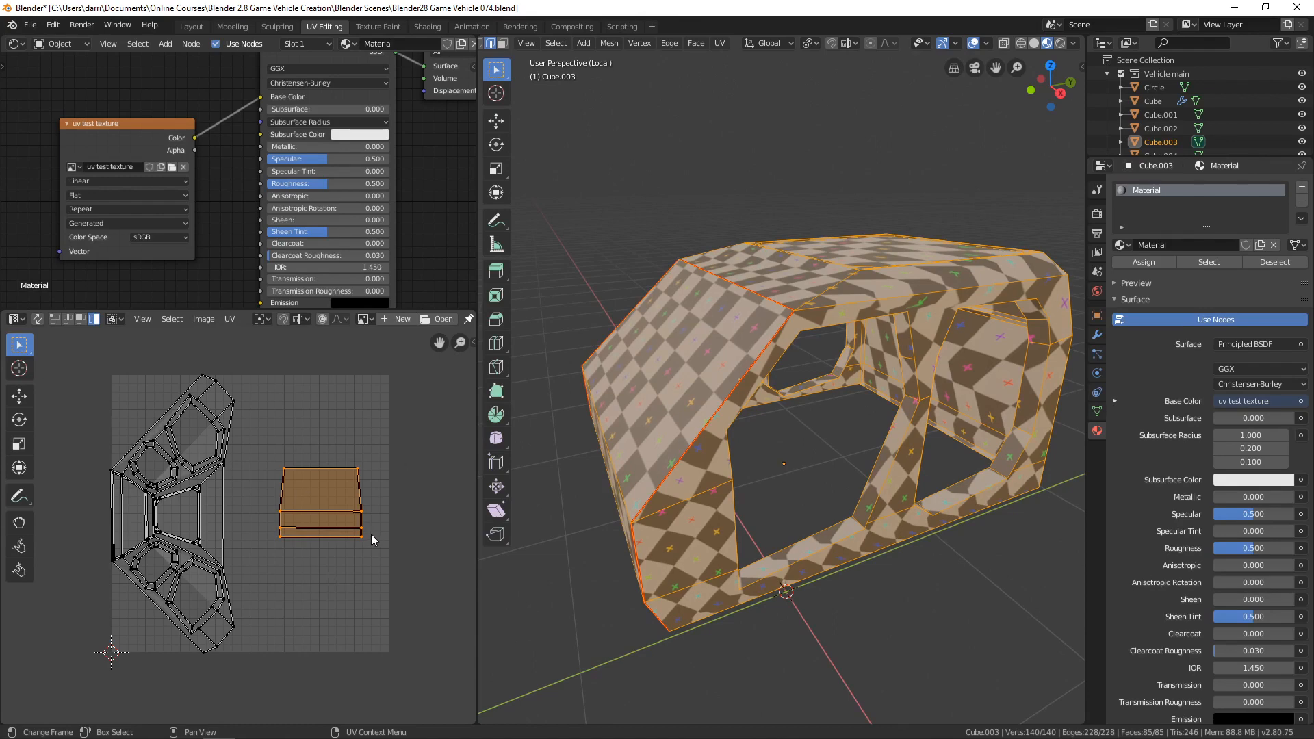
pyautogui.moveTo(603, 418); pyautogui.dragTo(650, 293, button='middle')
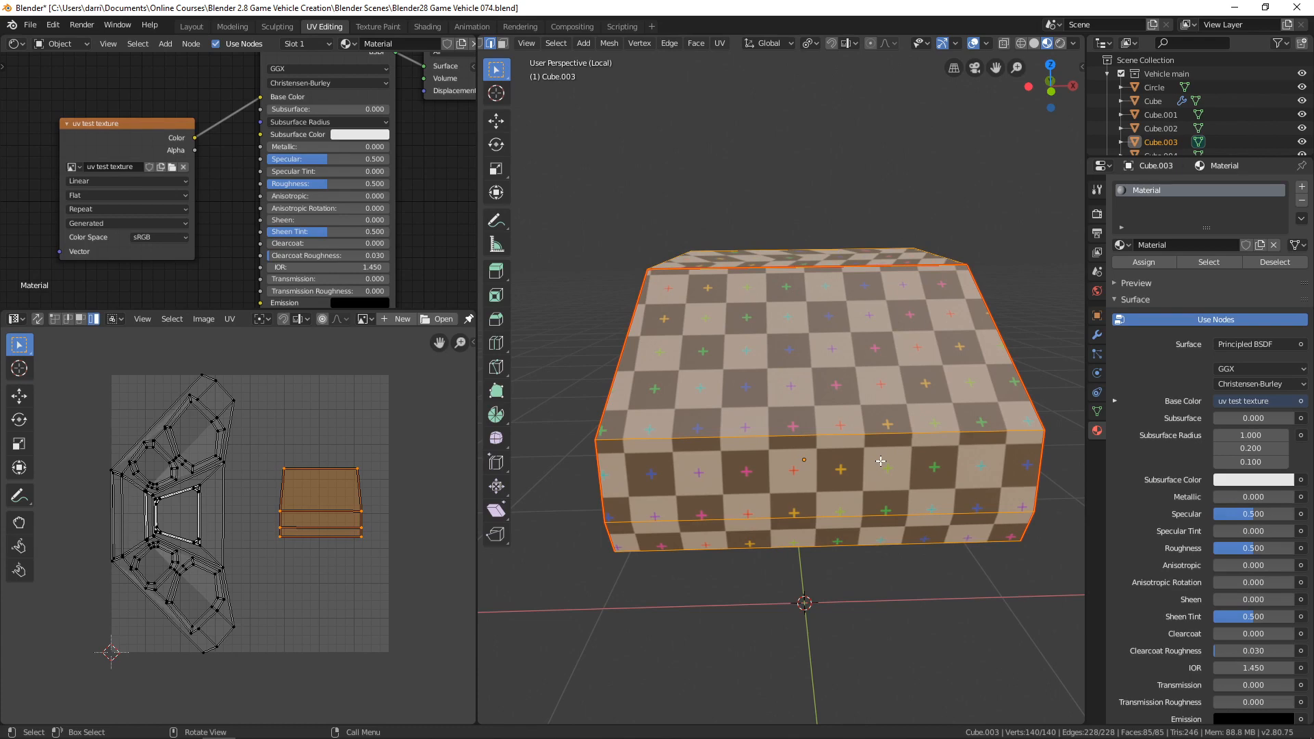
pyautogui.moveTo(916, 392); pyautogui.dragTo(870, 399, button='middle')
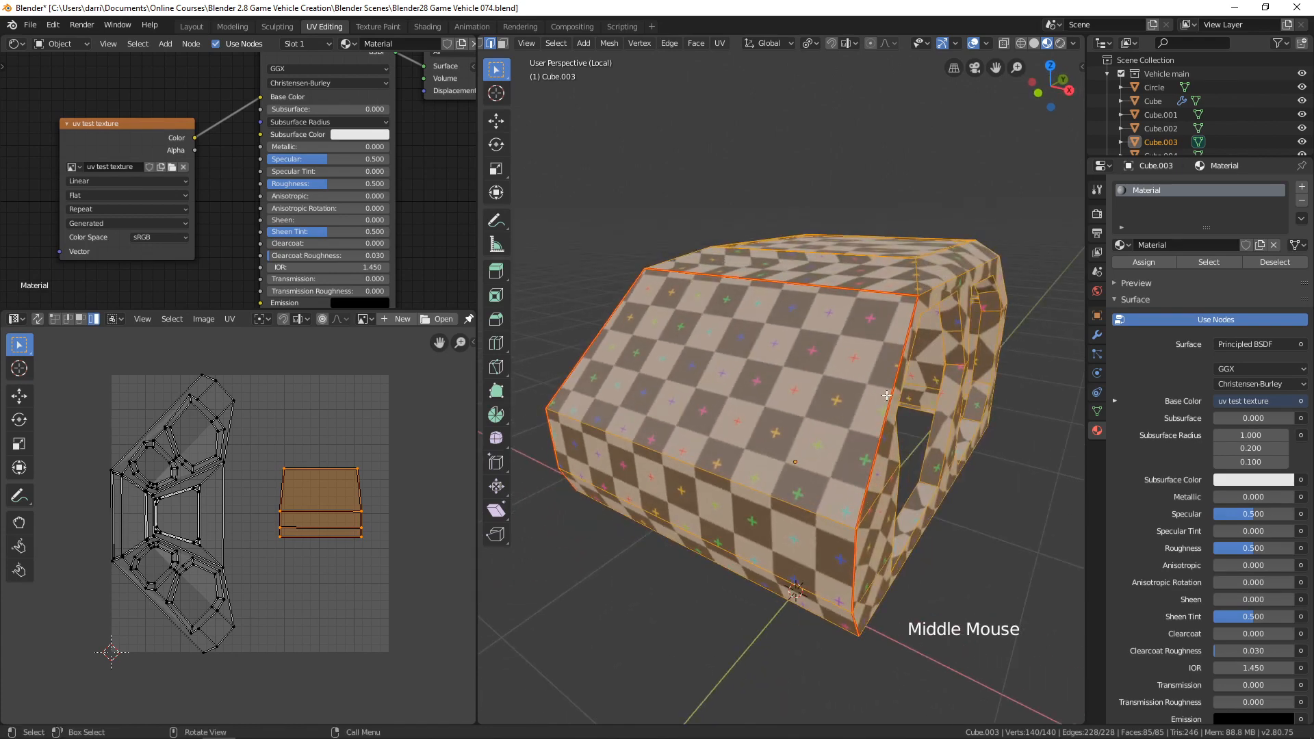